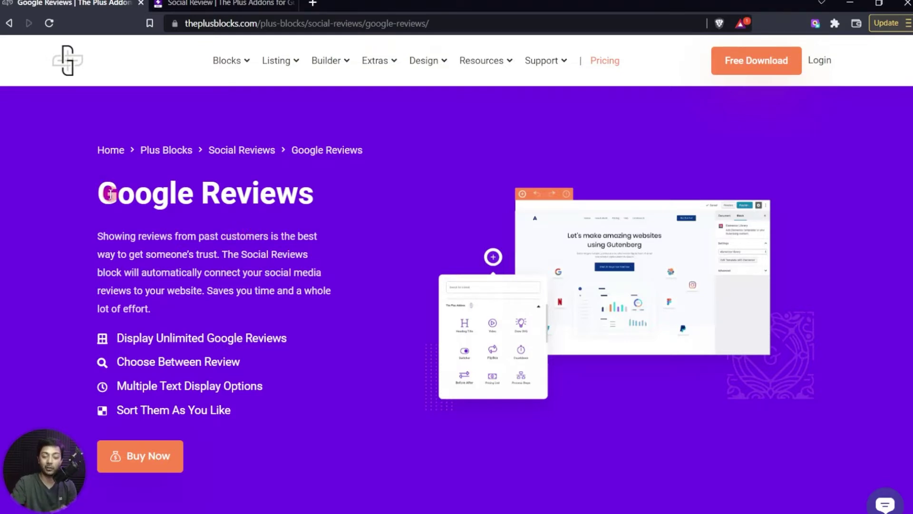
Step: Examine the Google Reviews demo page's Layout 1–3, grid, masonry and carousel examples, swiping through the carousel reviews
scroll(457, 286, "down", 10)
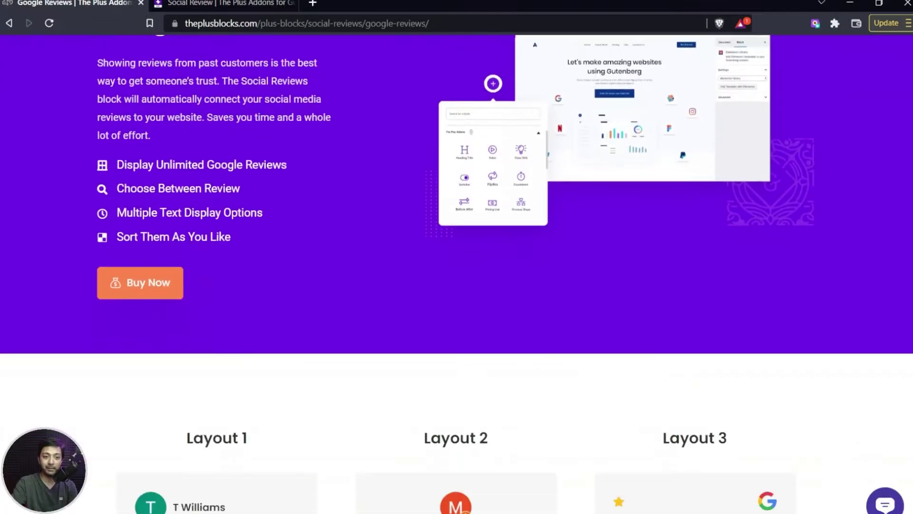
scroll(456, 286, "up", 1)
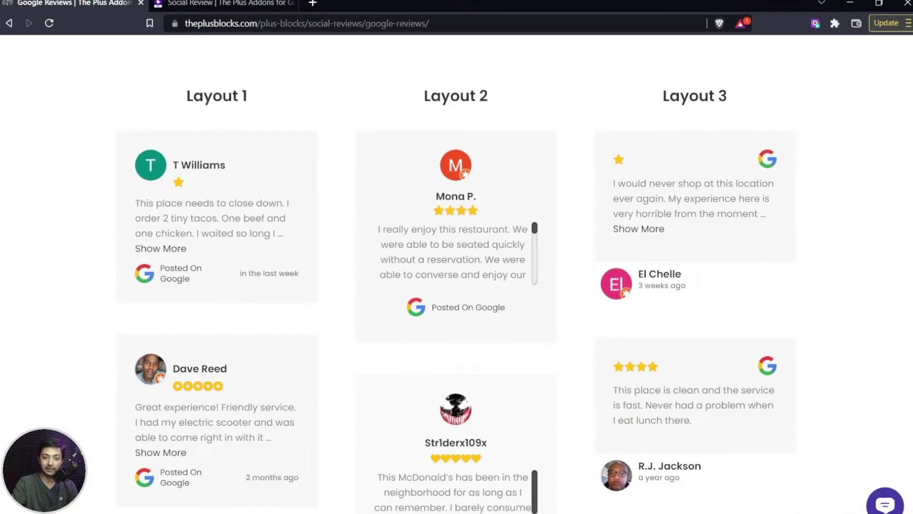
scroll(911, 192, "down", 10)
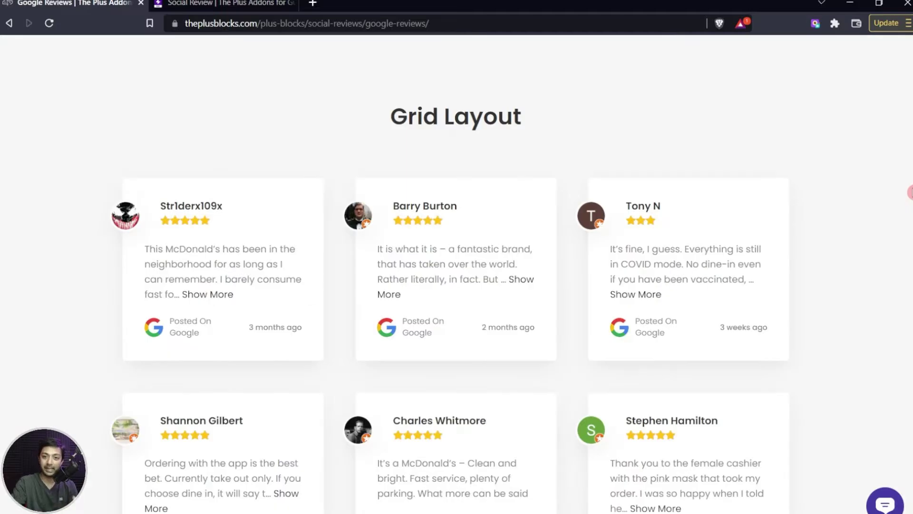
scroll(910, 192, "down", 1)
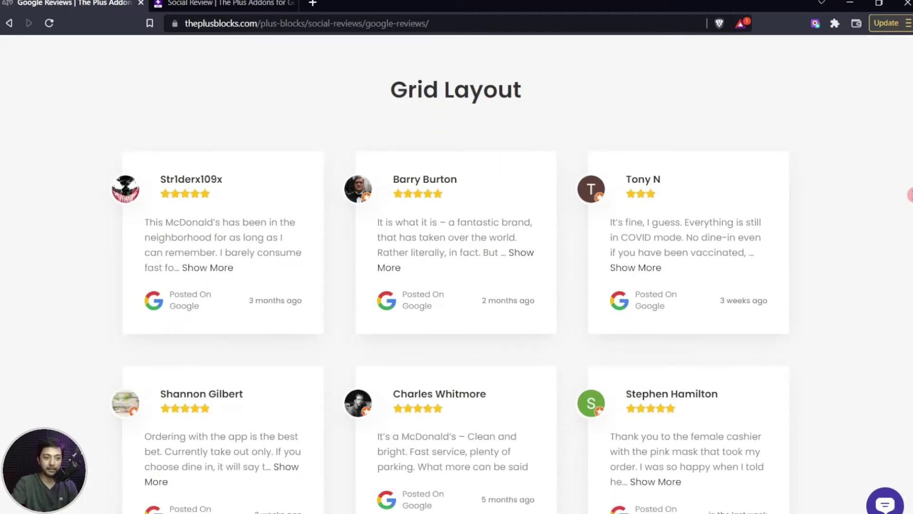
scroll(911, 195, "down", 10)
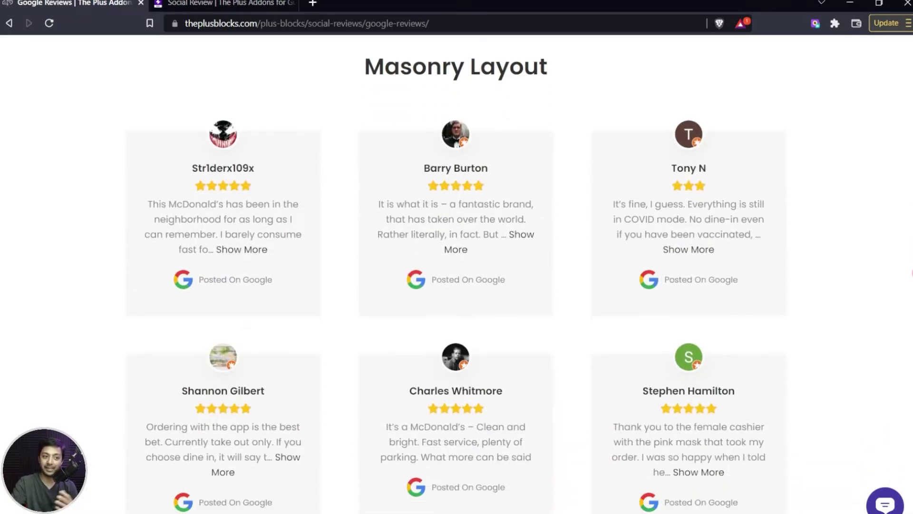
scroll(911, 195, "down", 12)
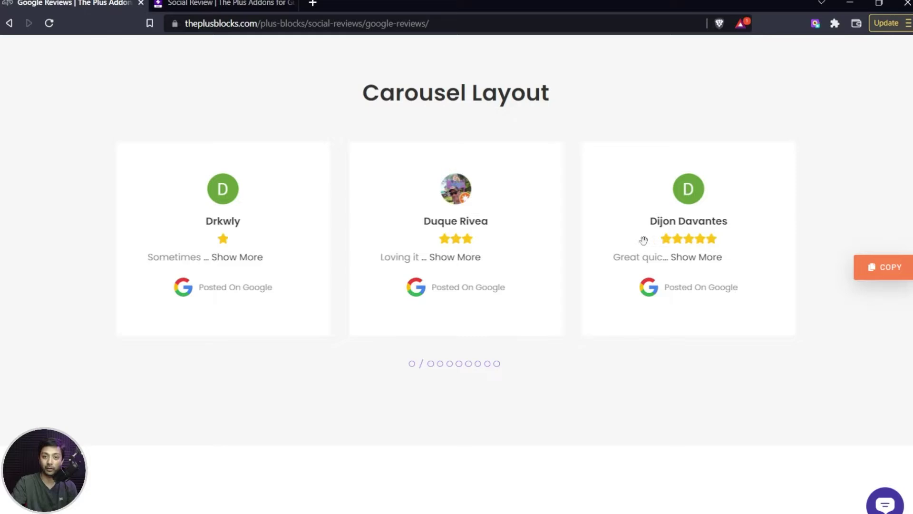
left_click_drag(644, 240, 420, 234)
left_click_drag(628, 234, 326, 235)
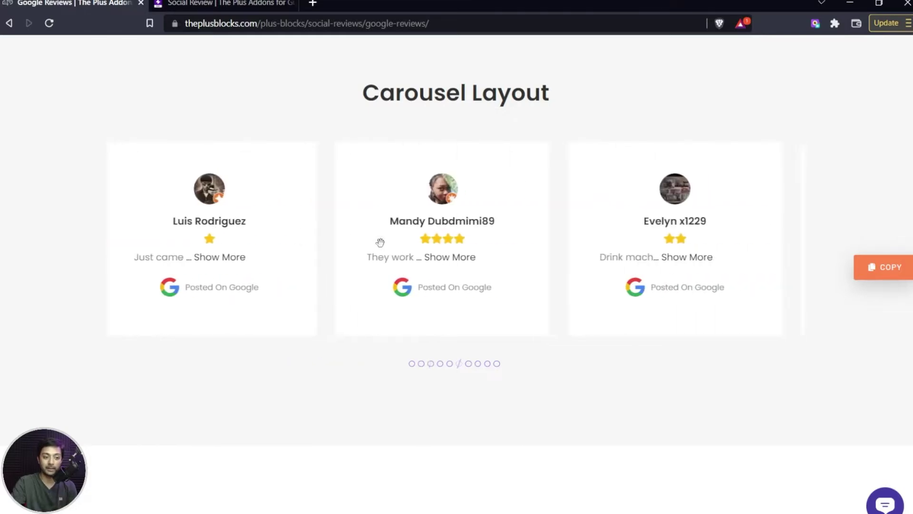
left_click_drag(380, 243, 280, 241)
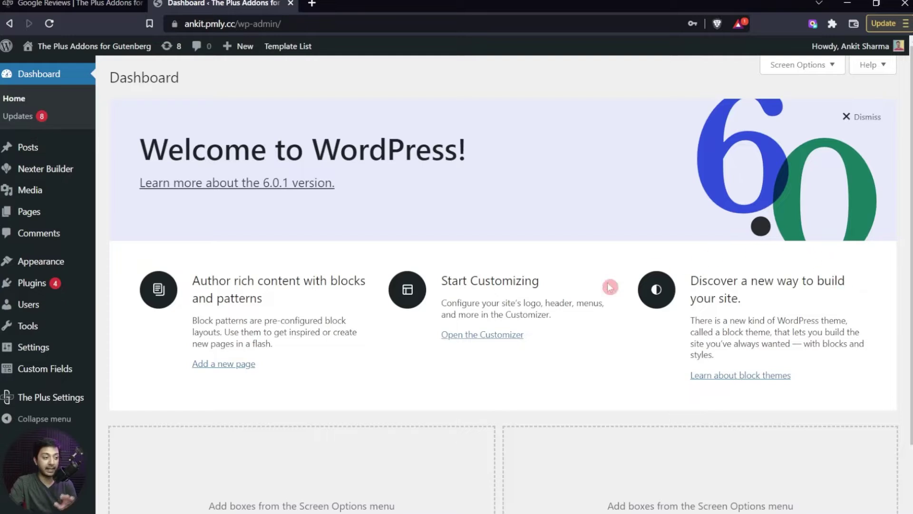
Step: Check the installed WordPress plugins for The Plus Addons for Block Editor and its Pro version
mouse_move(20, 288)
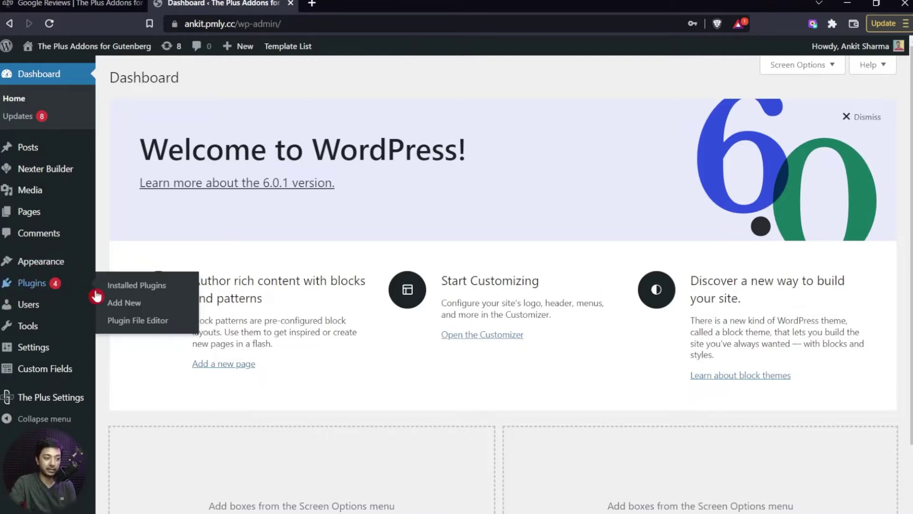
left_click(130, 289)
left_click_drag(144, 328, 273, 338)
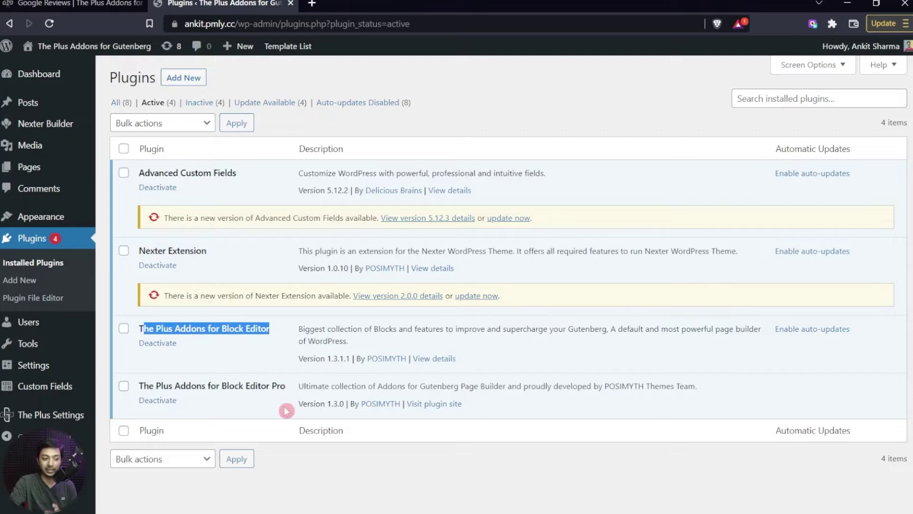
double_click(278, 386)
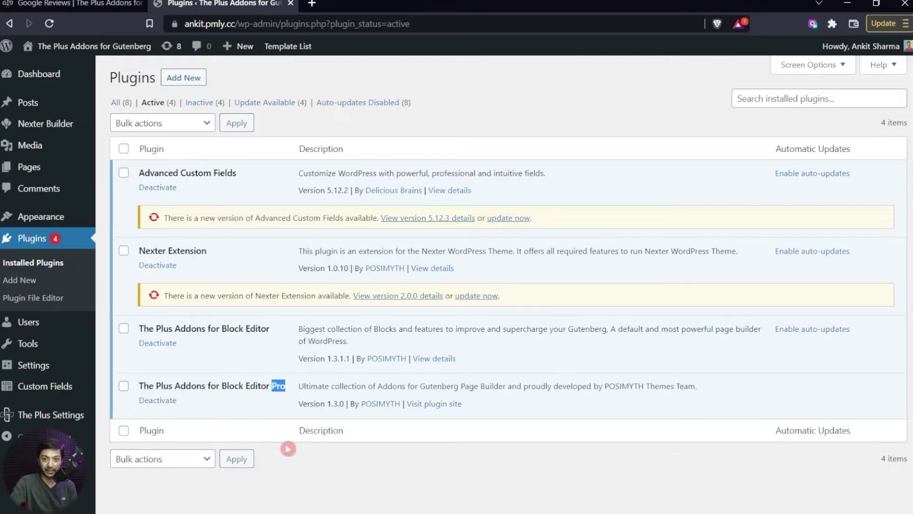
Step: Make sure the Social Reviews block is enabled in The Plus Settings' Plus Blocks and save the settings
mouse_move(55, 419)
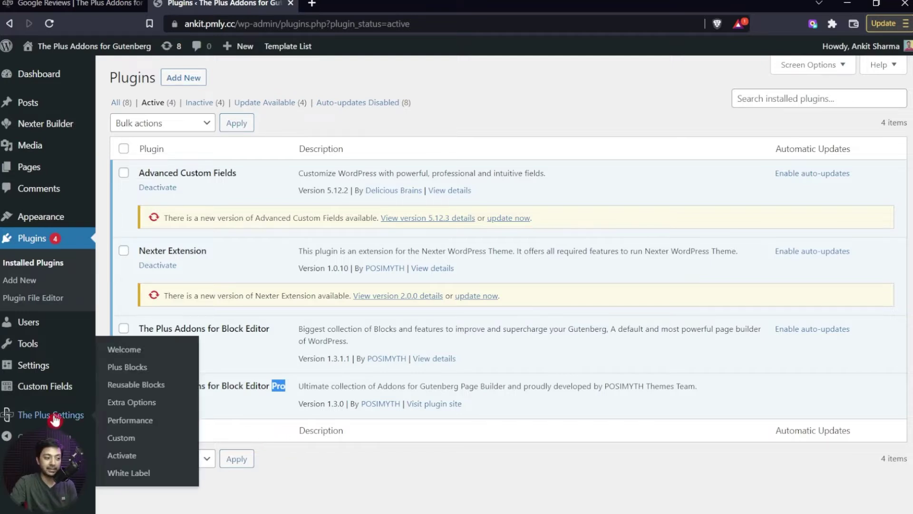
left_click(124, 377)
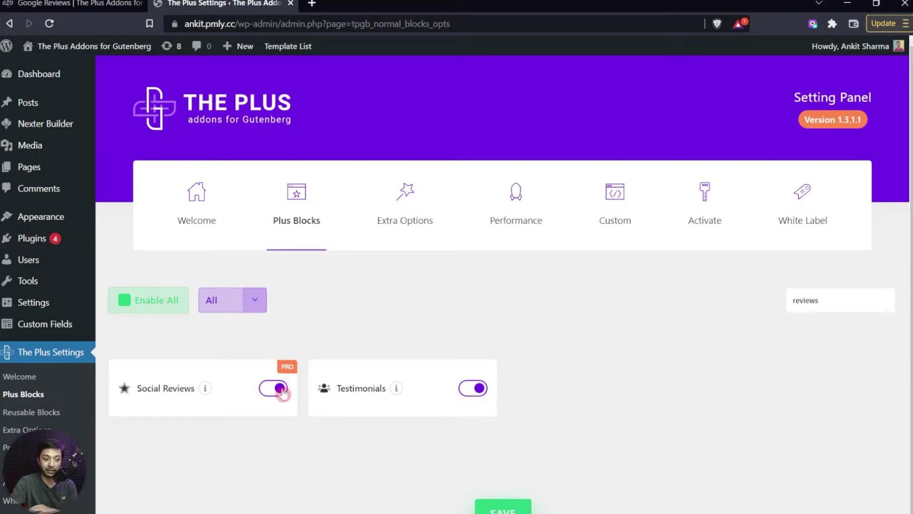
left_click(279, 390)
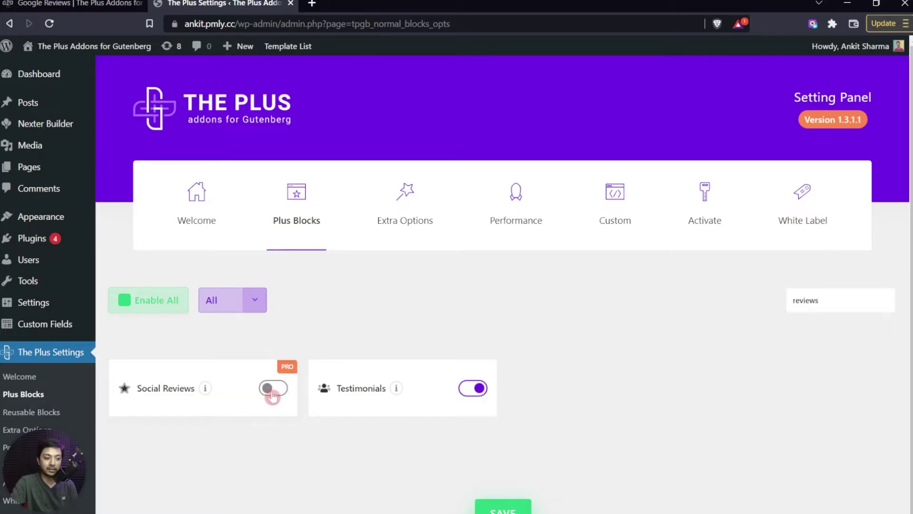
left_click(278, 393)
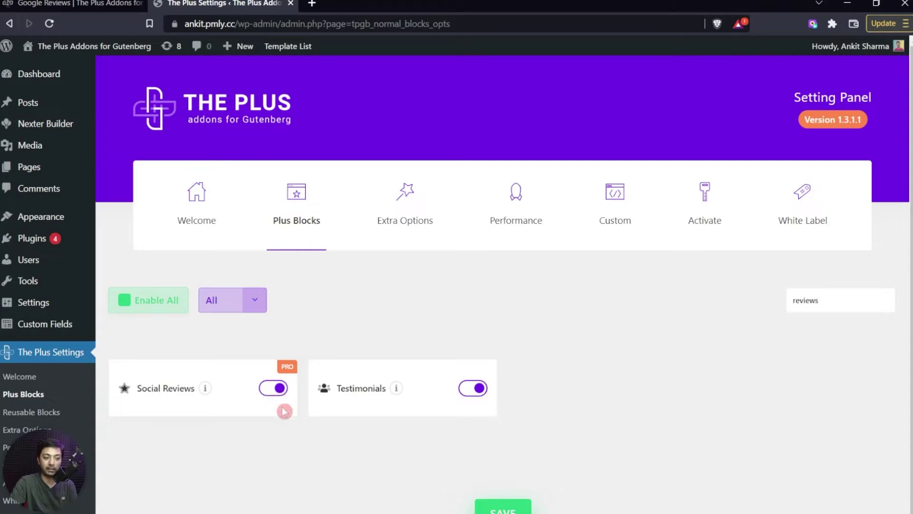
left_click(486, 503)
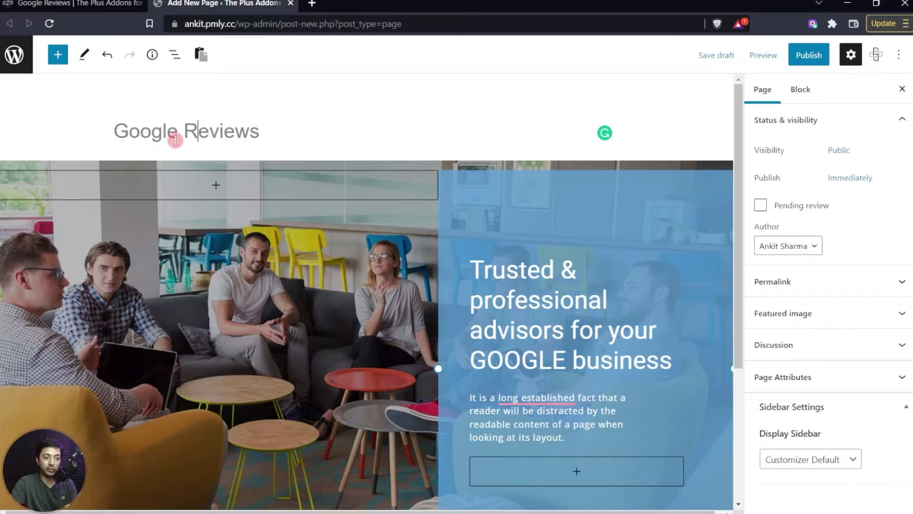
Step: Insert a TP Row block with a single-column layout in the empty block below the hero section
scroll(504, 329, "down", 4)
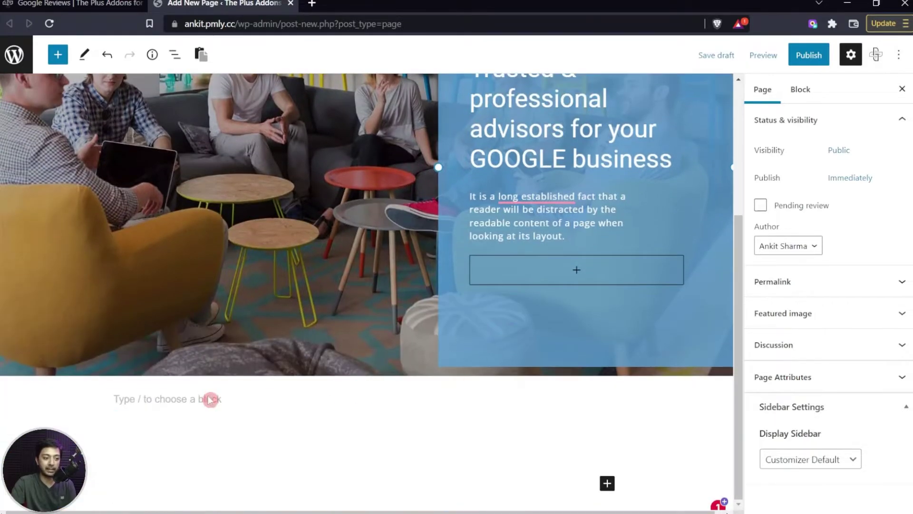
left_click(210, 399)
type("/tp ")
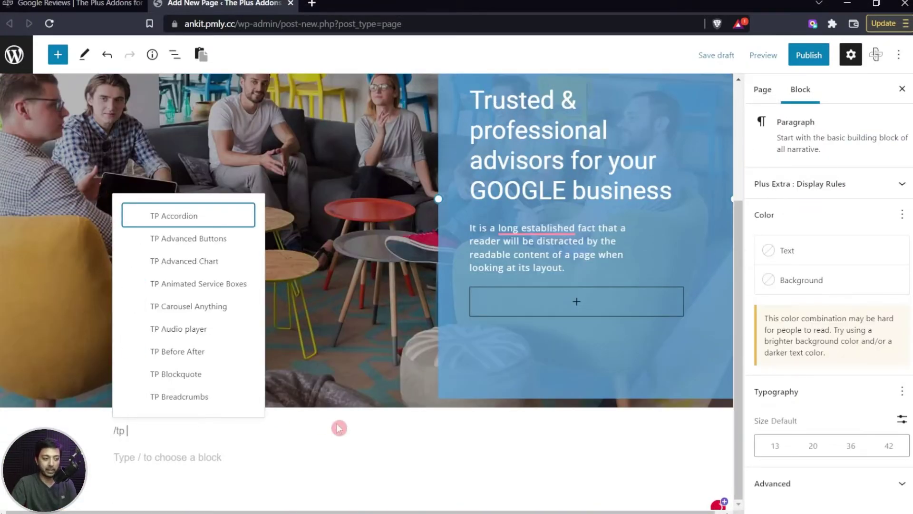
type("row")
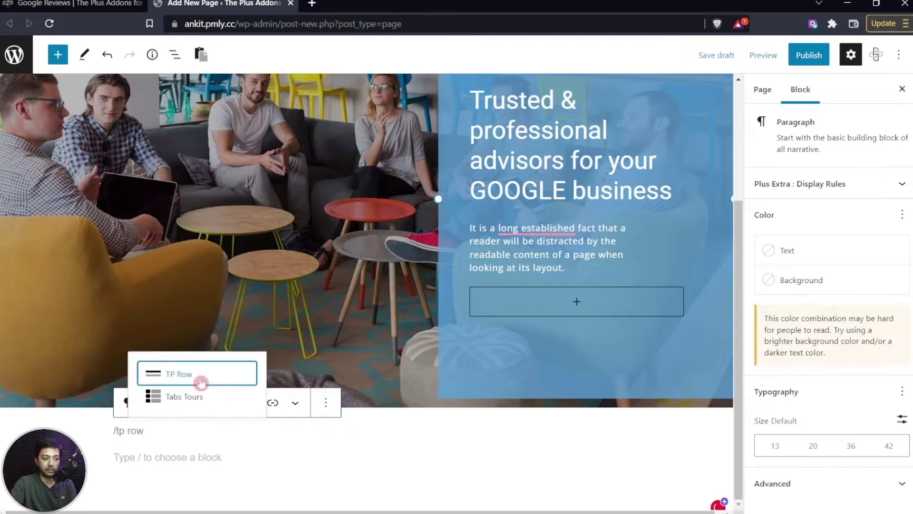
left_click(198, 374)
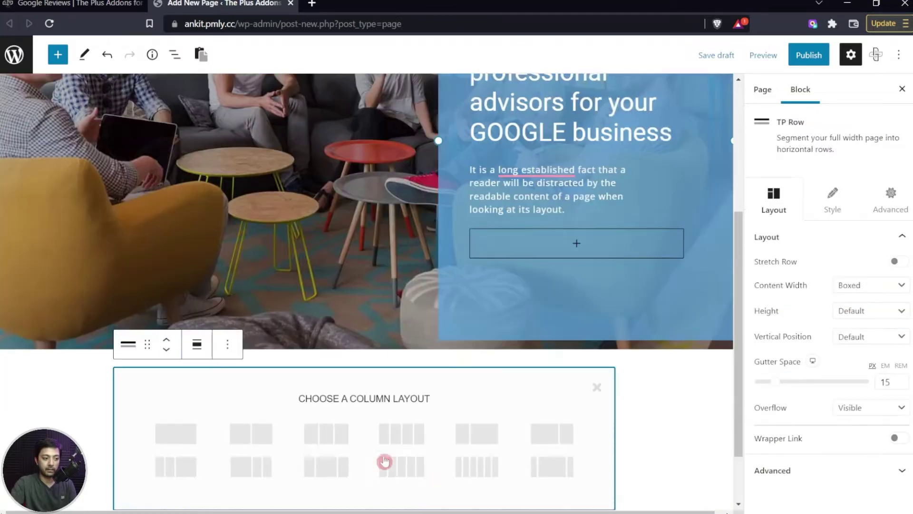
left_click(176, 434)
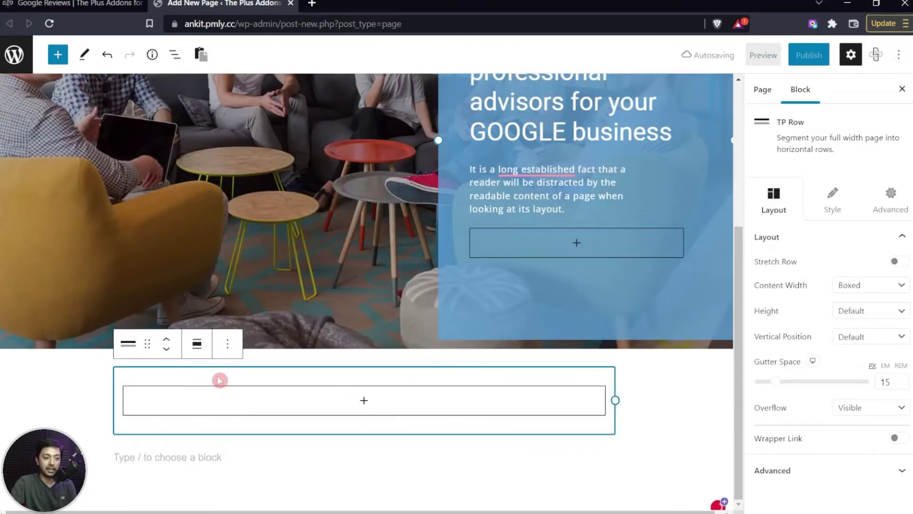
Step: Add a TP Social Reviews block inside the new single-column row
left_click(363, 411)
type("review")
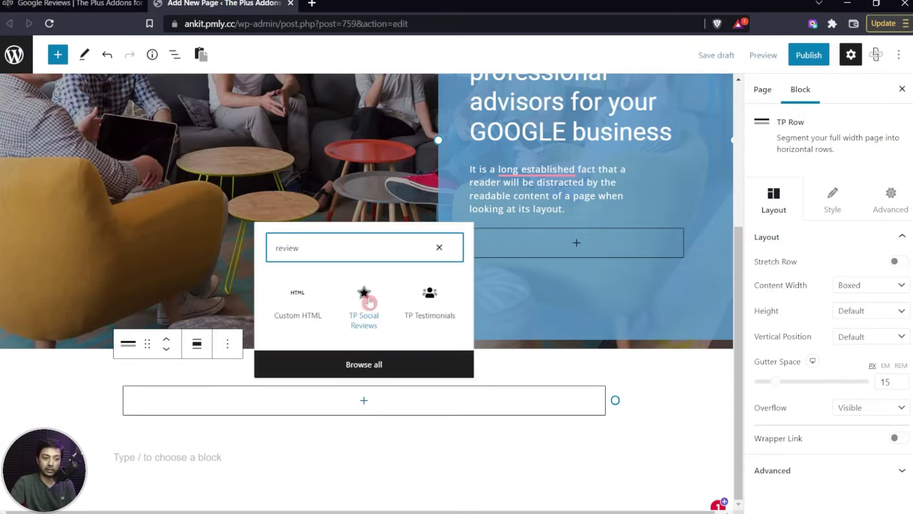
left_click(367, 300)
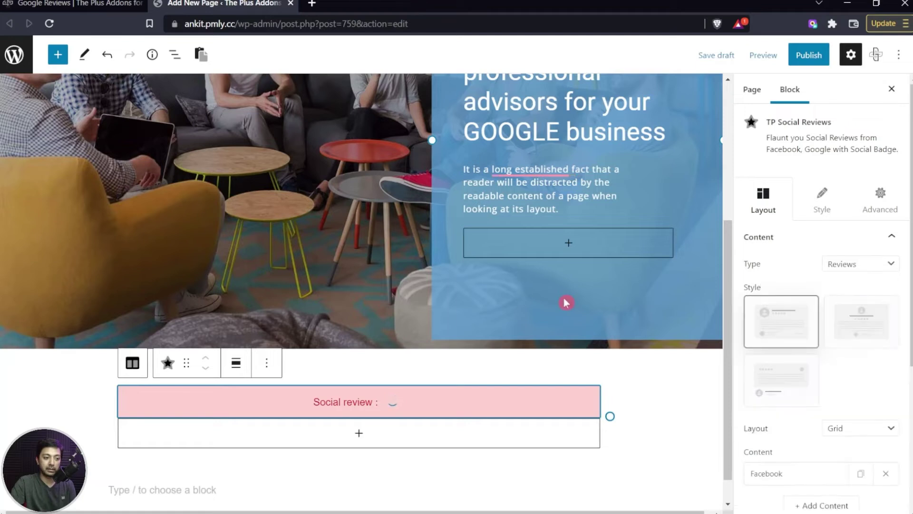
Step: Try the second review style, return to the first one, and view the available layout options
scroll(476, 333, "down", 1)
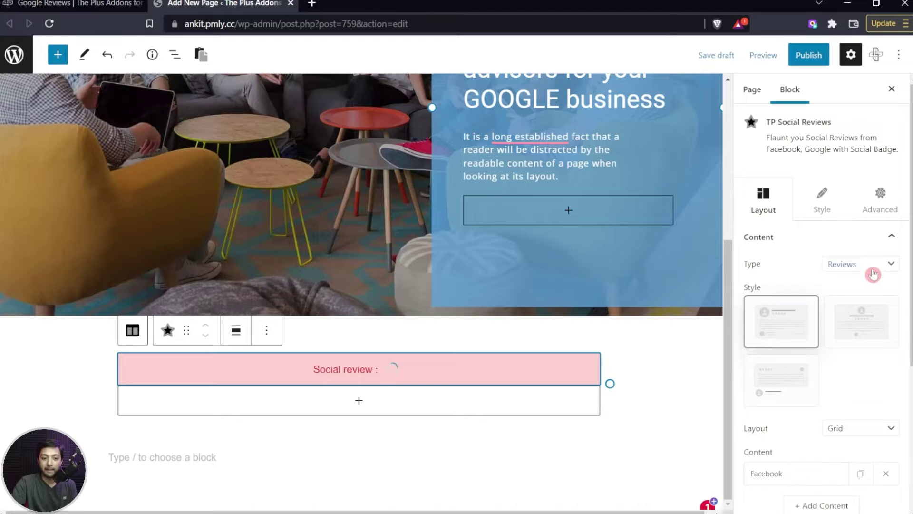
scroll(874, 274, "down", 3)
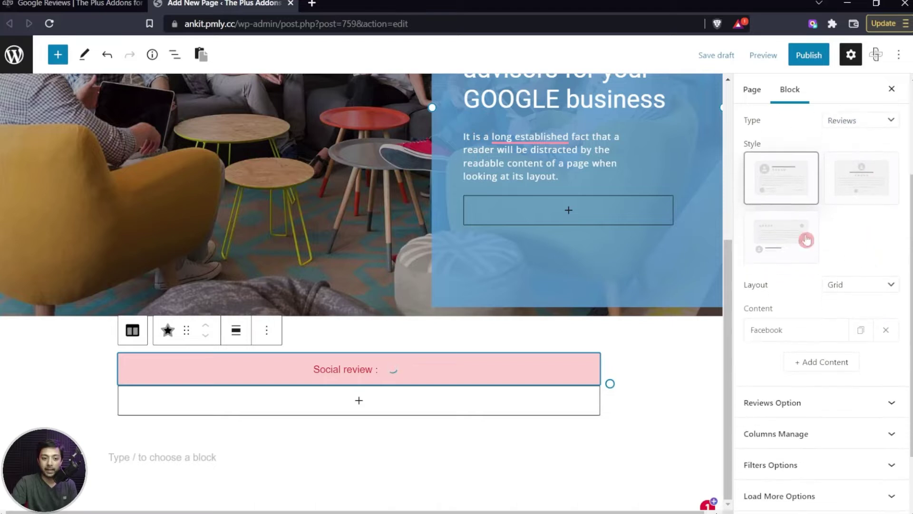
left_click(853, 170)
left_click(772, 179)
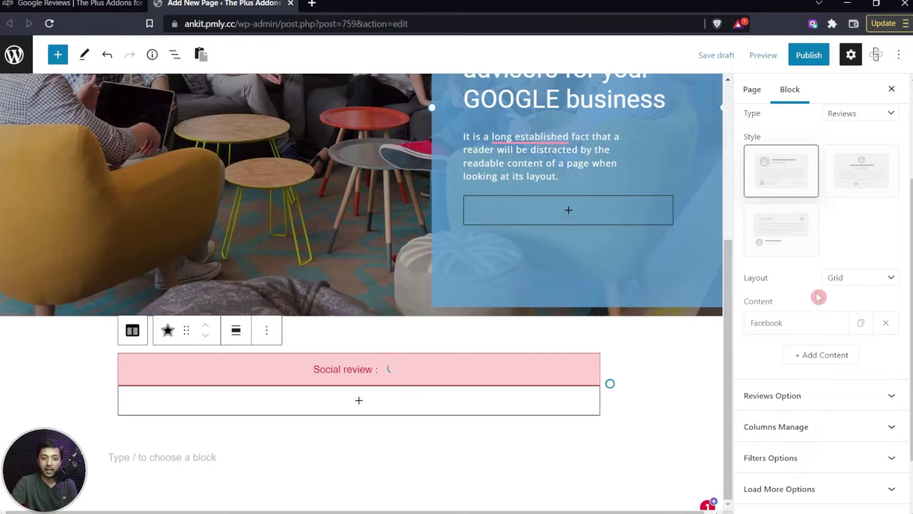
left_click(832, 278)
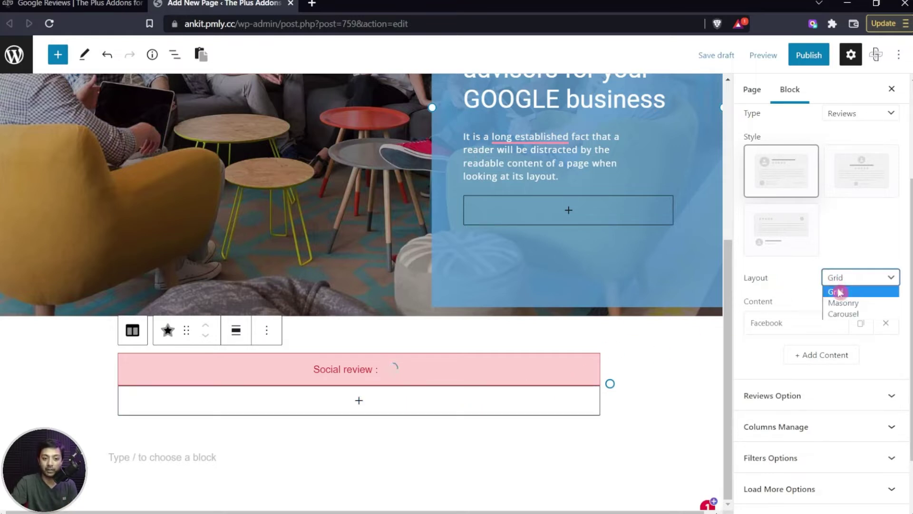
left_click(787, 296)
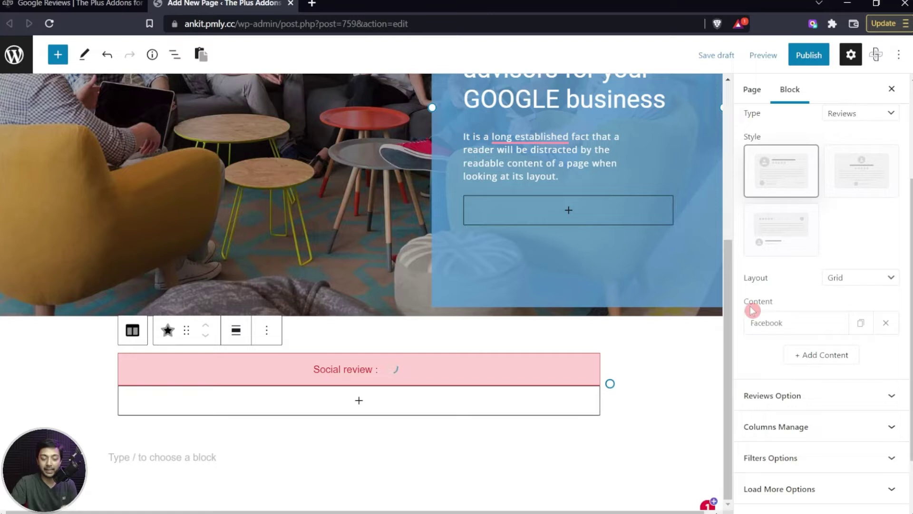
Step: Change the Facebook content item's source to Google, keep English as its language, and open its Access Token field for editing
left_click(773, 331)
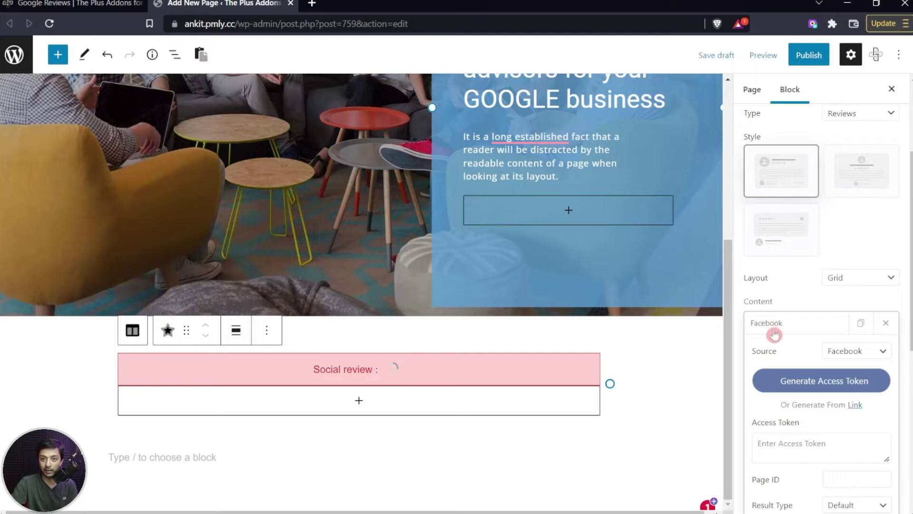
left_click(859, 351)
left_click(854, 375)
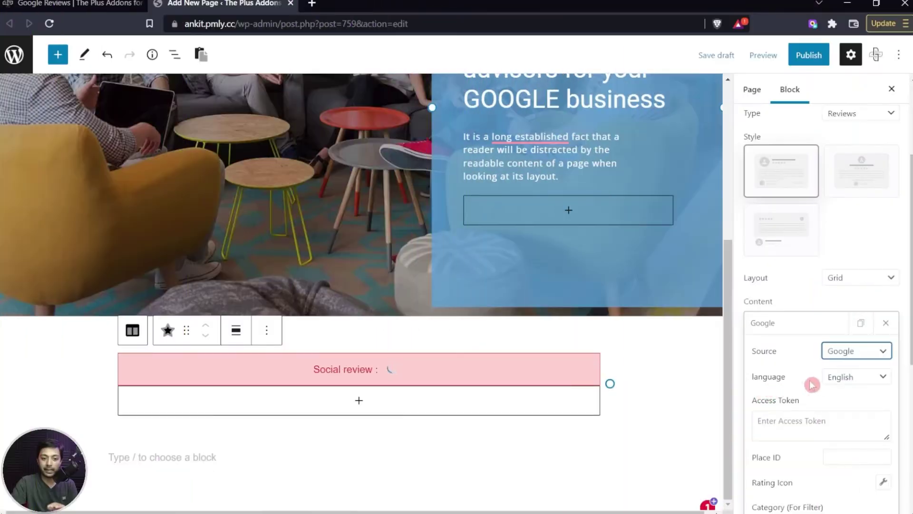
left_click(868, 382)
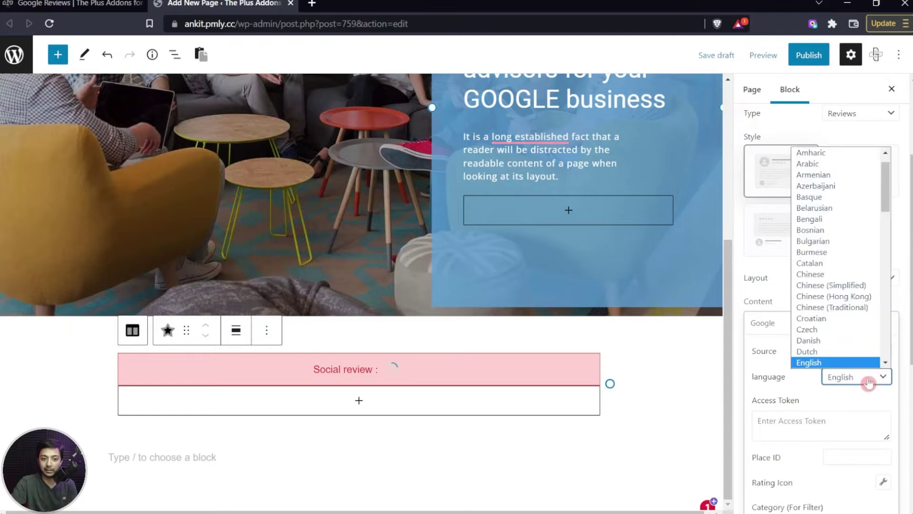
left_click(800, 400)
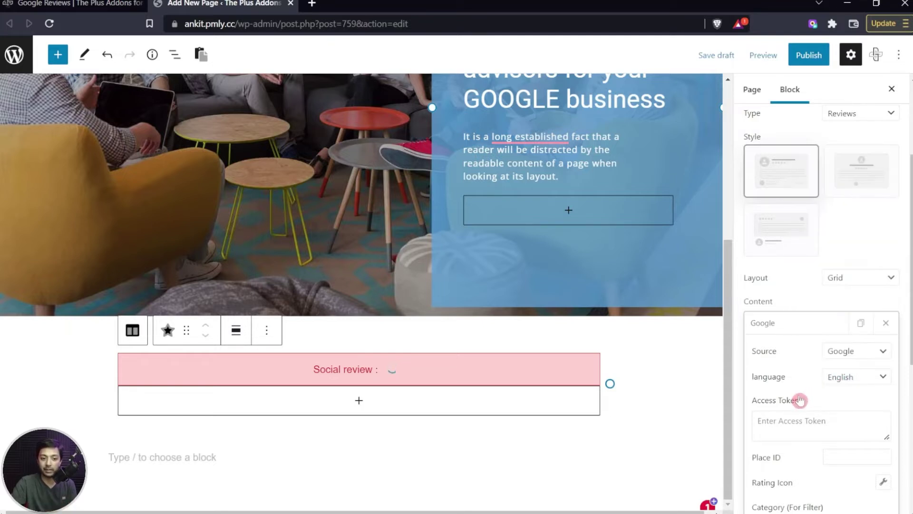
scroll(801, 284, "down", 3)
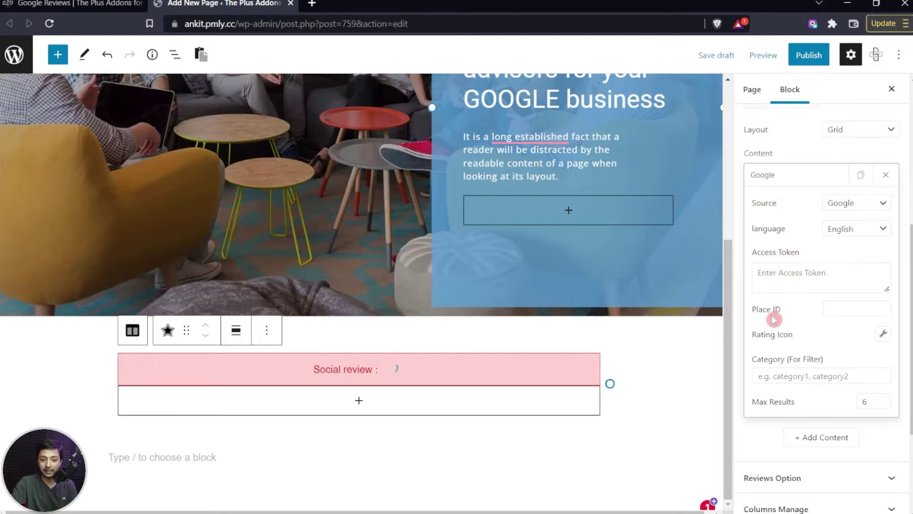
scroll(773, 319, "up", 2)
left_click(834, 346)
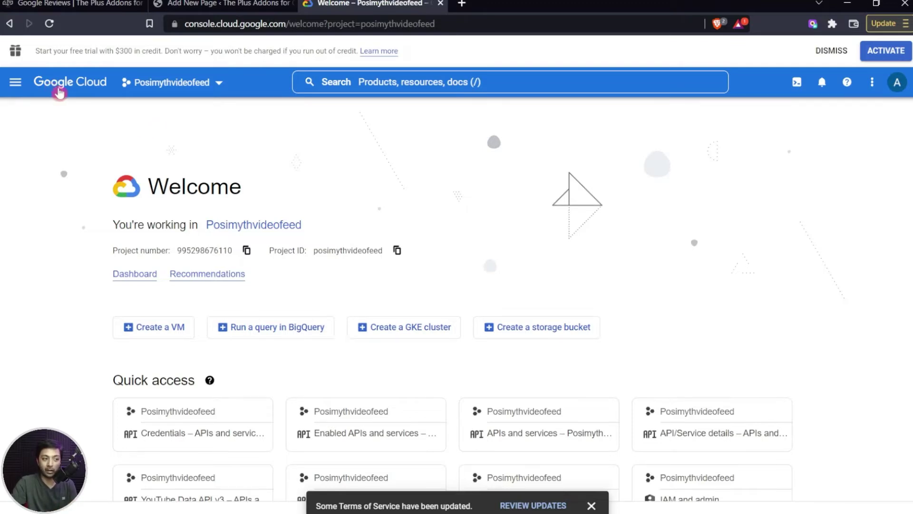
Step: Create a Google Cloud project named Greviewapp with no organisation and switch to it
left_click(210, 86)
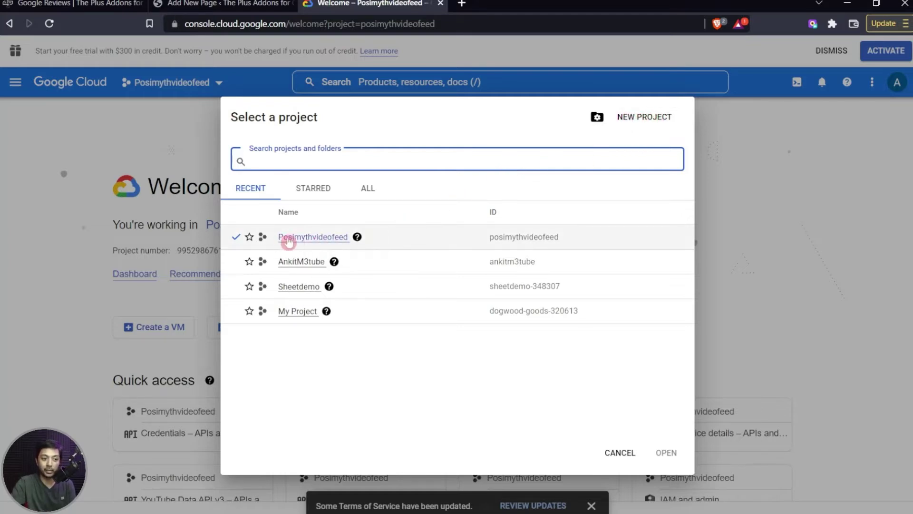
left_click(642, 119)
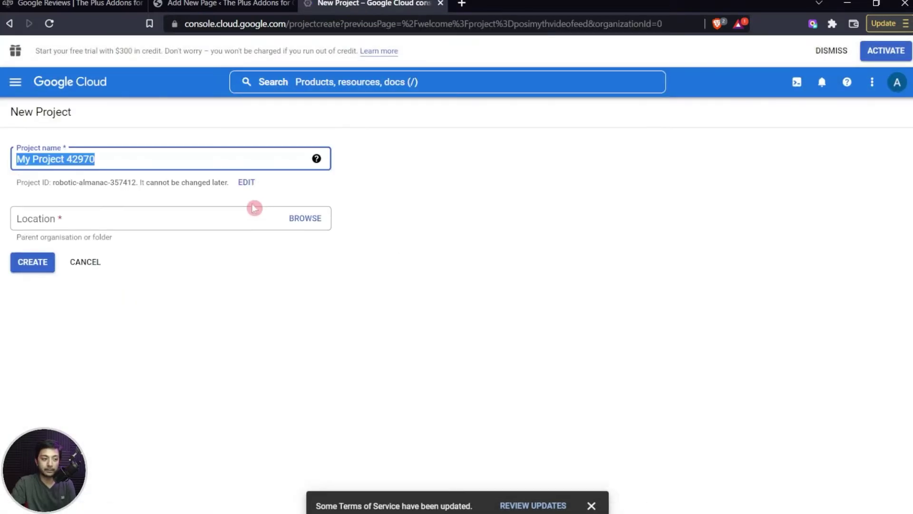
type("G")
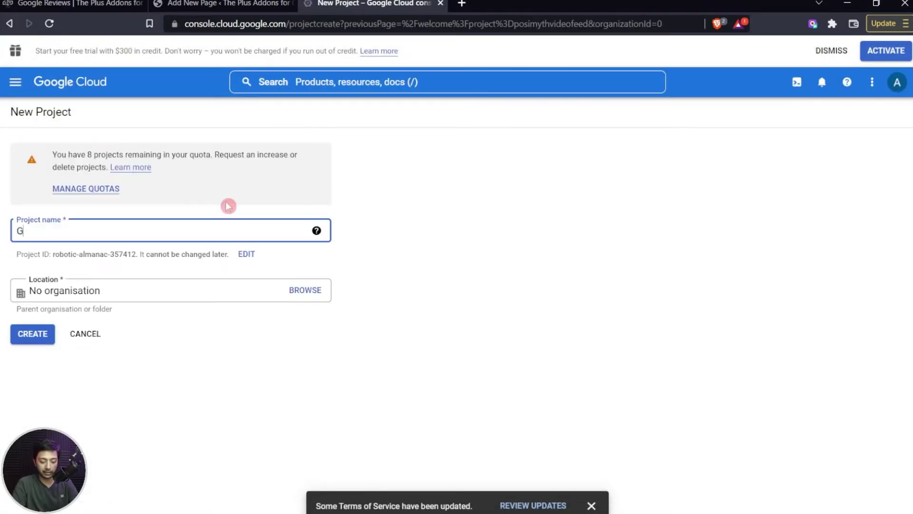
type("reviewapp")
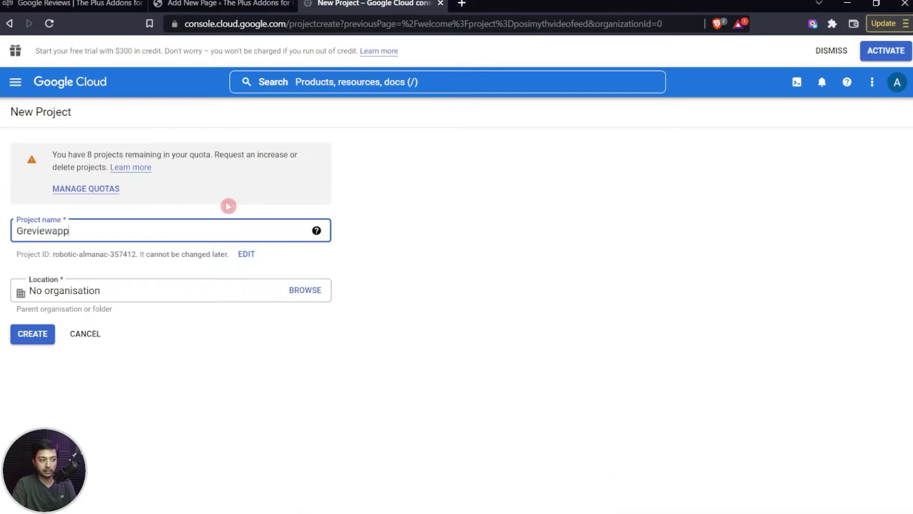
left_click(33, 334)
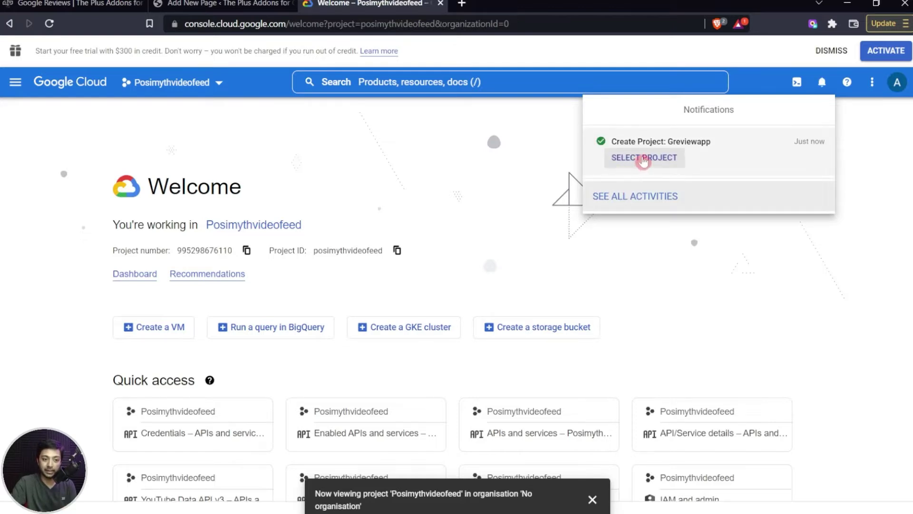
left_click(628, 161)
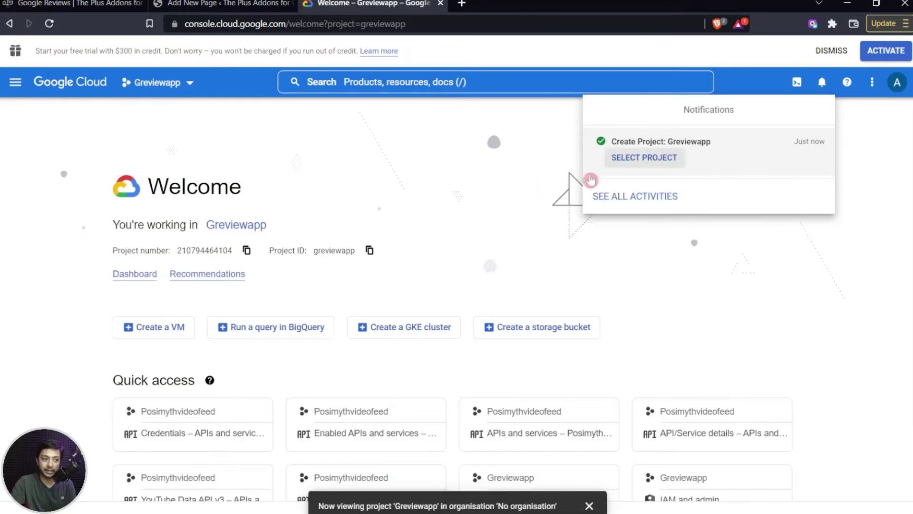
Step: Search the Google Cloud Marketplace for places and enable the Places API for the project
left_click(17, 85)
left_click(17, 86)
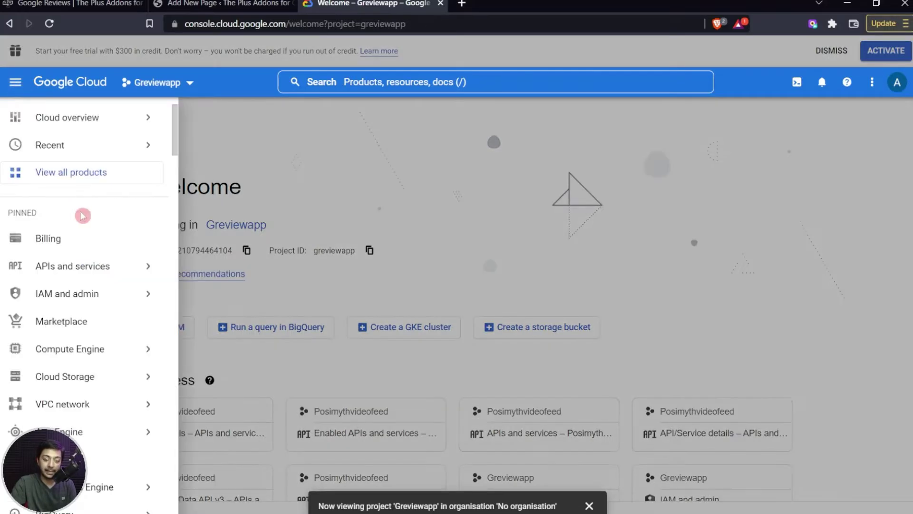
left_click(81, 325)
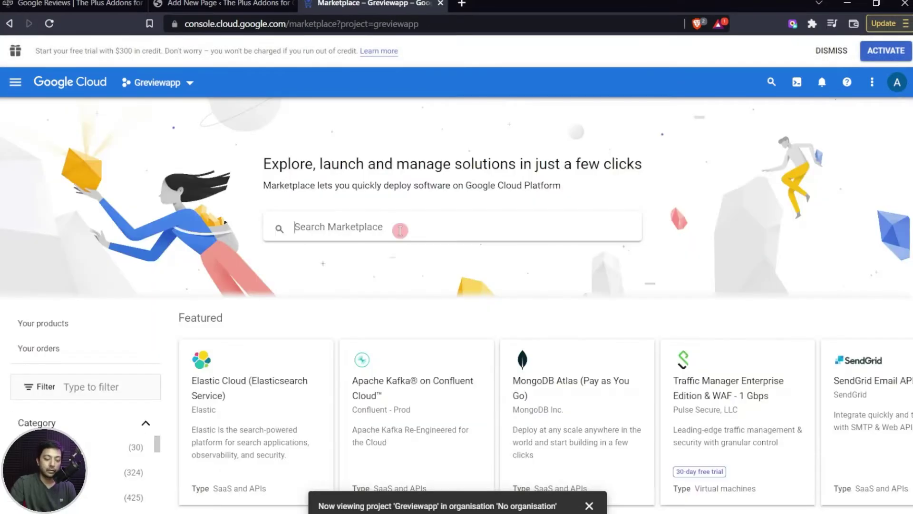
type("places")
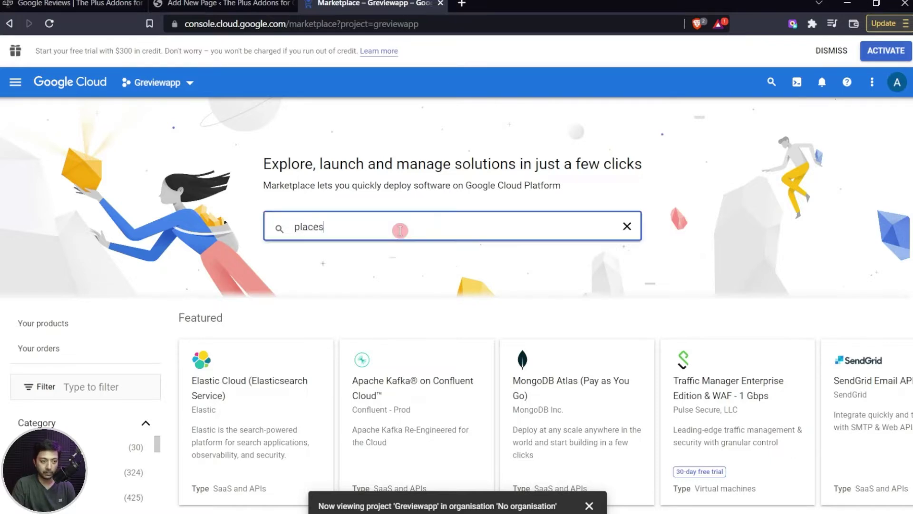
key("Return")
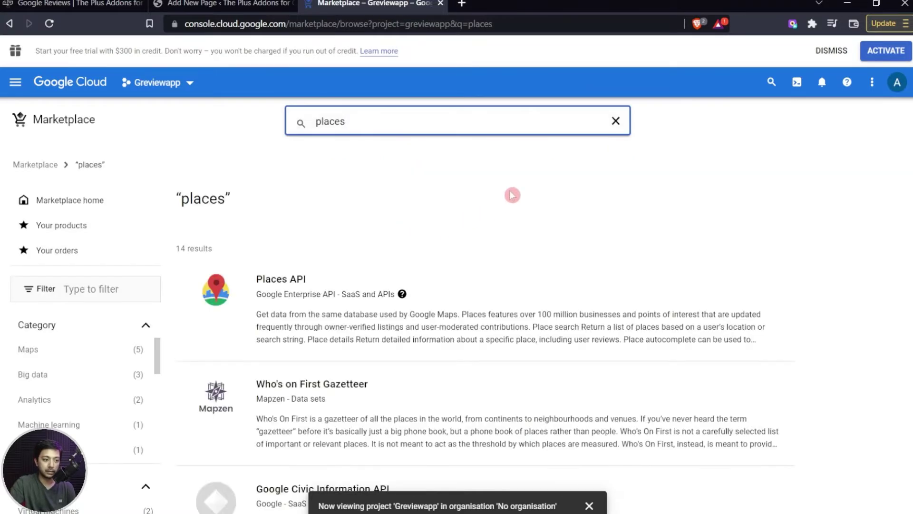
left_click(278, 282)
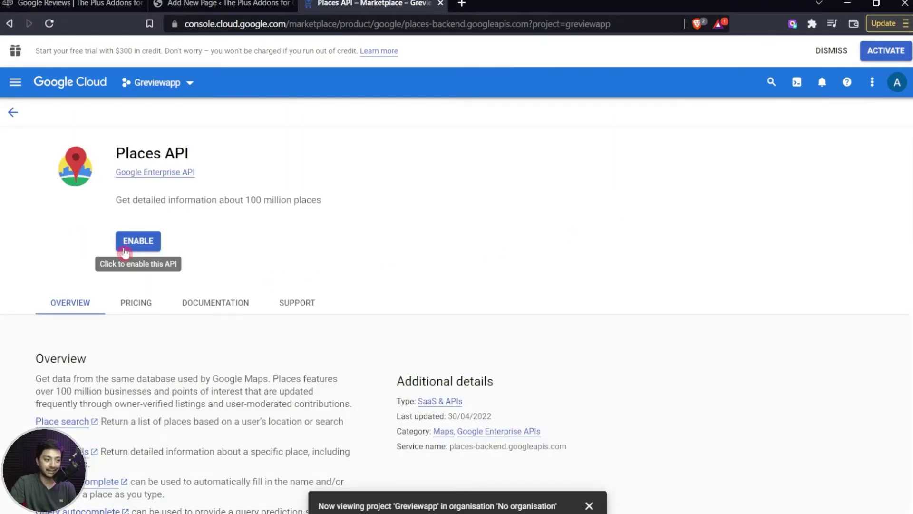
left_click(138, 241)
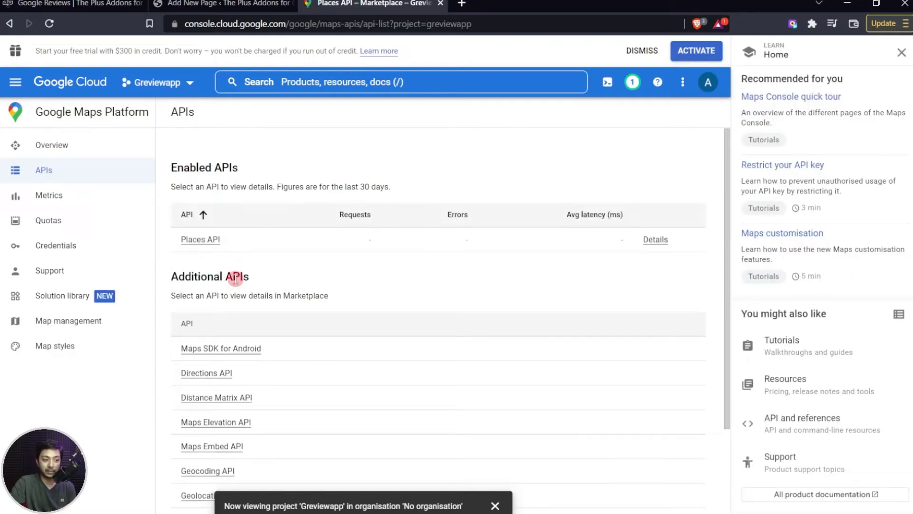
Step: Enable the Maps JavaScript API from the project's list of additional APIs
scroll(281, 292, "down", 3)
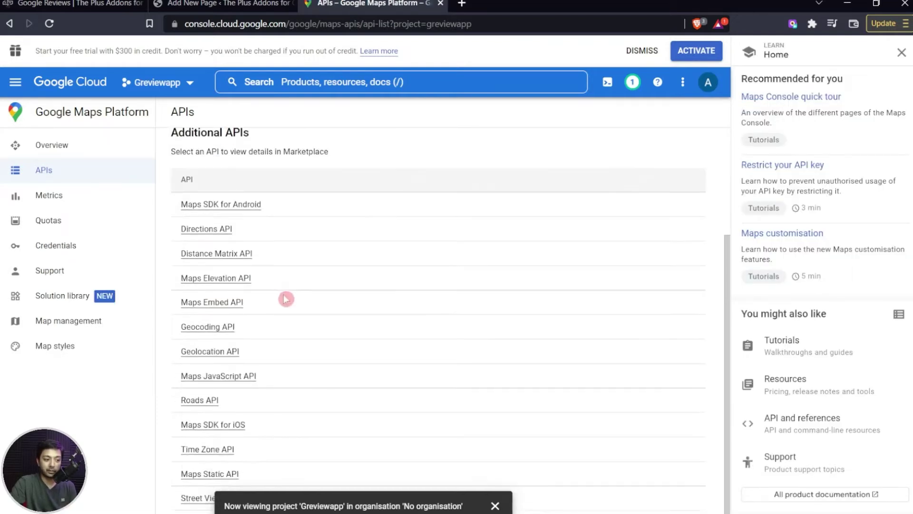
left_click(247, 380)
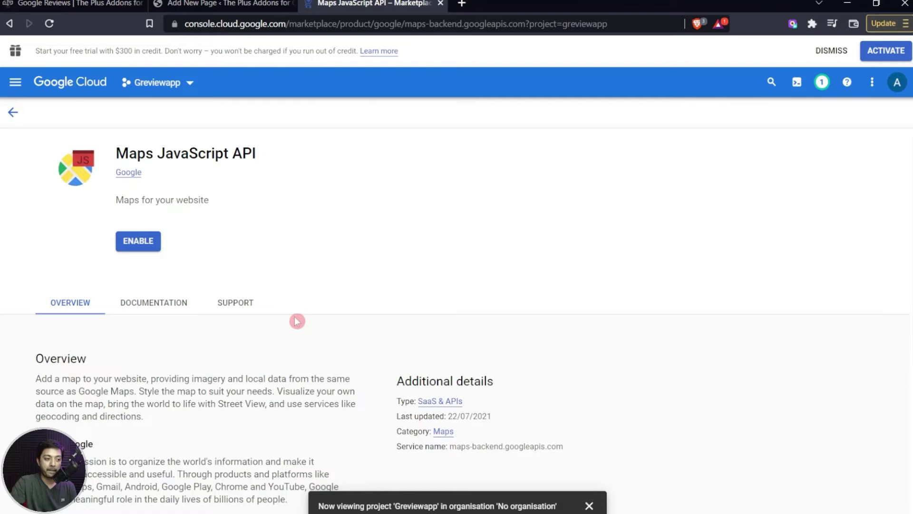
left_click(146, 241)
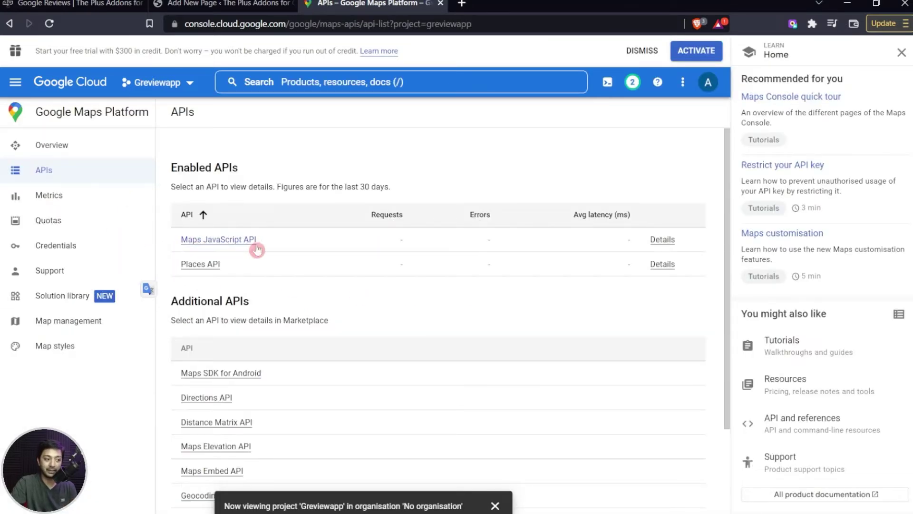
Step: Create an API key credential for the Greviewapp project and copy it
left_click(95, 252)
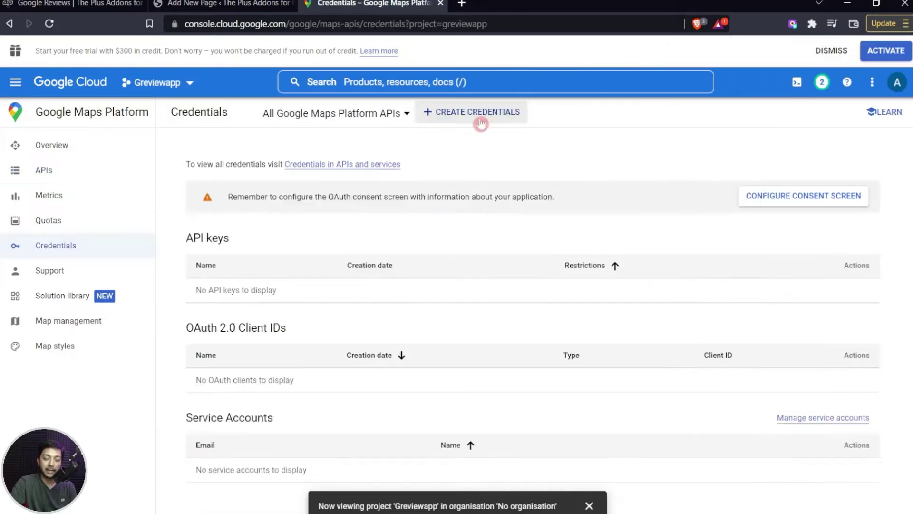
left_click(491, 120)
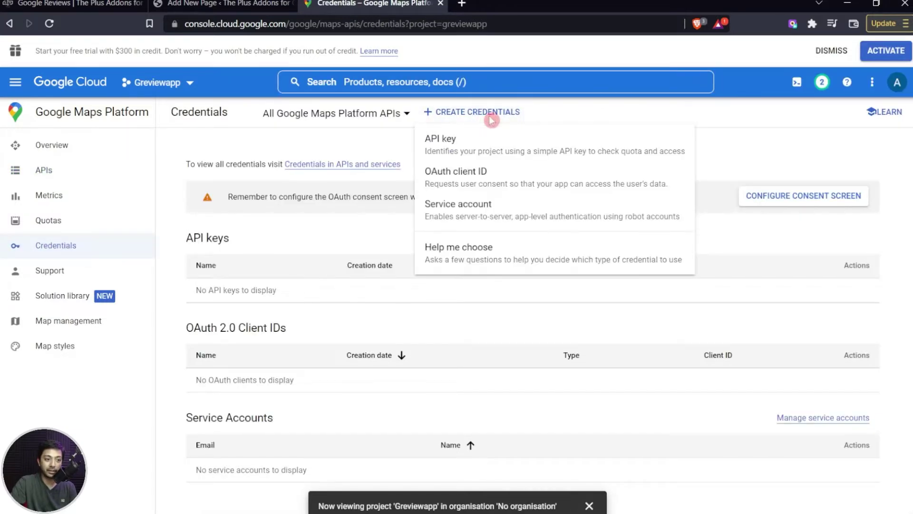
left_click(466, 151)
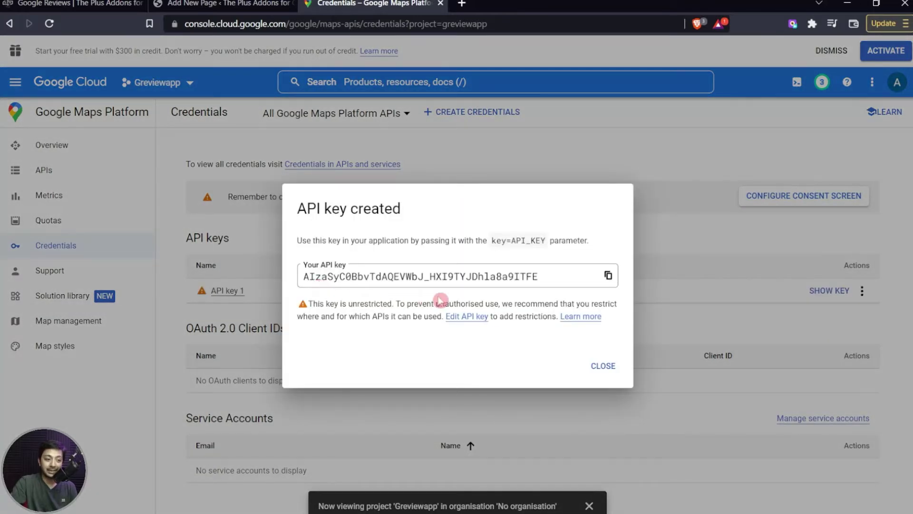
left_click(608, 276)
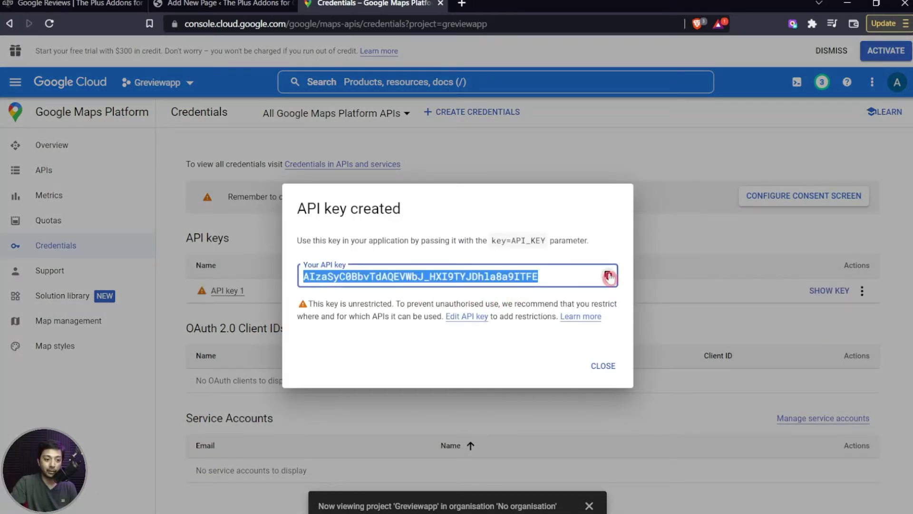
Step: Return to the WordPress page editor and paste the API key as the Google content item's Access Token
left_click(236, 3)
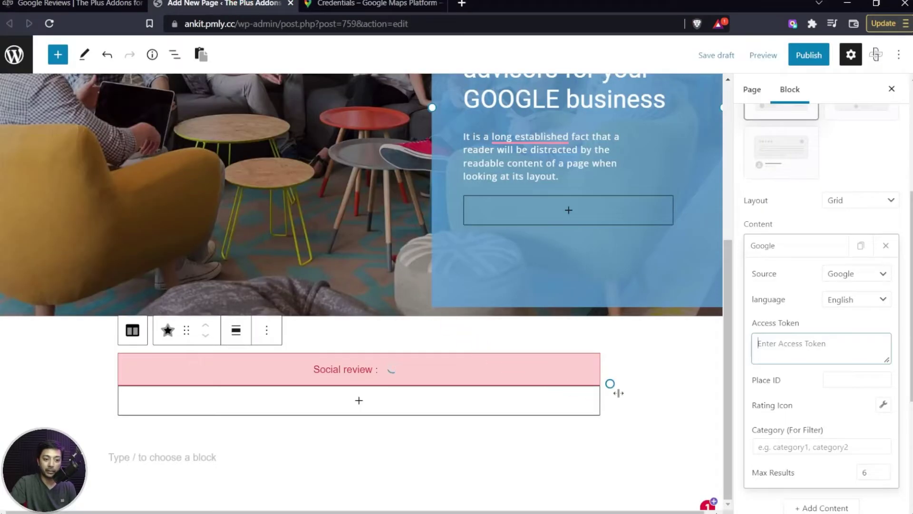
key("ctrl+v")
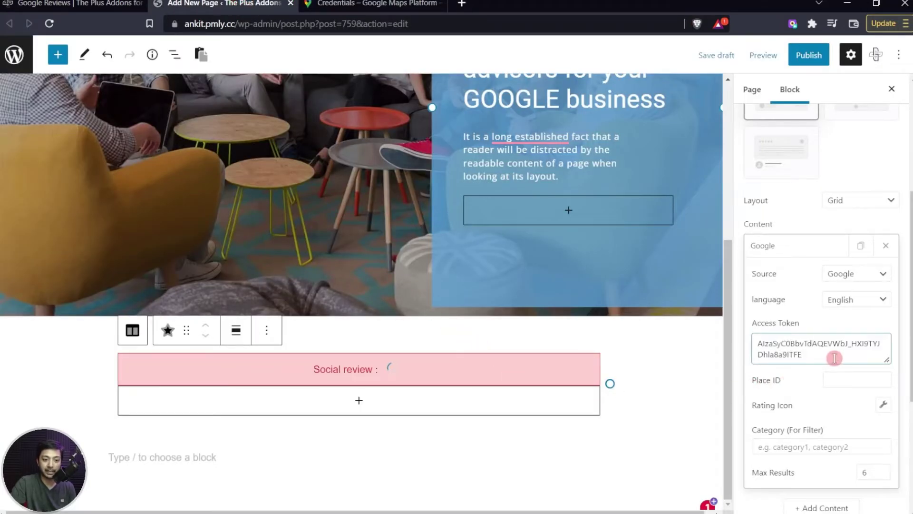
key("Tab")
left_click(779, 343)
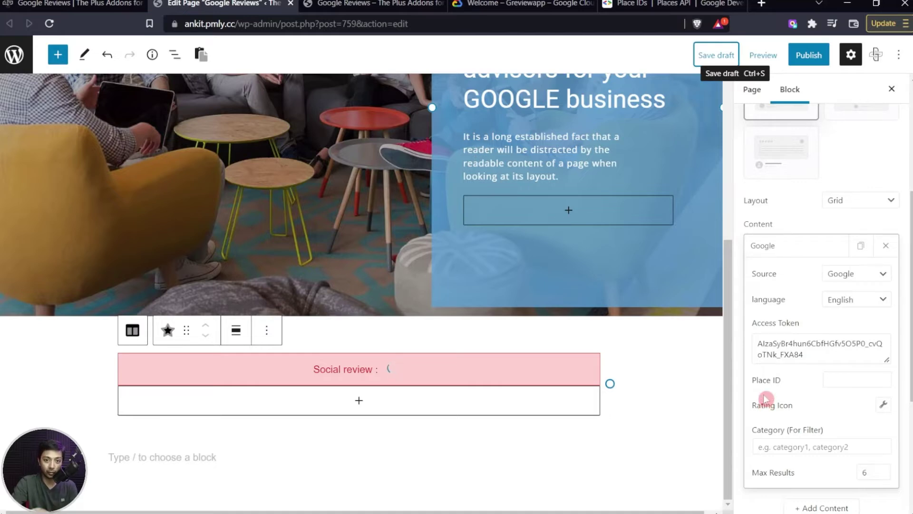
Step: Find POSIMYTH Innovations with the place ID finder in the Google Place IDs documentation and copy its Place ID
left_click(637, 6)
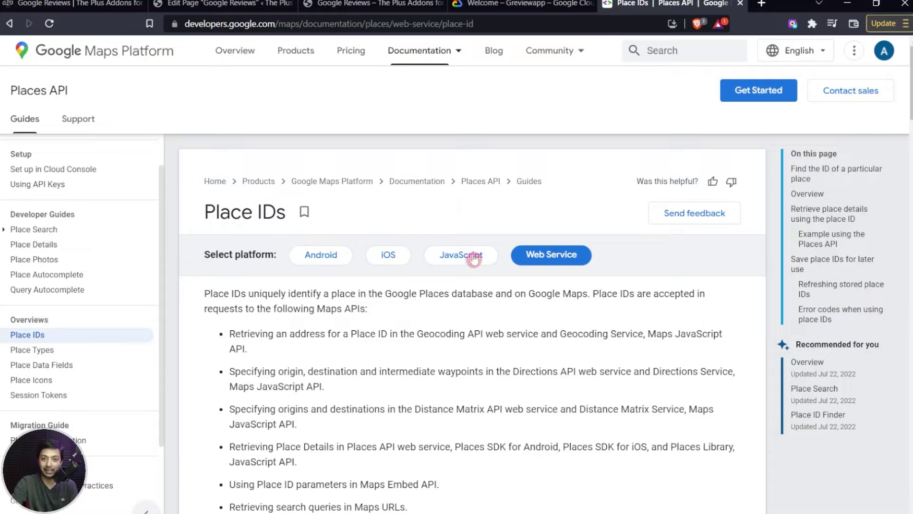
scroll(474, 258, "down", 6)
scroll(488, 280, "down", 3)
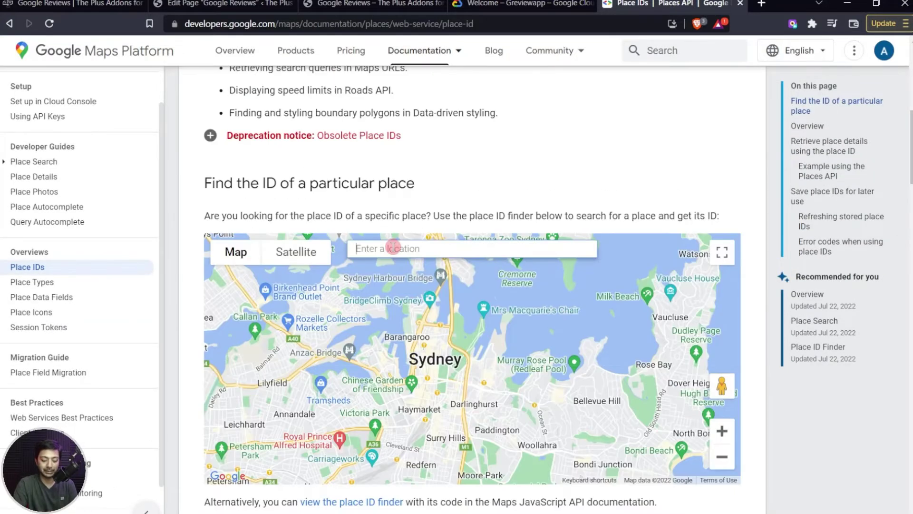
left_click(393, 247)
type("posi")
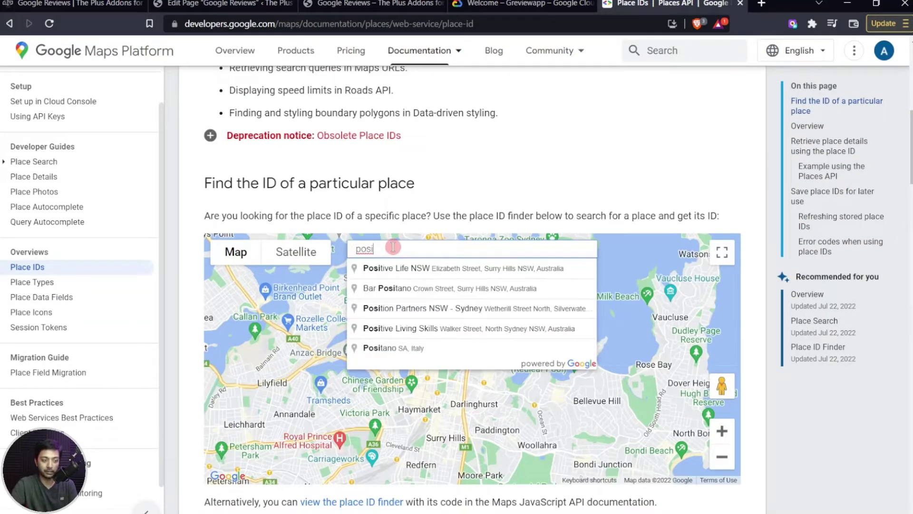
type("myth")
left_click(547, 261)
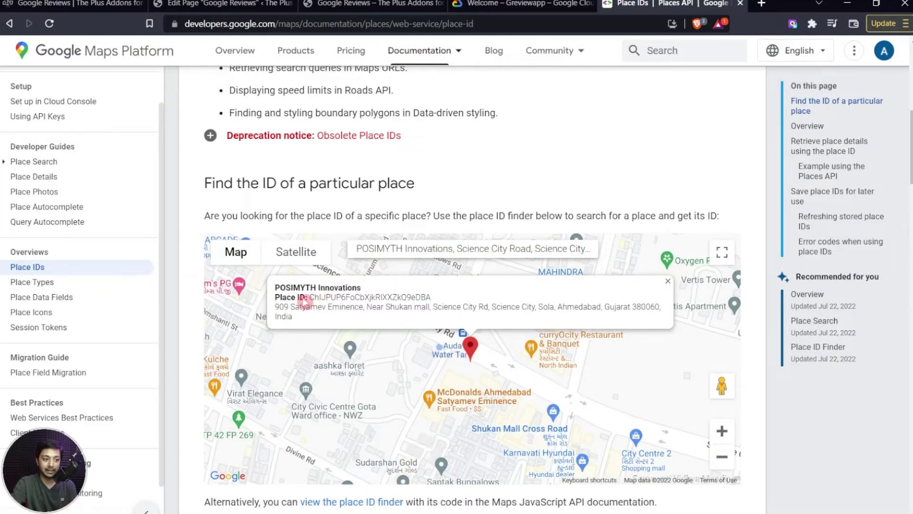
double_click(324, 299)
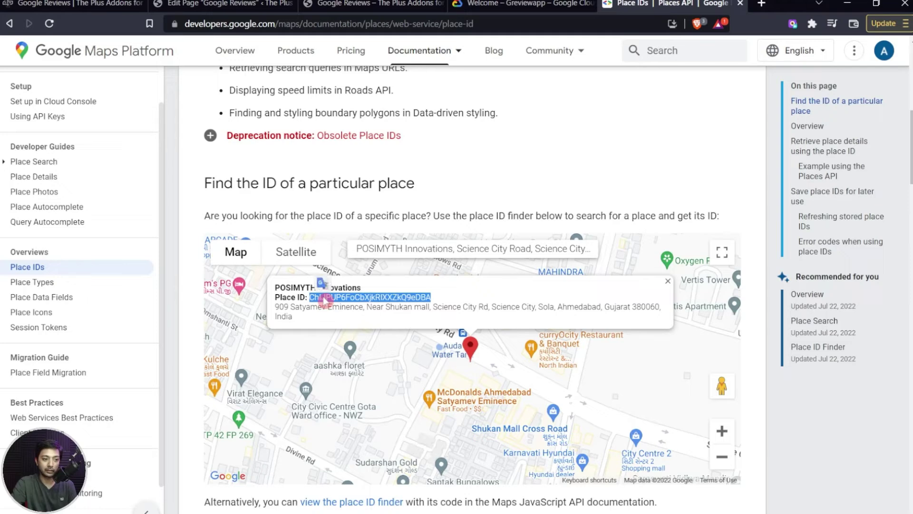
Step: Back in the WordPress editor, paste the copied ID as the Google content item's Place ID and check the review grid
left_click(223, 4)
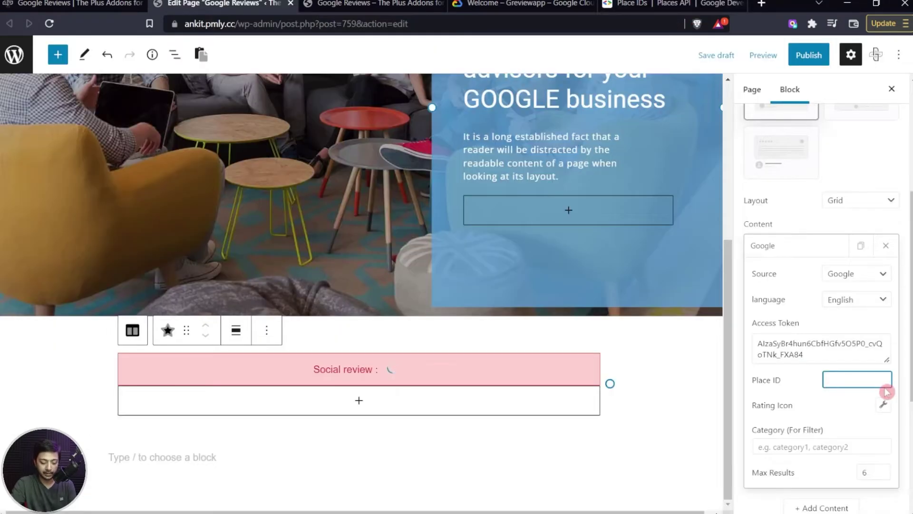
key("ctrl+v")
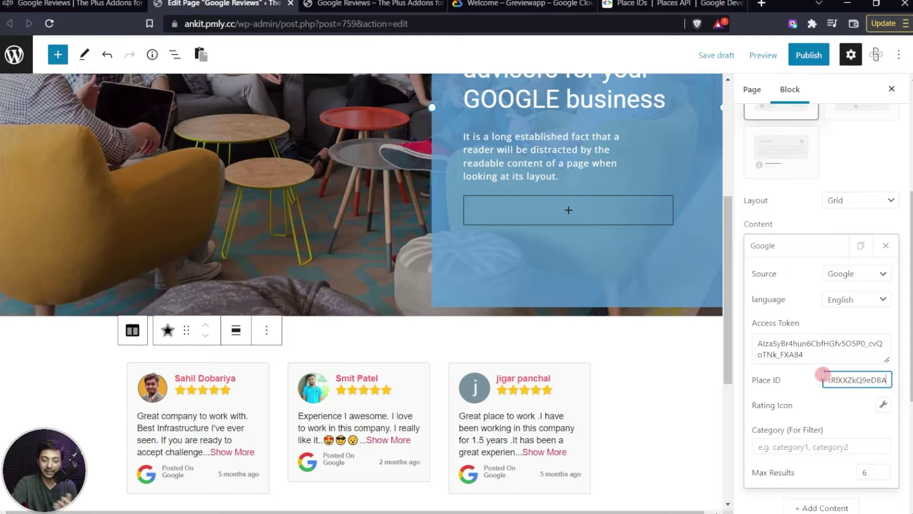
scroll(372, 414, "down", 5)
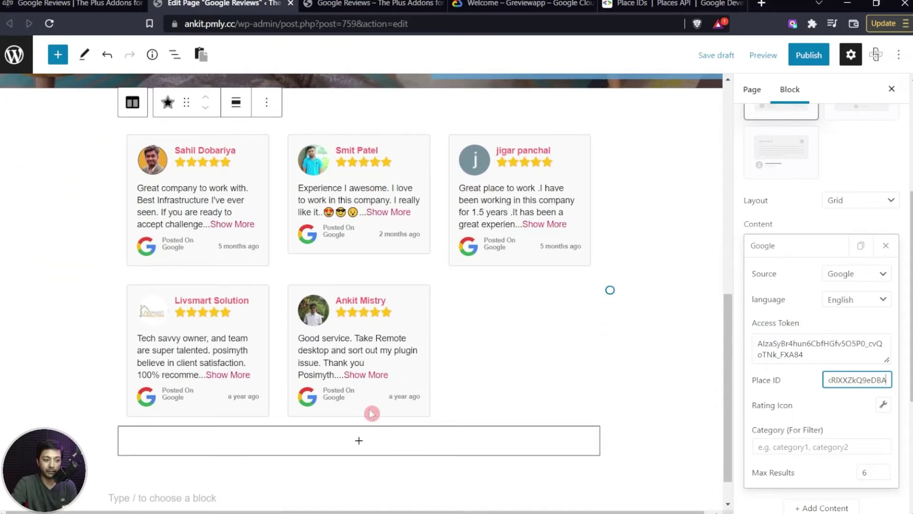
Step: Publish the Google Reviews page, check the reviews on the live page, and return to the block's layout settings
left_click(808, 54)
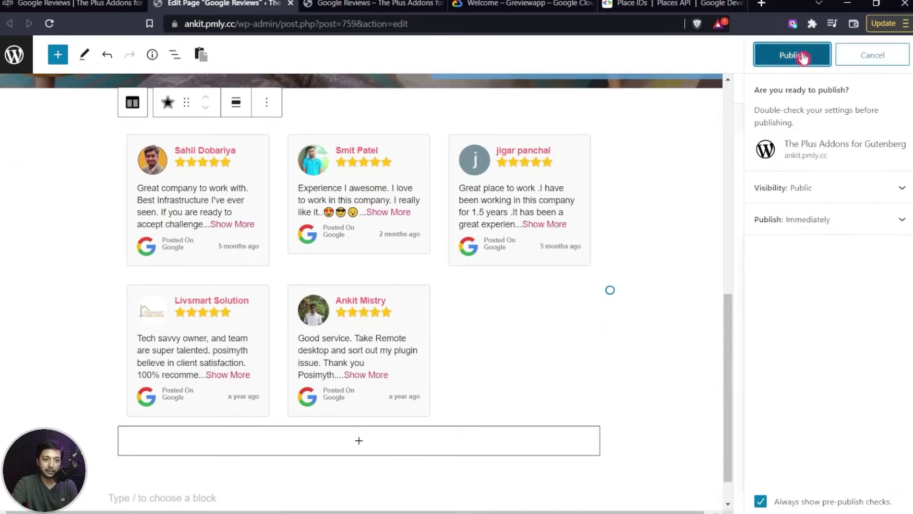
left_click(808, 57)
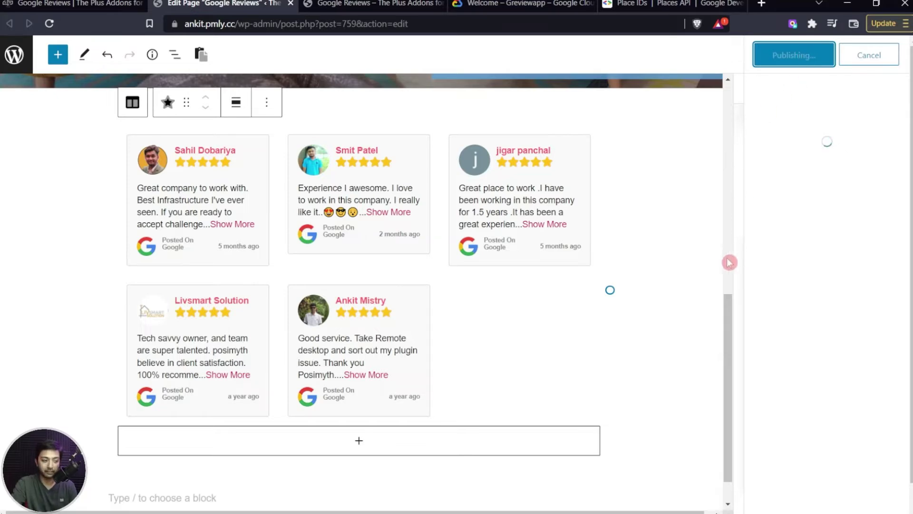
key("ctrl+Tab")
scroll(908, 258, "down", 4)
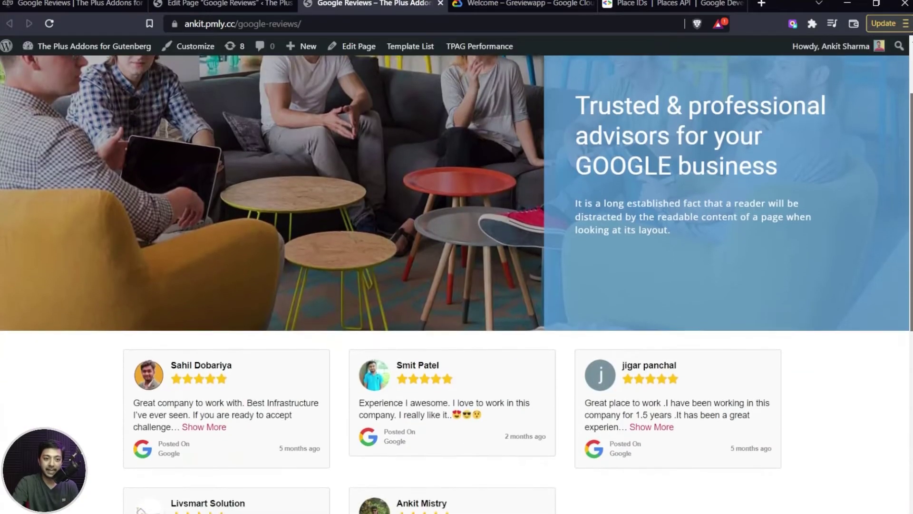
scroll(908, 258, "down", 3)
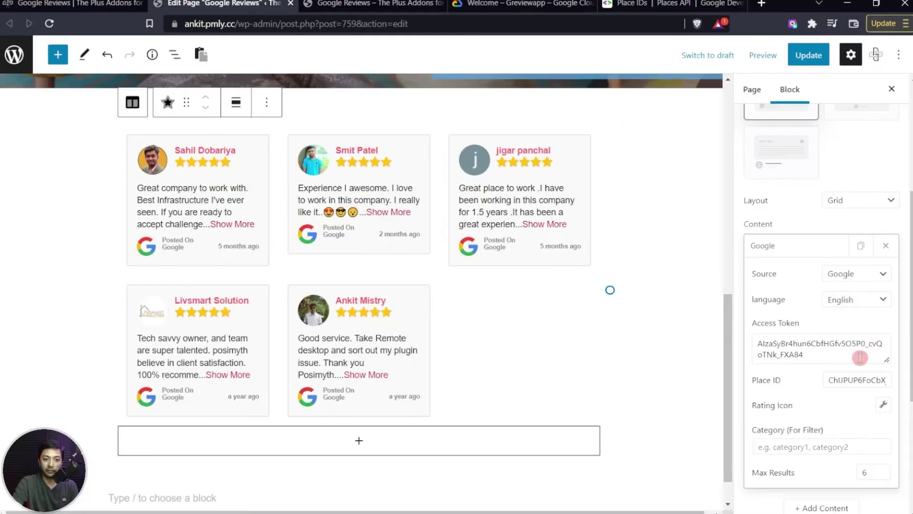
scroll(896, 362, "up", 3)
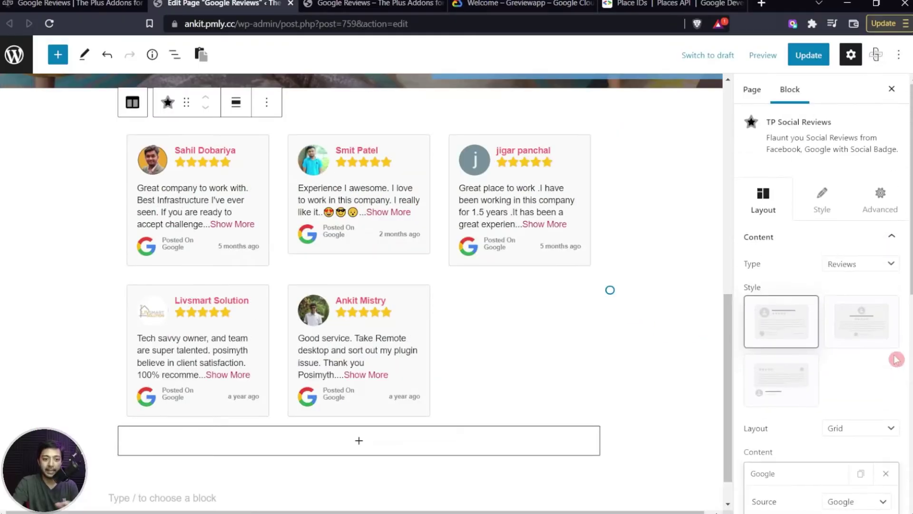
Step: Preview card Styles 2 and 3 for the social reviews and go back to Style 1, keeping the type on Reviews
left_click(765, 335)
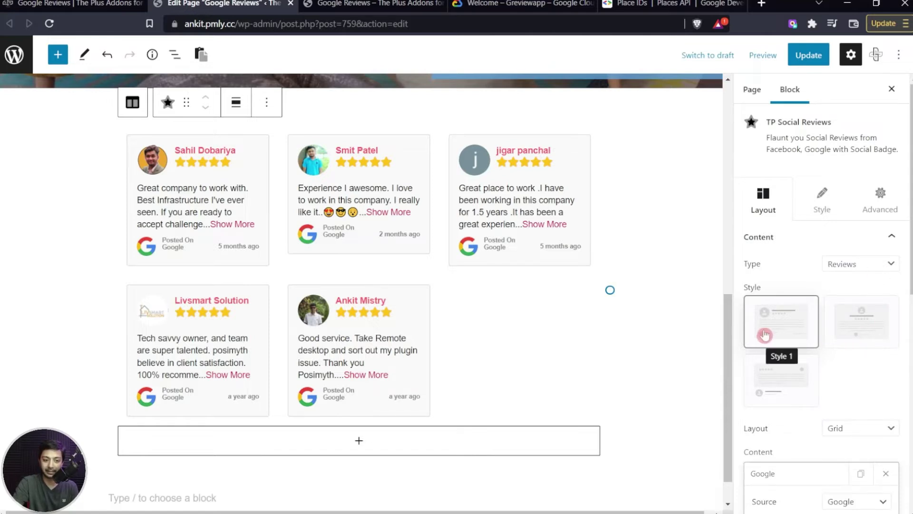
left_click(866, 272)
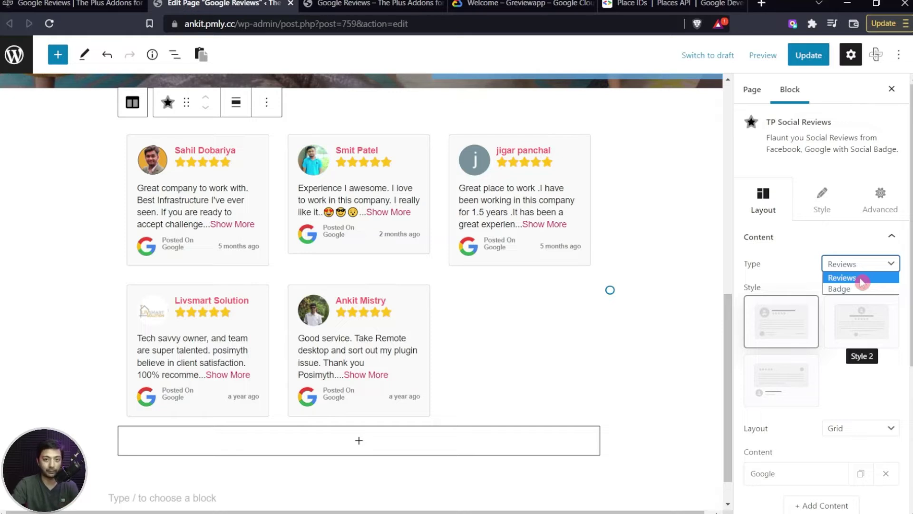
left_click(862, 280)
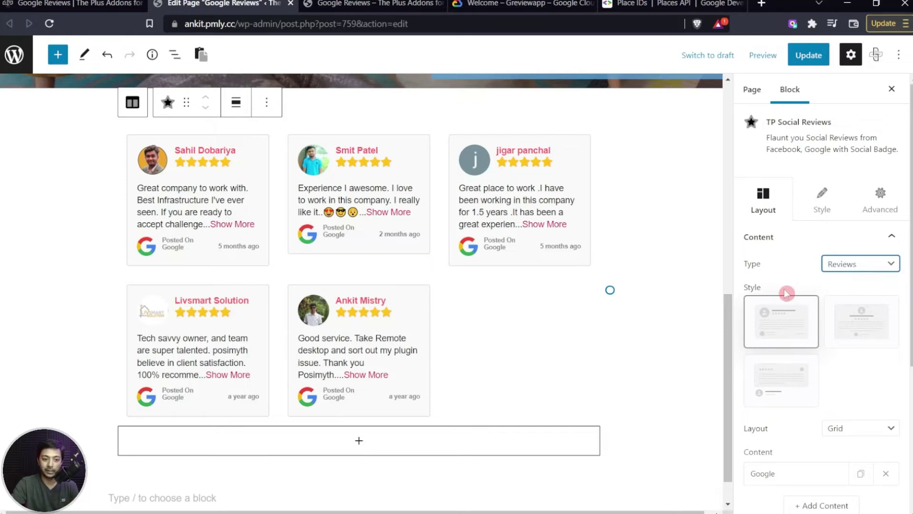
left_click(866, 317)
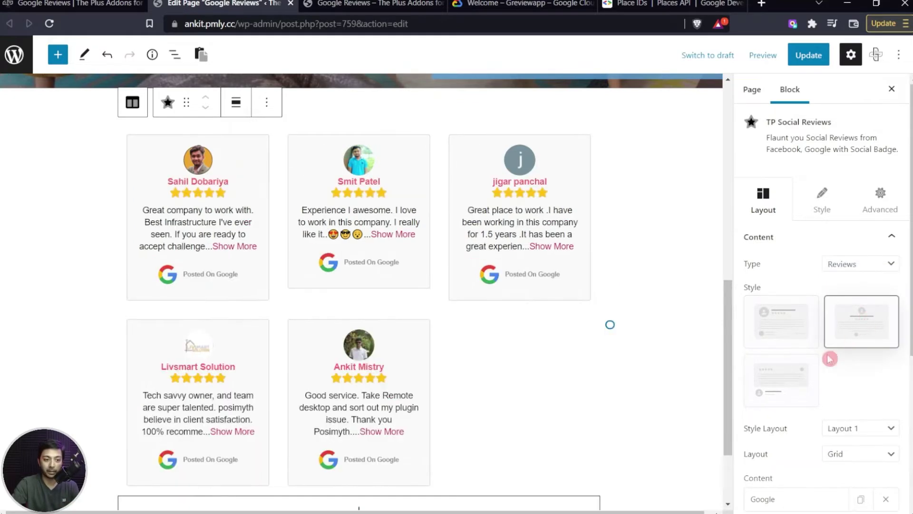
left_click(790, 380)
left_click(788, 322)
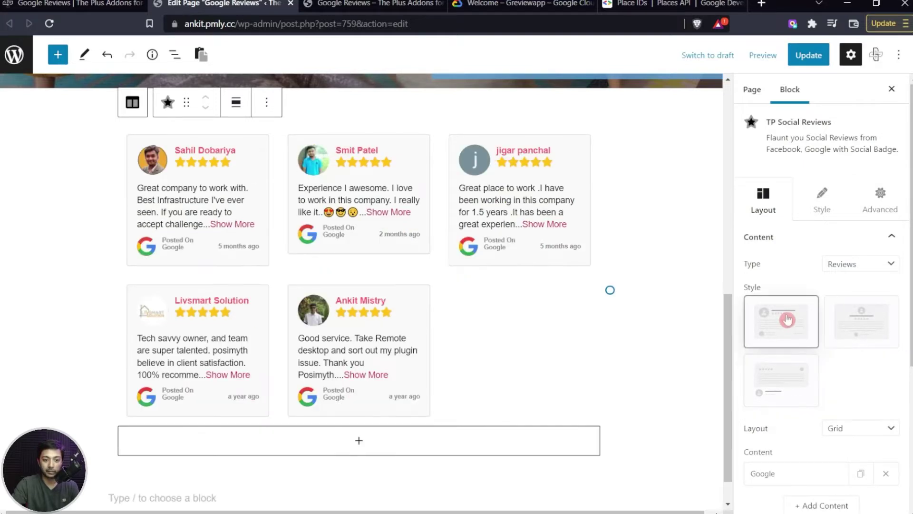
Step: Try the Masonry layout and the Carousel layout on the reviews block
scroll(904, 320, "down", 3)
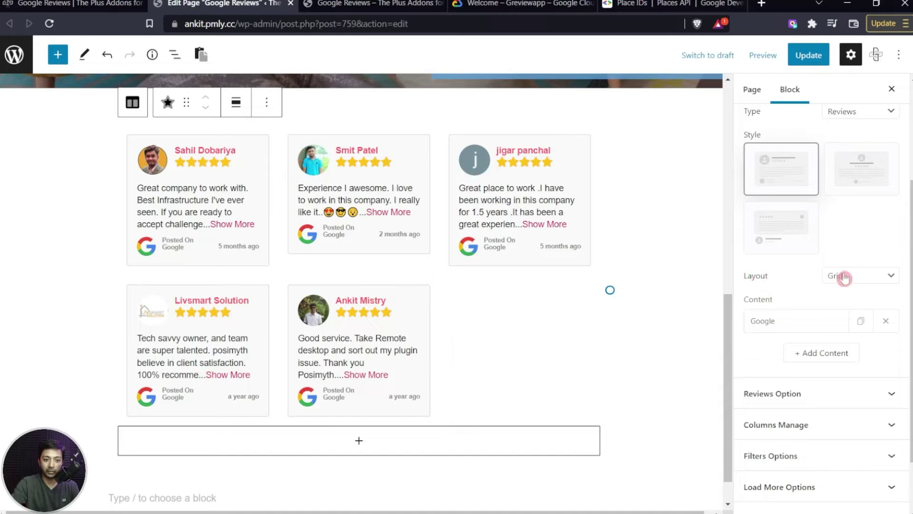
left_click(849, 277)
left_click(849, 299)
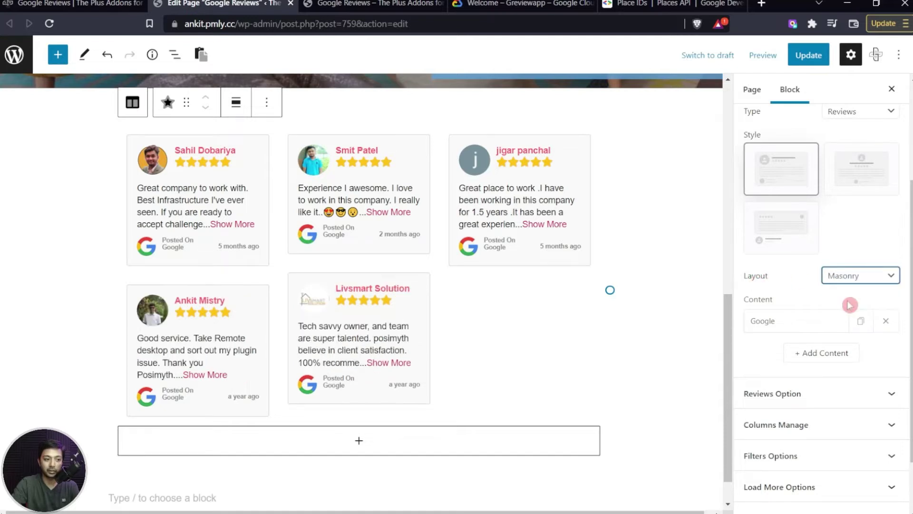
left_click(852, 277)
left_click(853, 309)
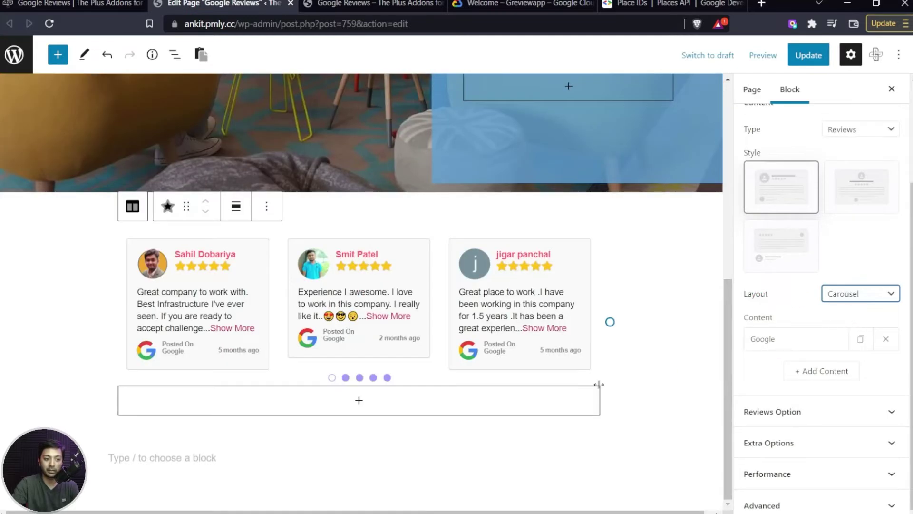
left_click(289, 321)
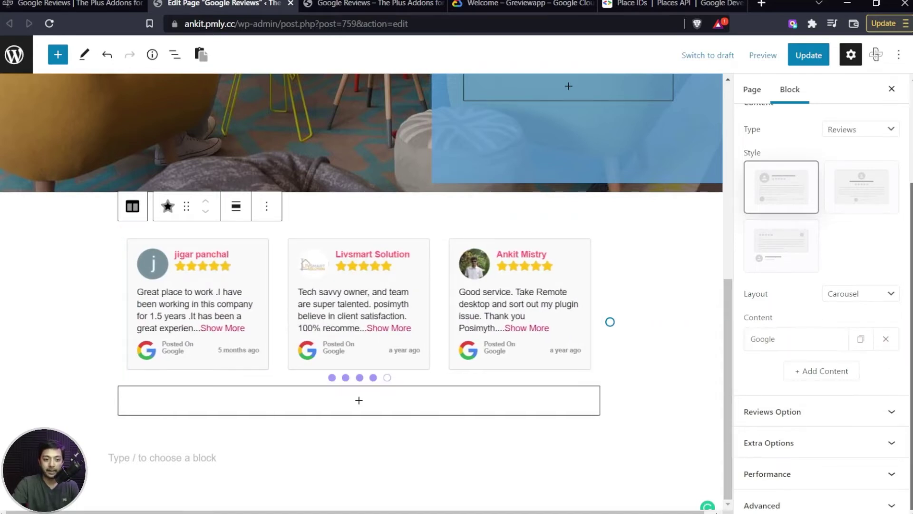
Step: Add a second content item below the Google one and set its source to Custom
double_click(762, 339)
left_click(772, 311)
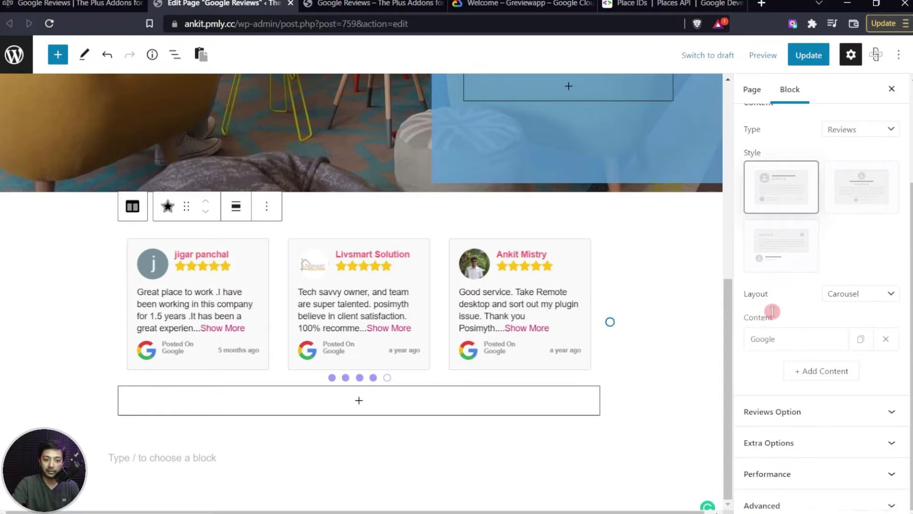
left_click(765, 347)
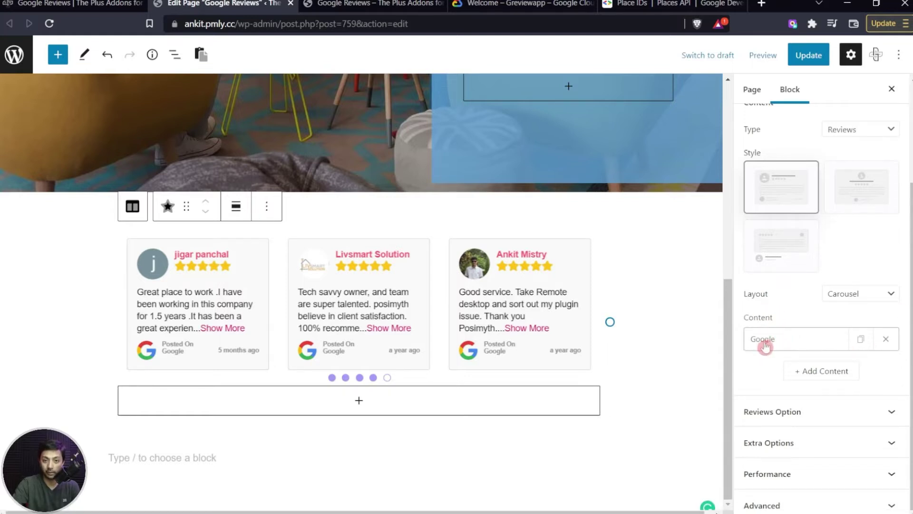
left_click(809, 372)
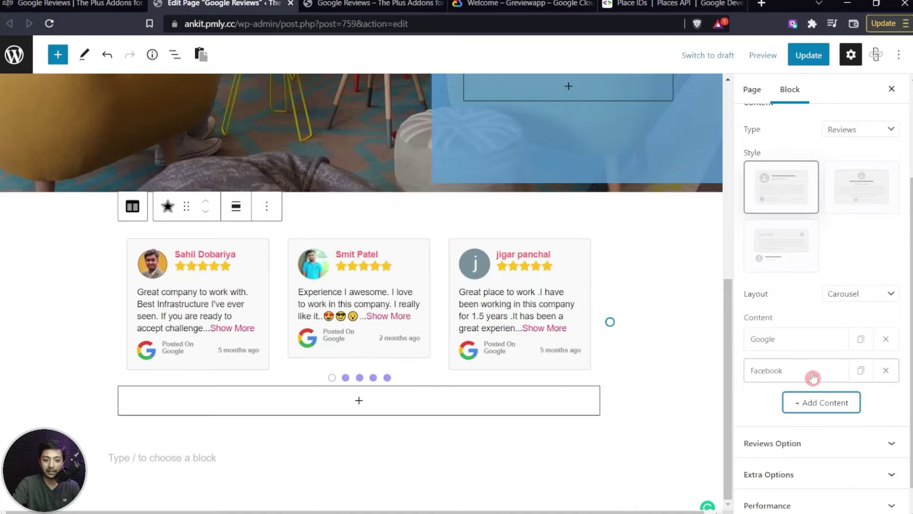
left_click(809, 373)
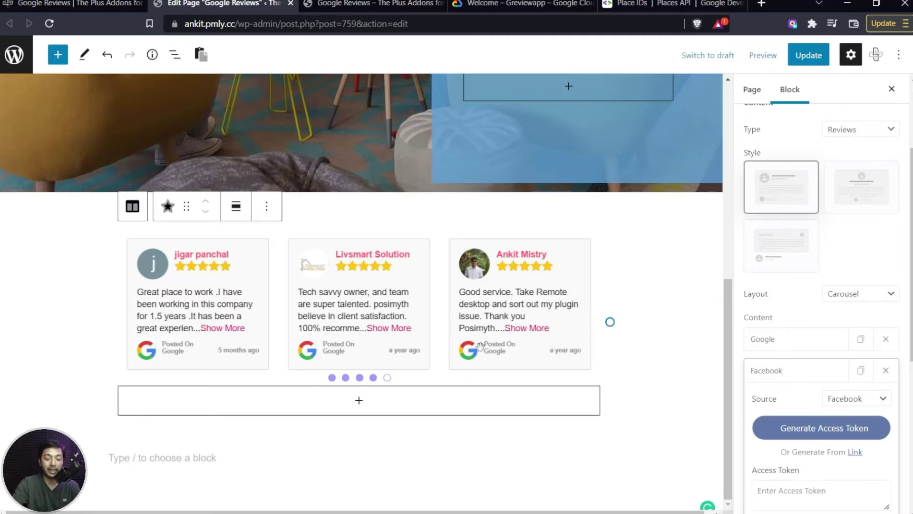
left_click(906, 376)
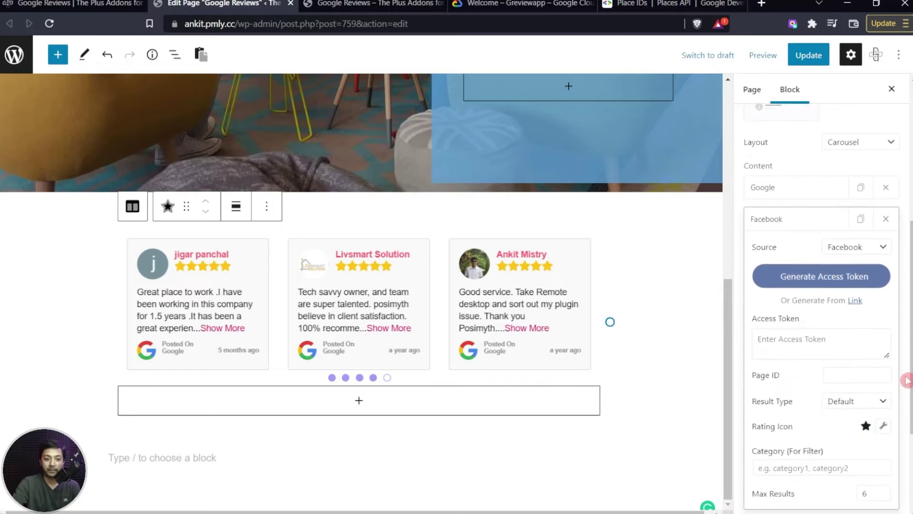
left_click(860, 248)
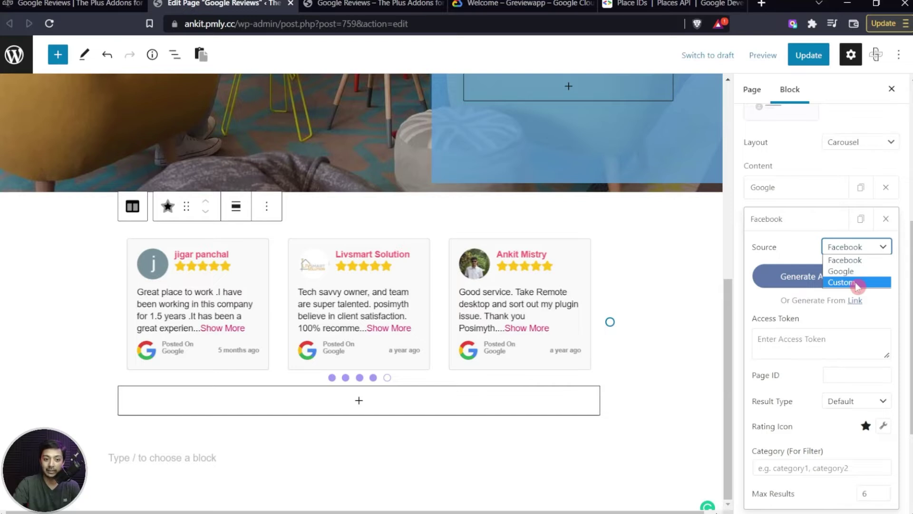
left_click(856, 285)
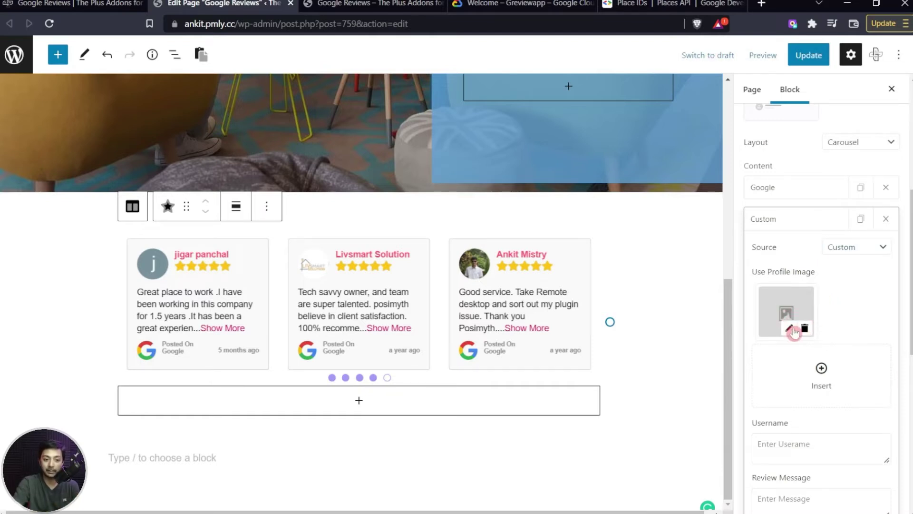
Step: Use tori-1.jpg from the media library as the custom review's profile image
left_click(789, 328)
left_click(376, 305)
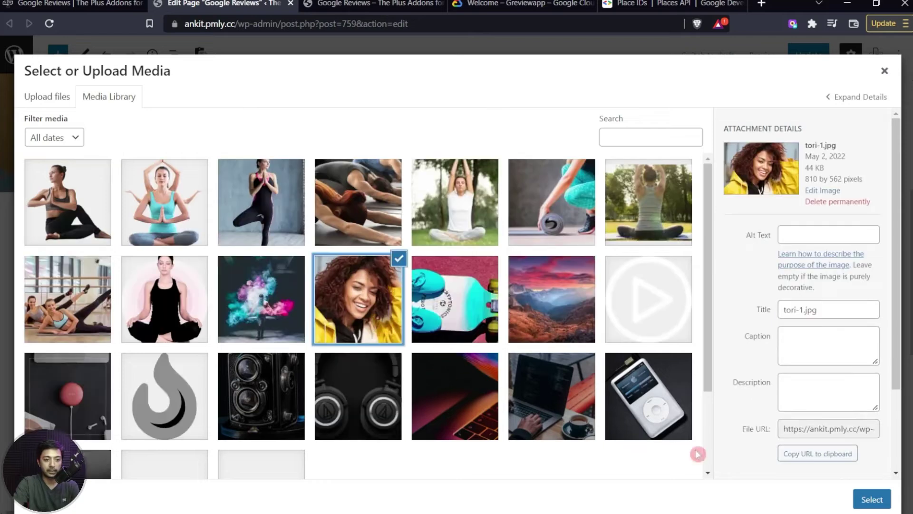
left_click(871, 499)
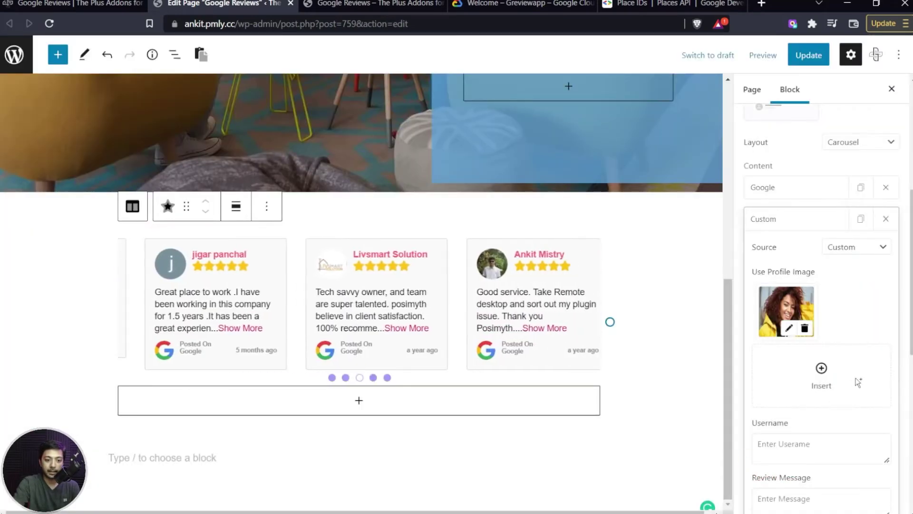
Step: Enter the reviewer's name as the custom review's username and "great app... Lorem ipsum dolor sample review" as its message
scroll(804, 376, "down", 3)
left_click(804, 291)
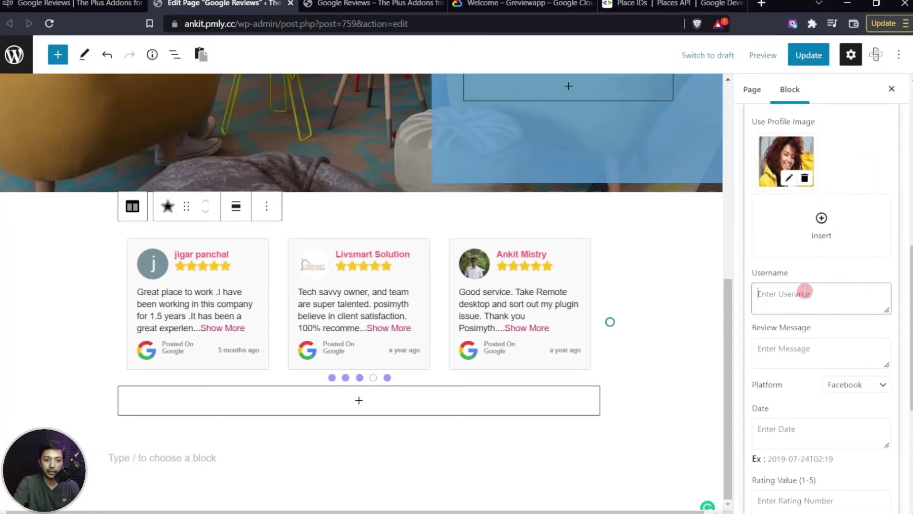
type("Cherry")
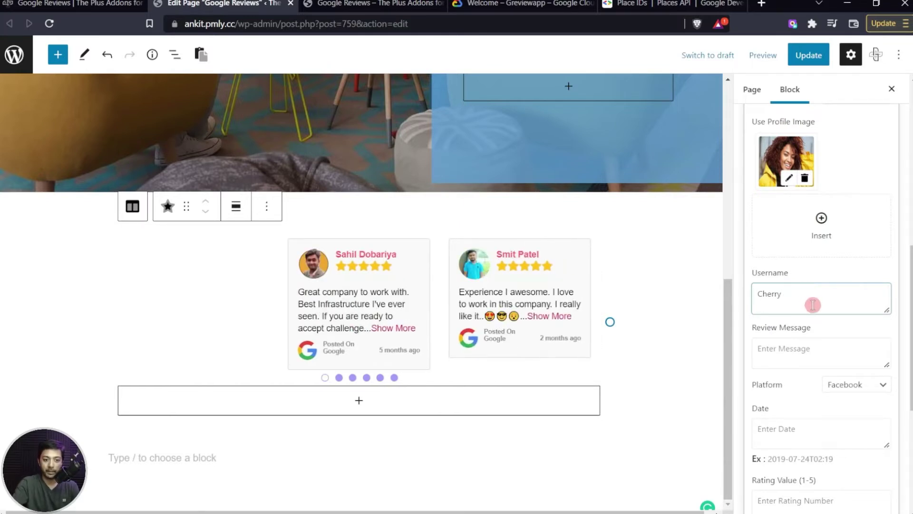
left_click(810, 350)
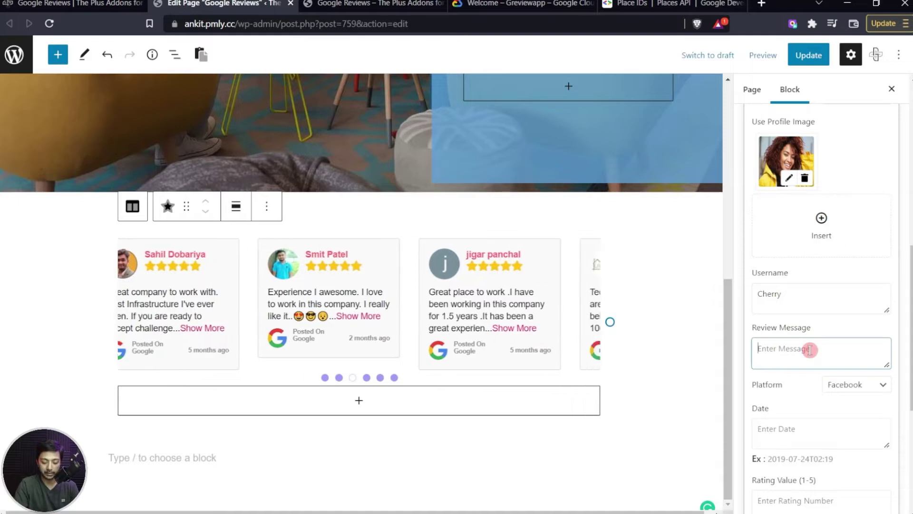
type("great app... Lorem ipsum dolor sample review")
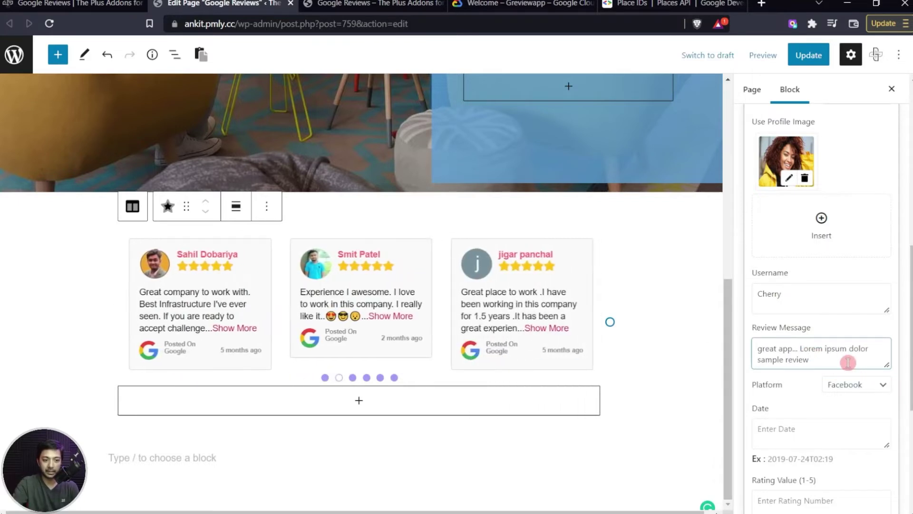
Step: Set the reviews block's layout to Grid and check the custom review among the Google reviews
scroll(872, 319, "up", 7)
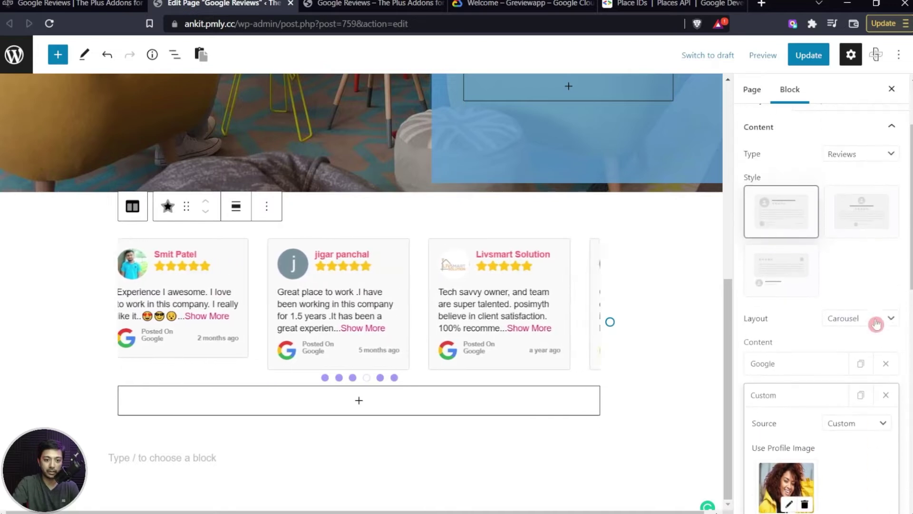
left_click(867, 326)
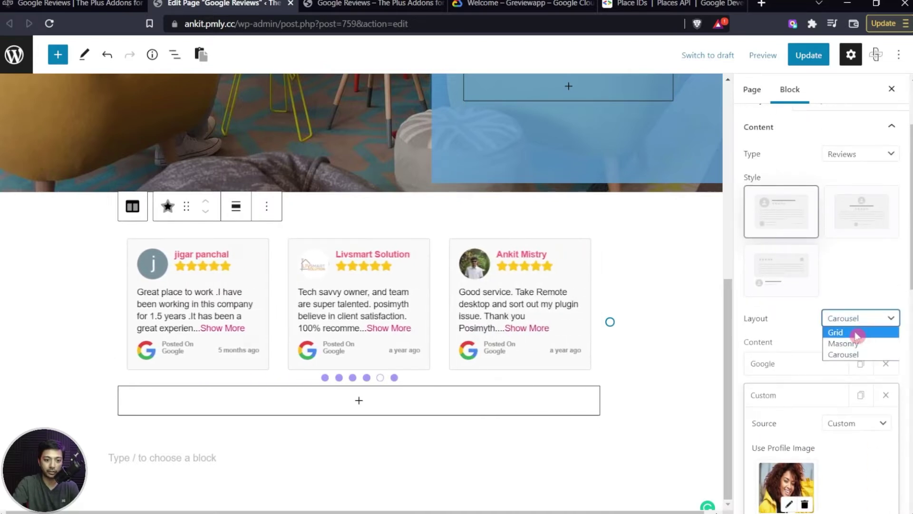
left_click(864, 330)
scroll(523, 333, "down", 2)
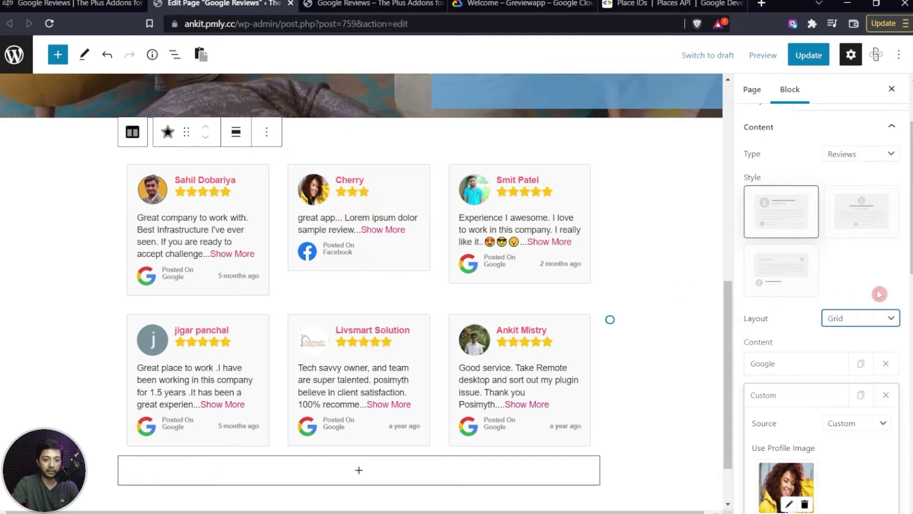
Step: Set the custom review's platform to Custom and name the platform WhatsApp
scroll(880, 294, "down", 5)
scroll(819, 371, "down", 3)
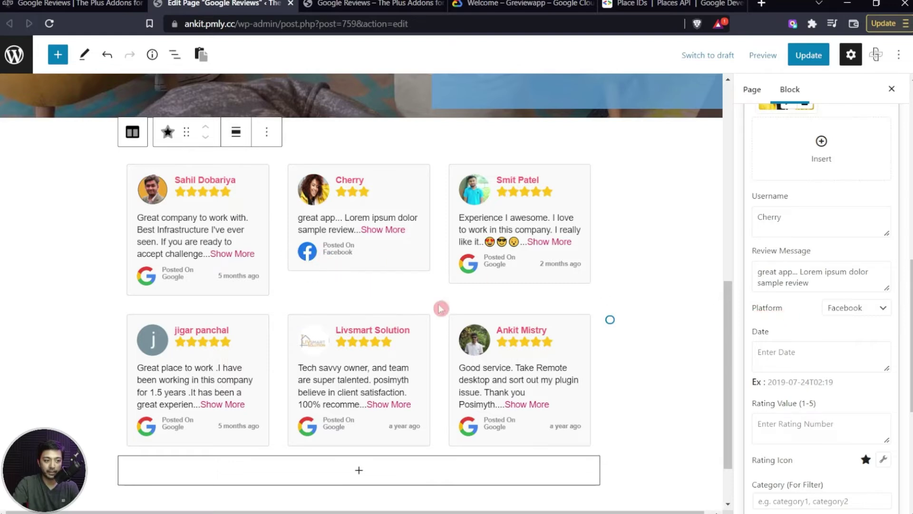
left_click(859, 309)
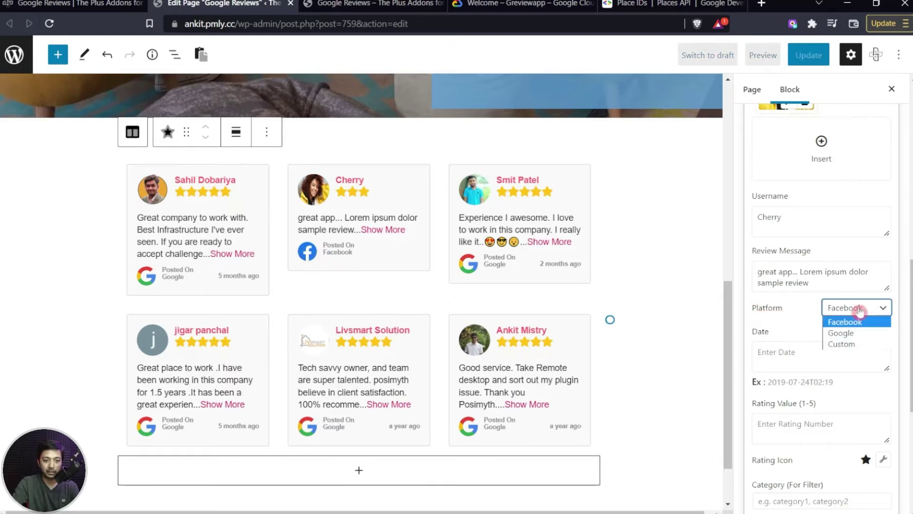
left_click(861, 344)
left_click(890, 338)
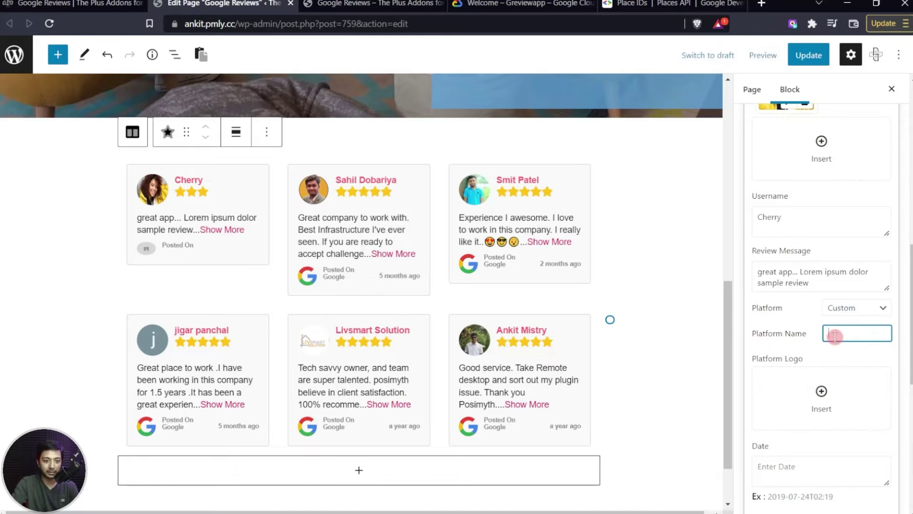
type("WhatsApp")
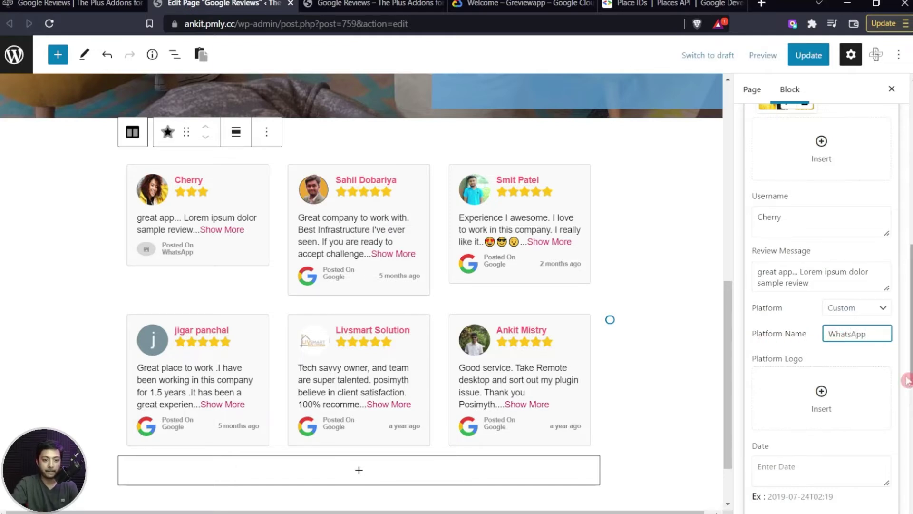
Step: Insert the flame-shaped site-logo.svg from the media library as the custom review's platform logo
left_click(822, 394)
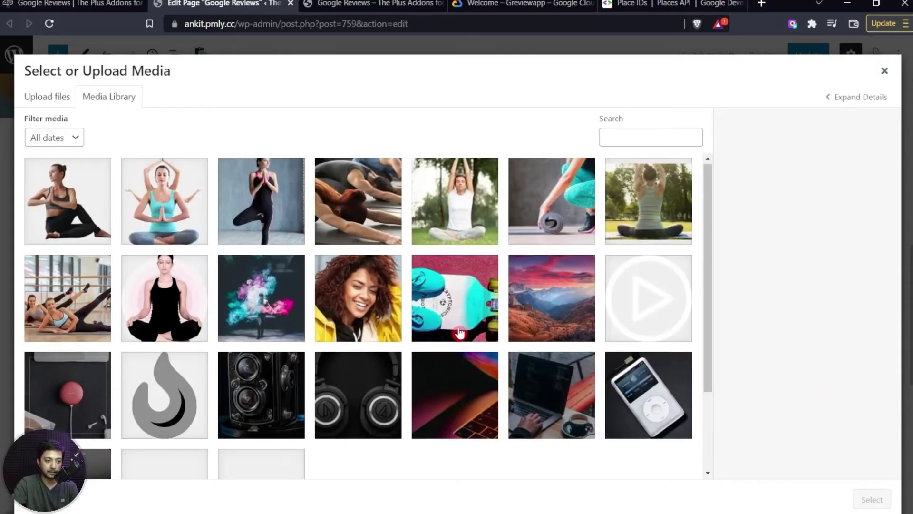
scroll(460, 333, "down", 2)
left_click(158, 333)
left_click(852, 495)
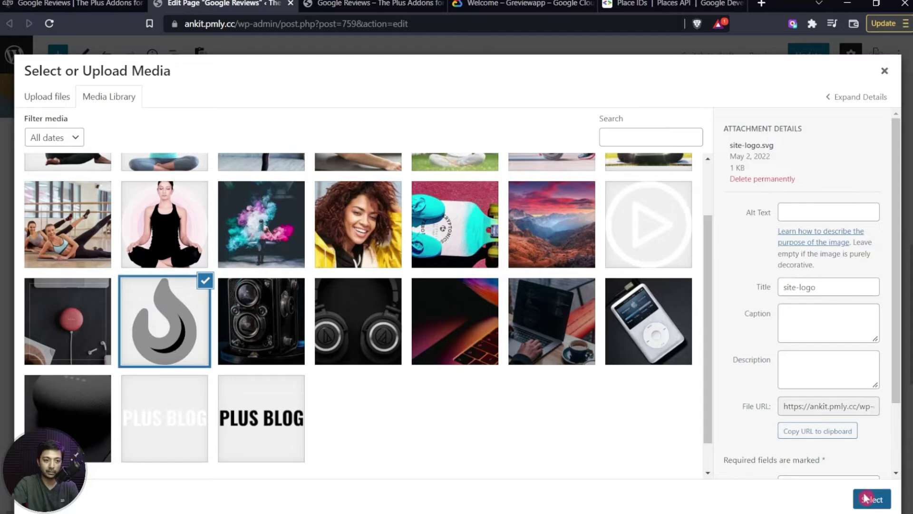
Step: Set the custom review's rating value to 4
scroll(836, 381, "down", 5)
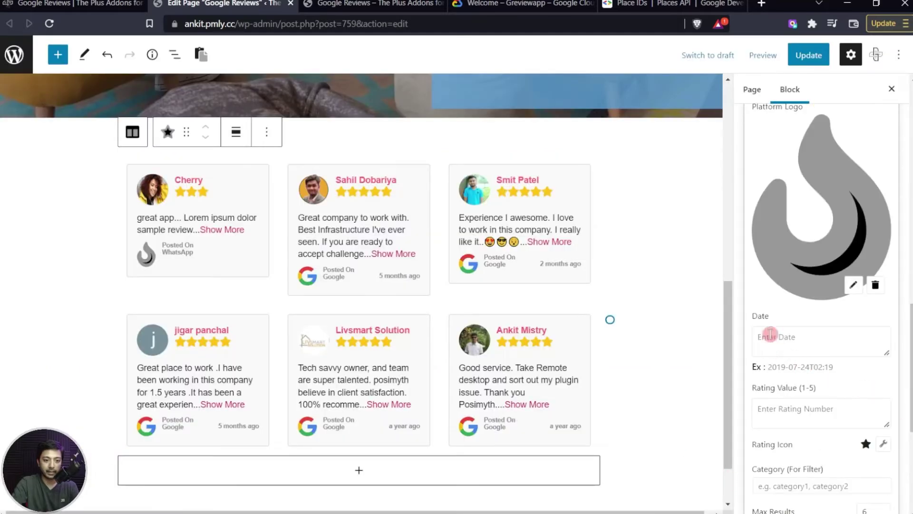
left_click(766, 407)
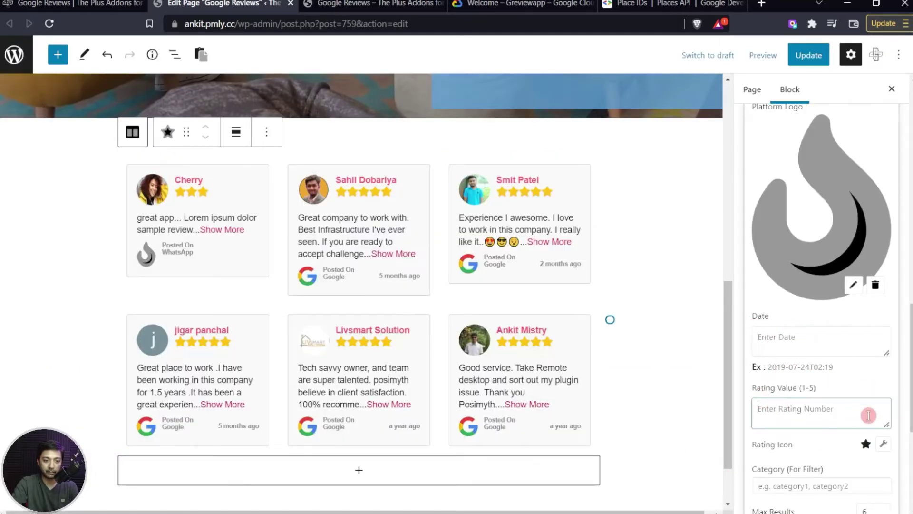
type("4")
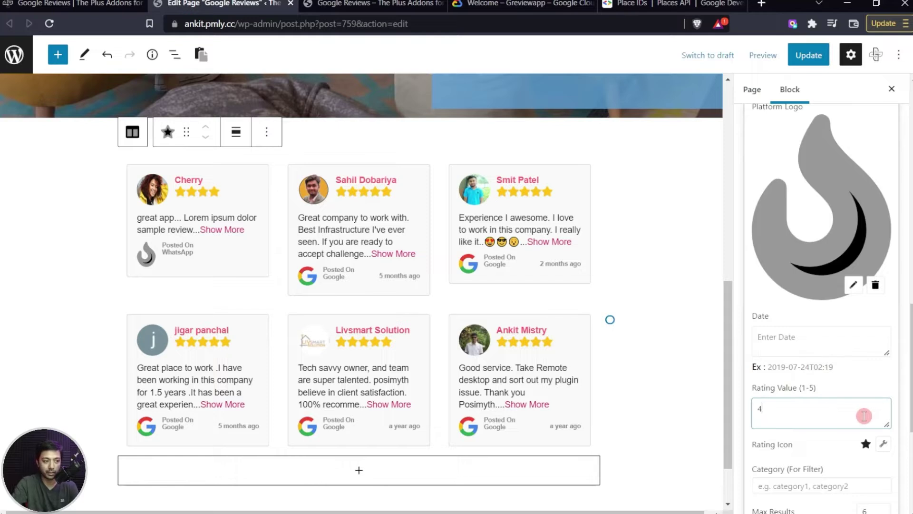
scroll(859, 417, "down", 3)
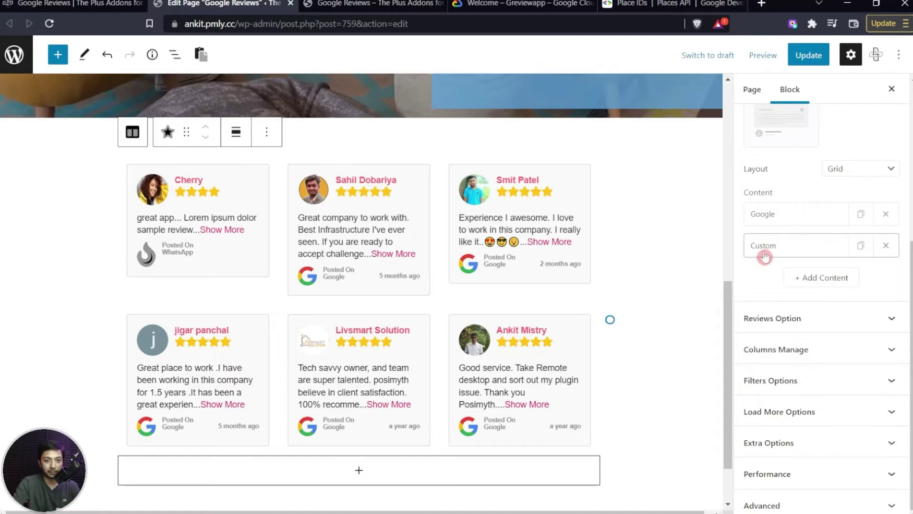
Step: Set the Google review source's filter category to Google
left_click(788, 225)
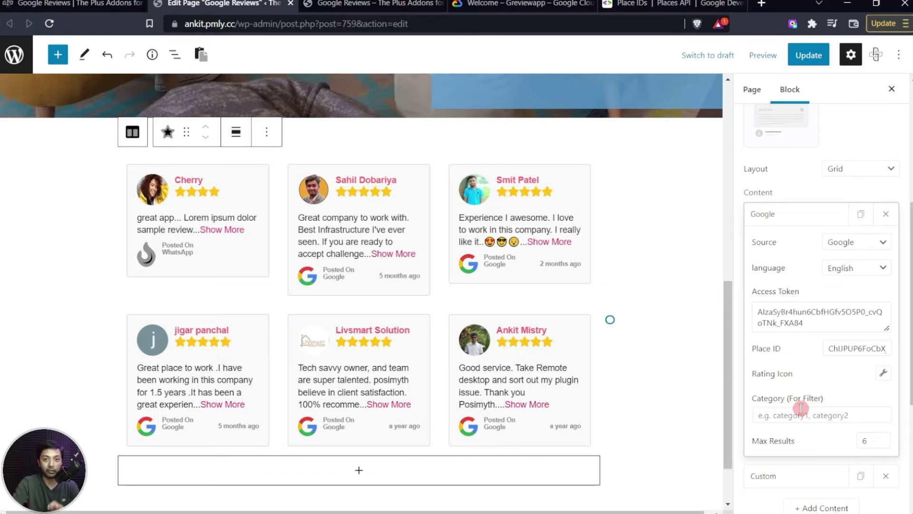
left_click(800, 413)
type("Google")
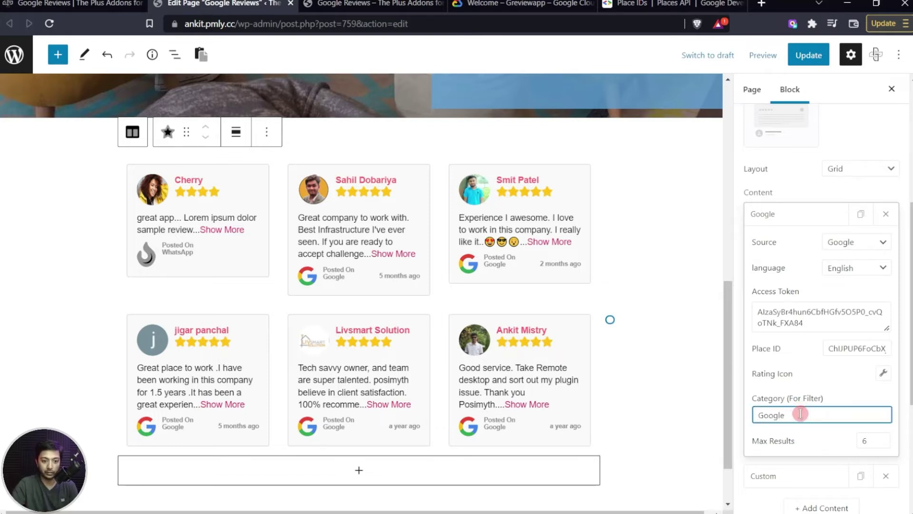
left_click(776, 214)
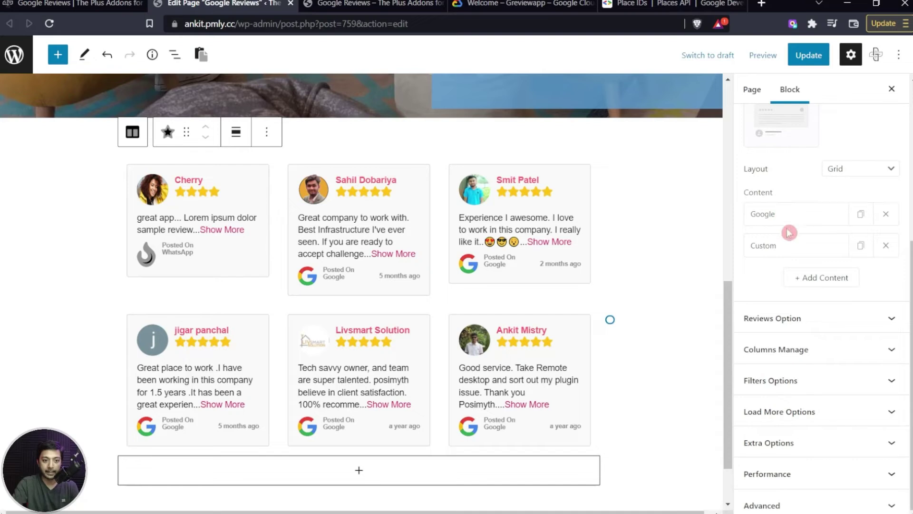
Step: Set the custom review's filter category to Custom
left_click(778, 248)
scroll(804, 295, "down", 7)
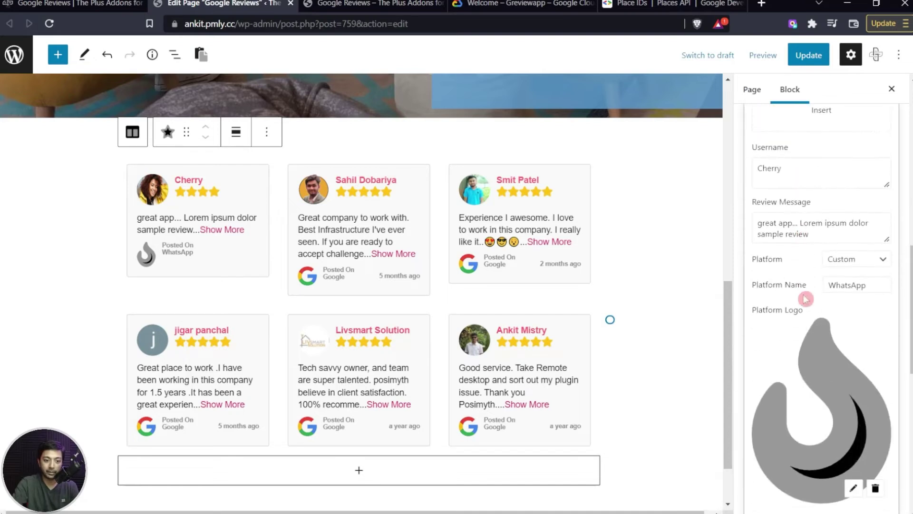
scroll(823, 336, "down", 5)
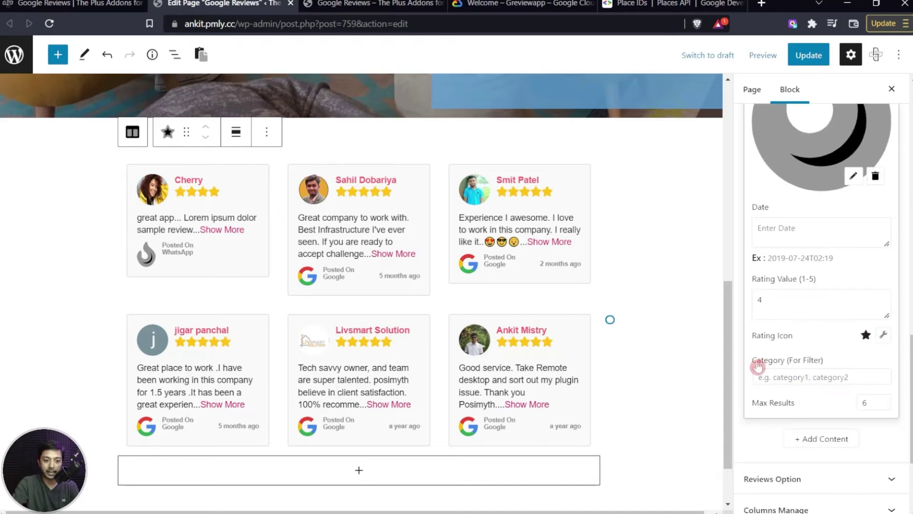
left_click(771, 374)
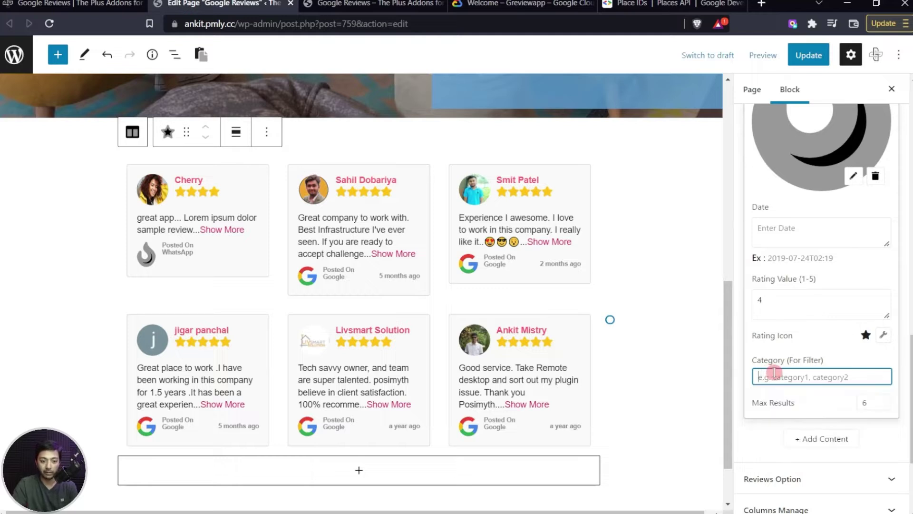
type("c")
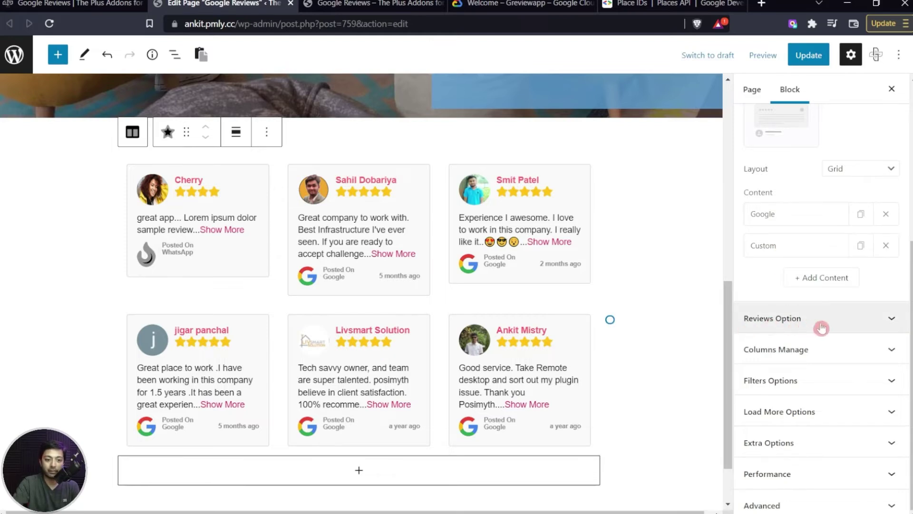
Step: In the block's review options, try 4 for Negative Review Stars and settle on 3
left_click(888, 320)
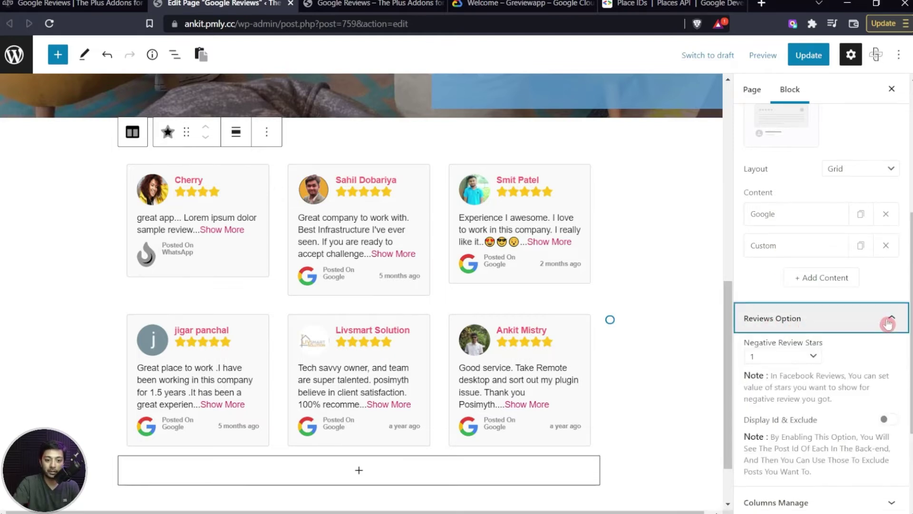
left_click(814, 360)
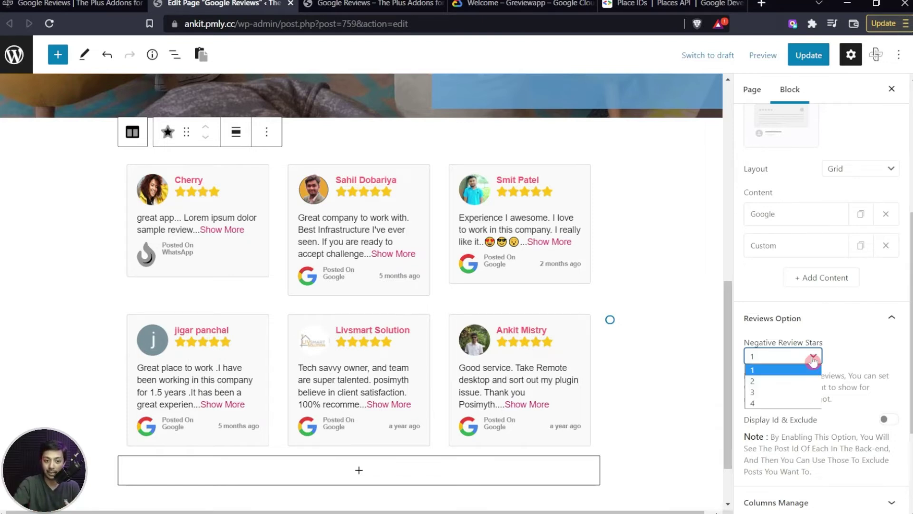
left_click(781, 402)
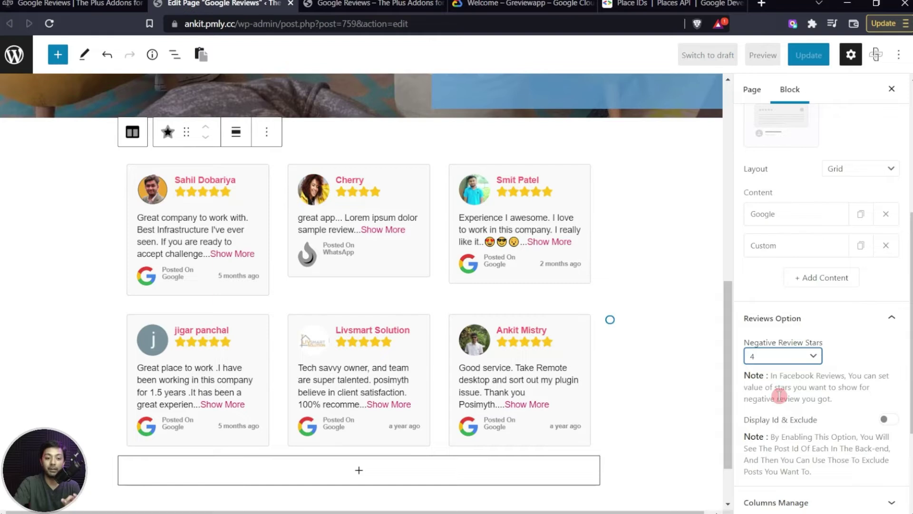
left_click(782, 361)
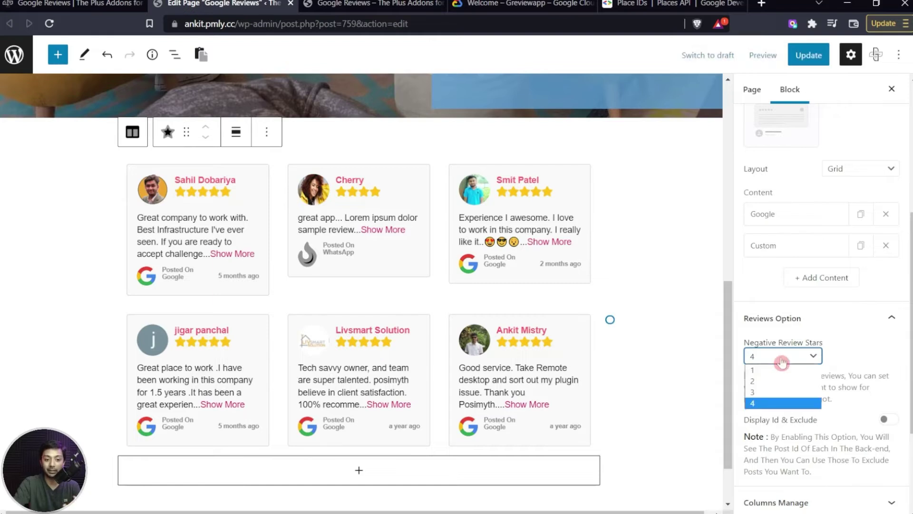
left_click(777, 393)
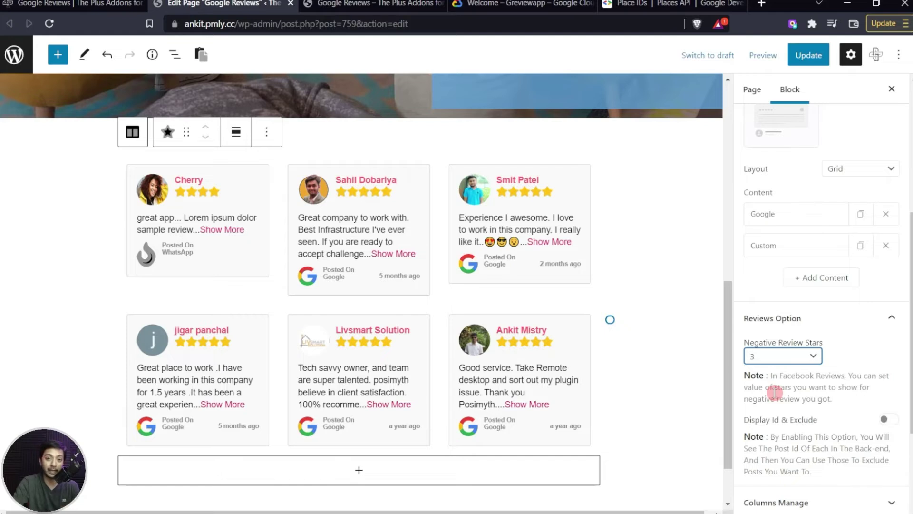
left_click(774, 393)
Step: Enable Display Id & Exclude and exclude the custom review using its copied post ID
scroll(774, 392, "down", 3)
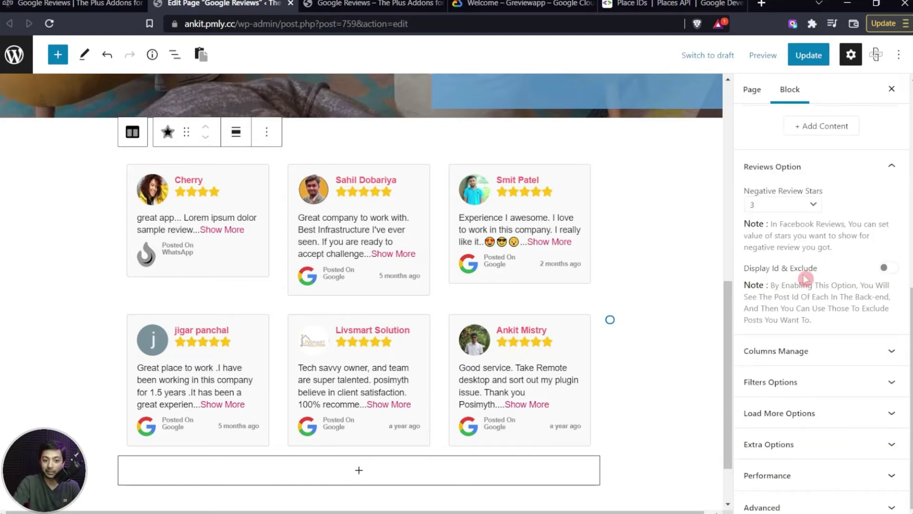
left_click(887, 268)
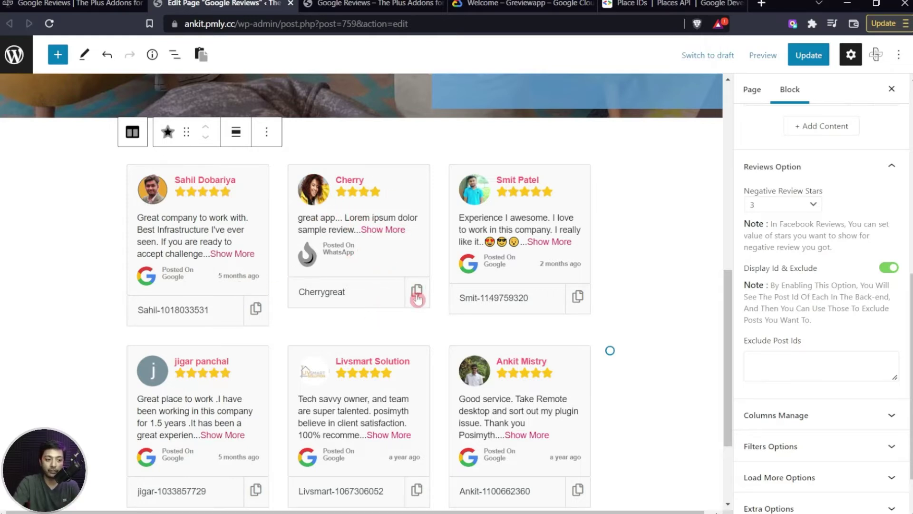
left_click(417, 295)
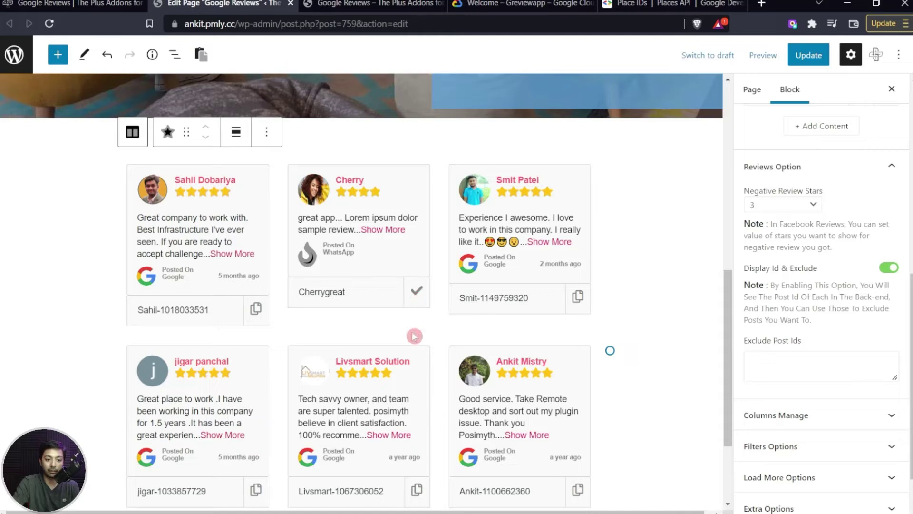
left_click(803, 359)
key("ctrl+v")
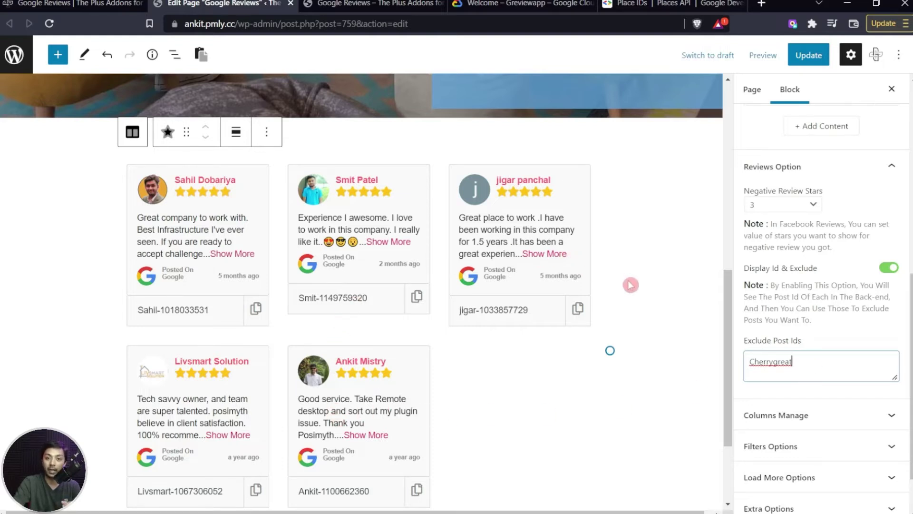
Step: Clear the excluded post ID and disable Display Id & Exclude
left_click(813, 375)
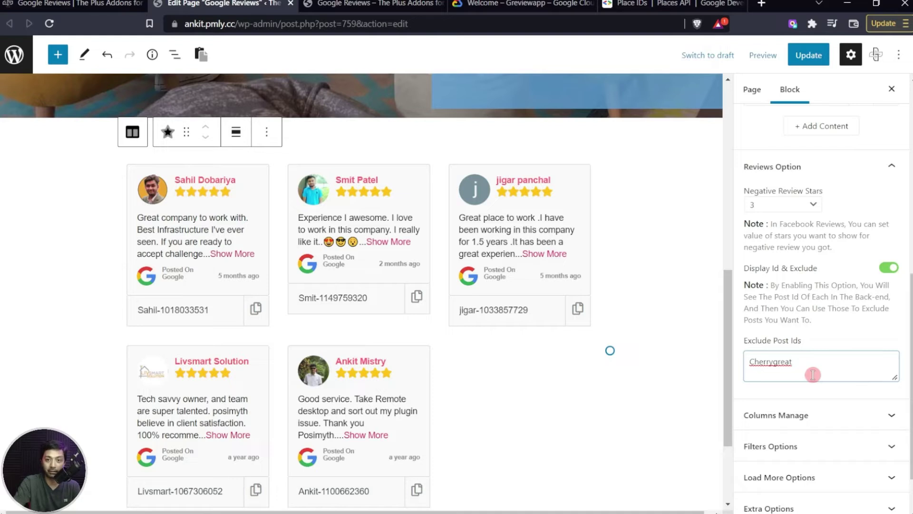
key("ctrl+a")
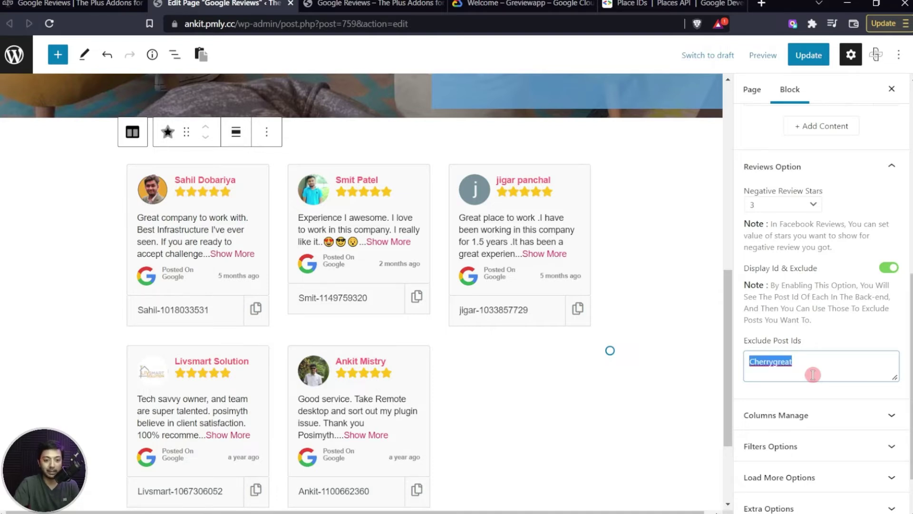
key("BackSpace")
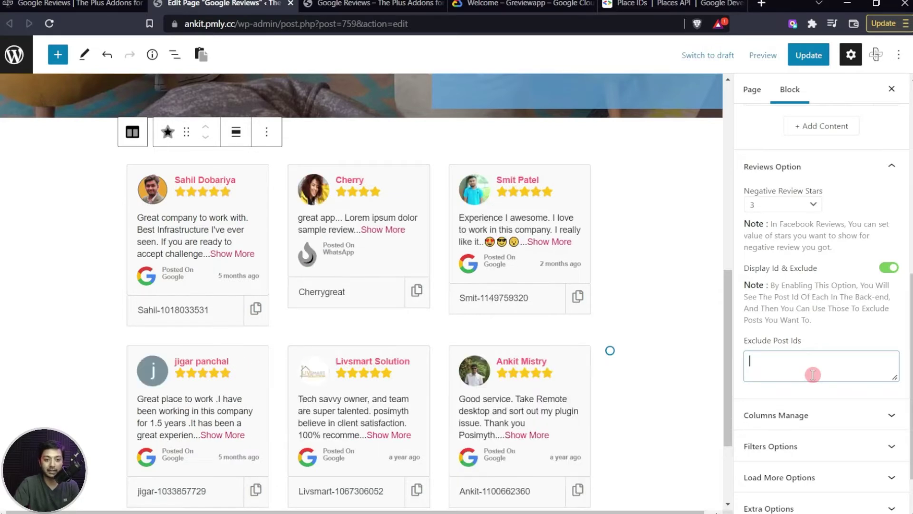
left_click(889, 268)
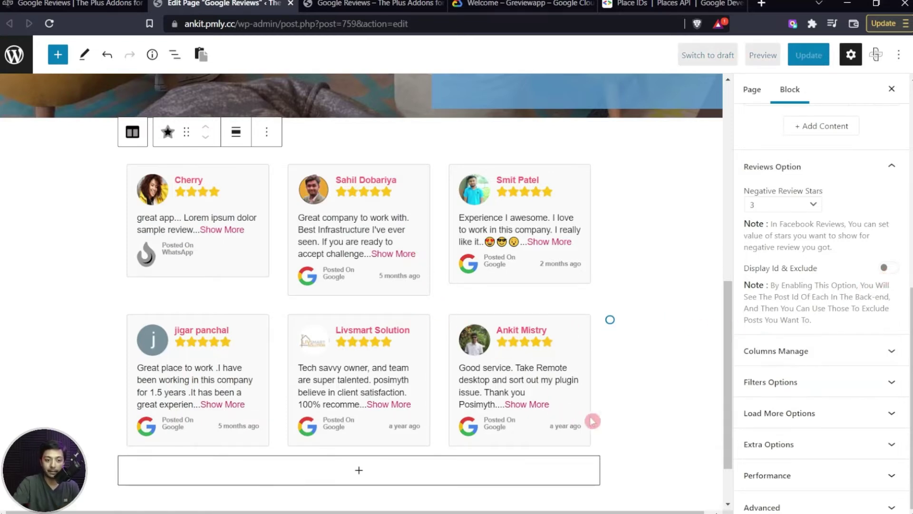
Step: Keep the reviews grid at Column 3 and set its column gap to 5 px on all four sides
left_click(893, 351)
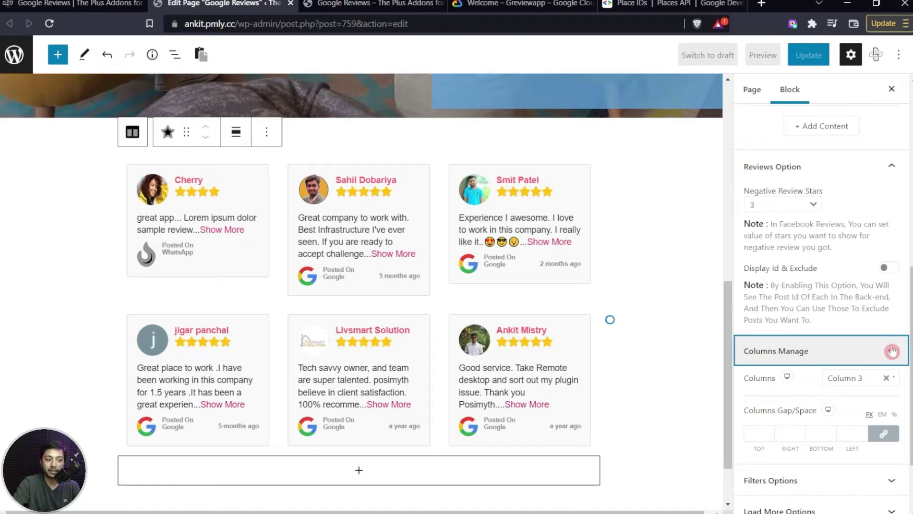
left_click(865, 379)
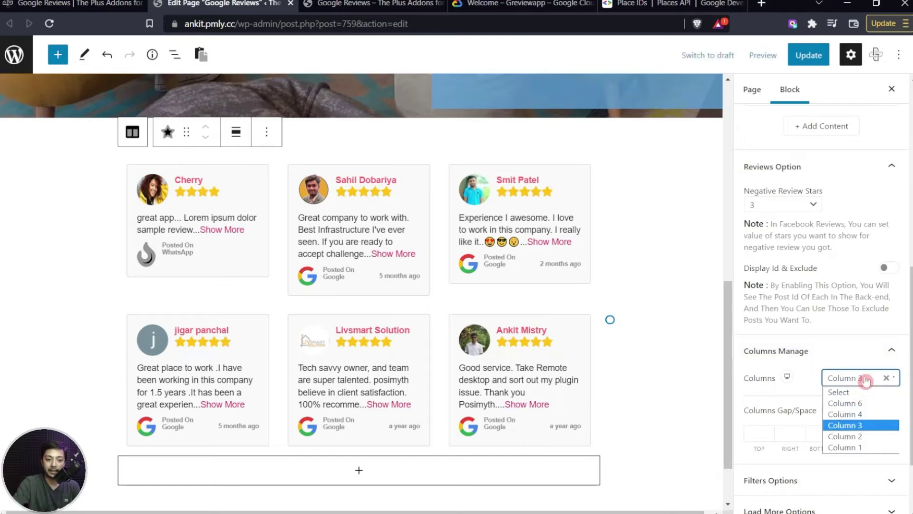
left_click(868, 425)
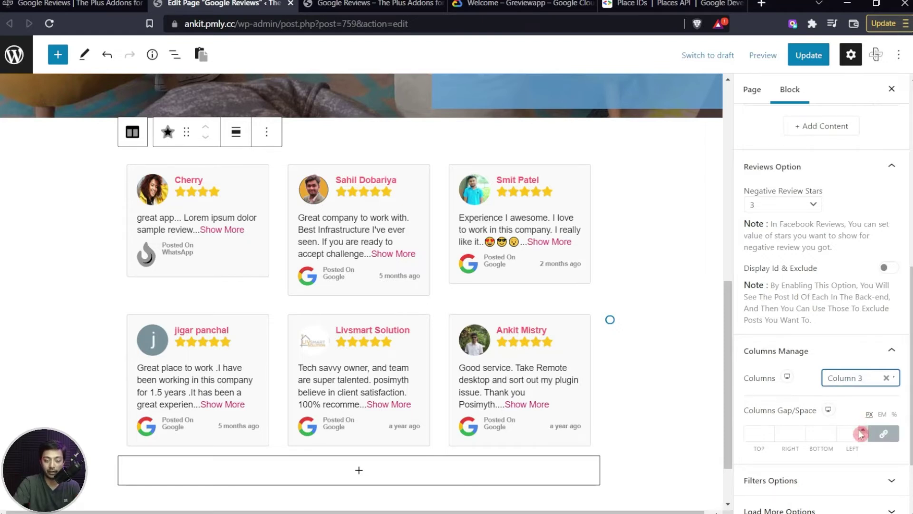
left_click(769, 431)
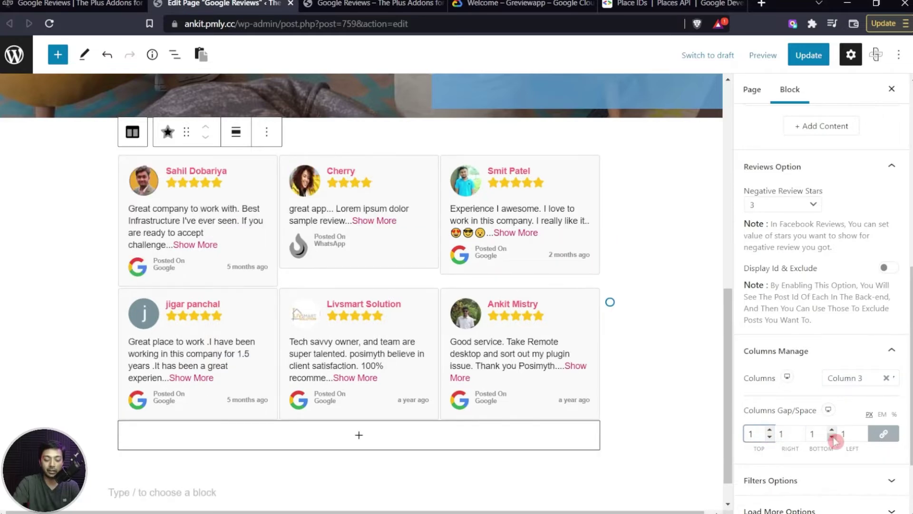
type("0")
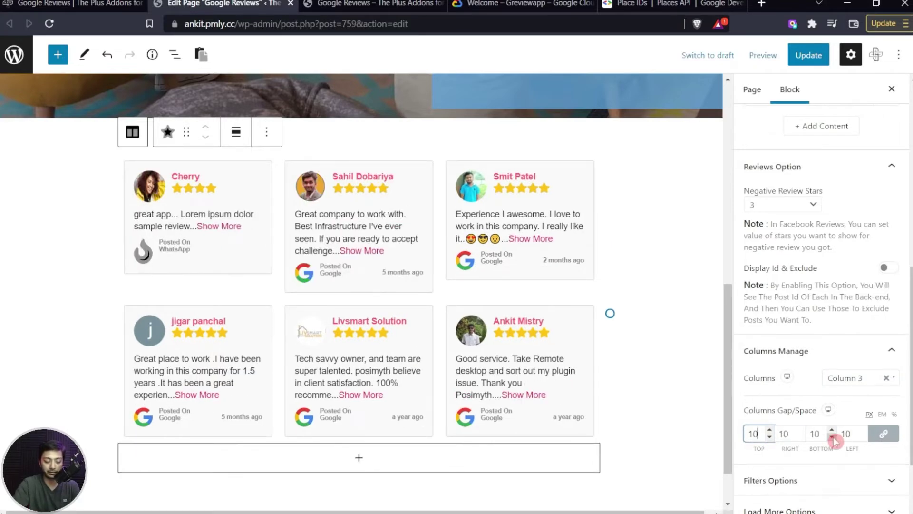
key("BackSpace")
key("BackSpace")
type("5")
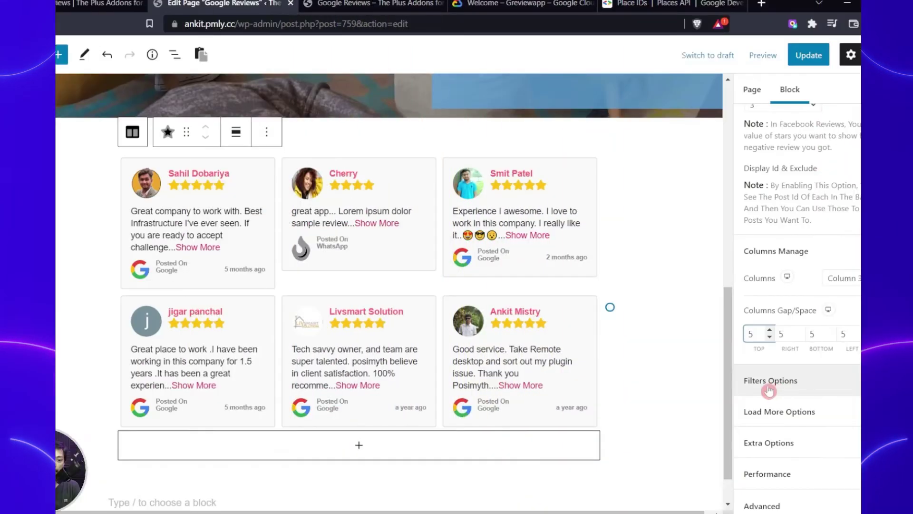
Step: Enable the category-wise filter for the reviews, try its Custom category, and update the page
left_click(875, 380)
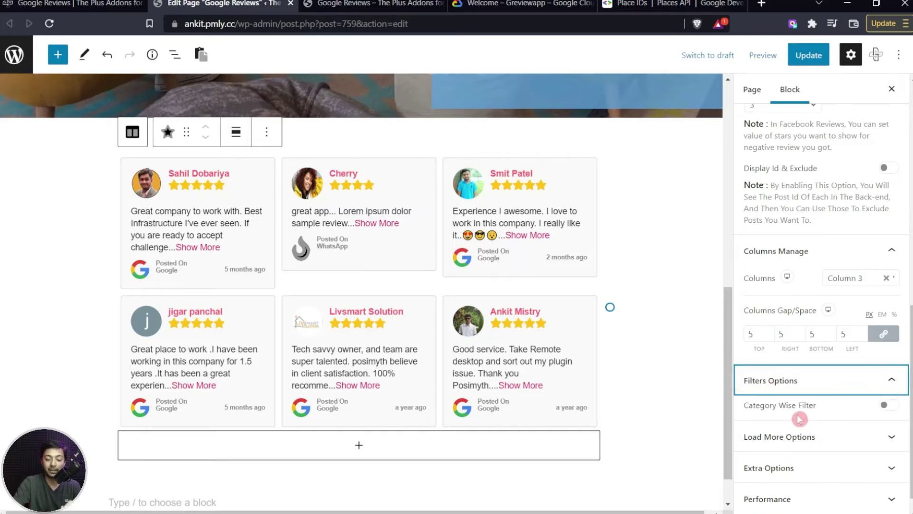
left_click(891, 410)
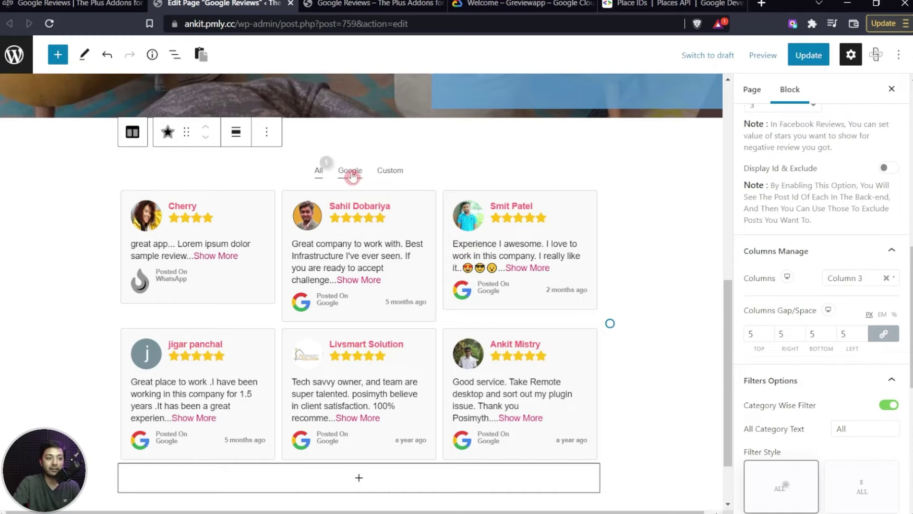
left_click(394, 177)
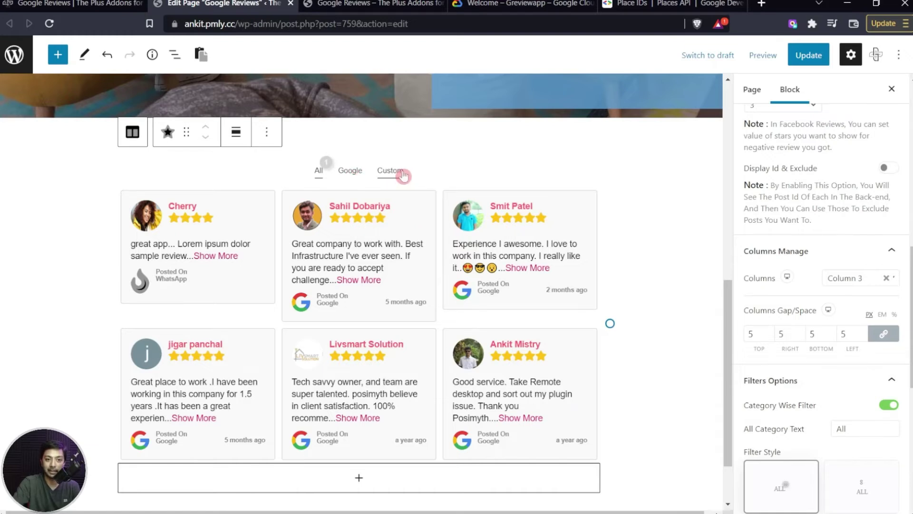
left_click(795, 55)
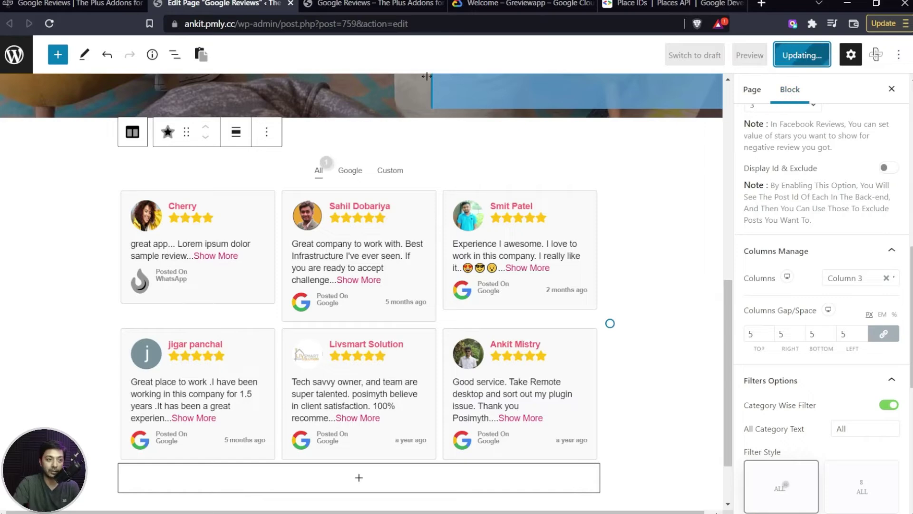
Step: Switch to the published Google Reviews page and filter the reviews by Google and by Custom
key("ctrl+Tab")
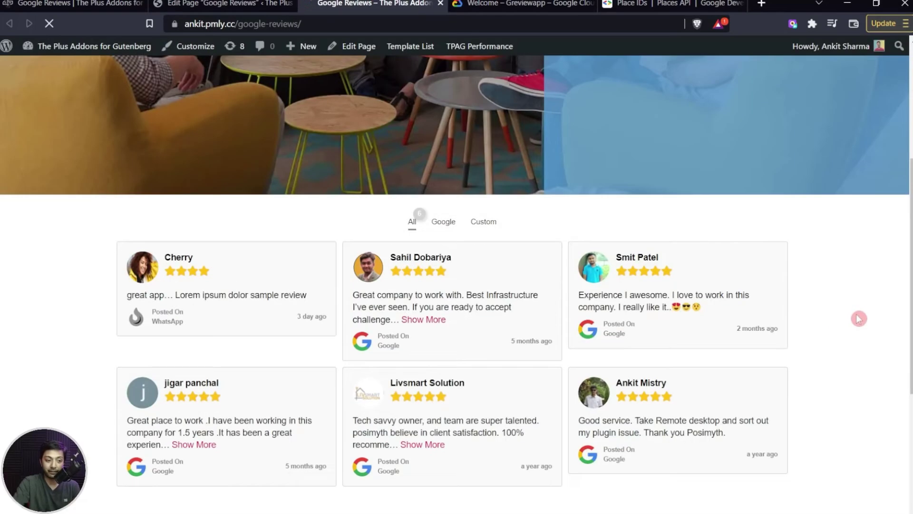
scroll(439, 235, "down", 2)
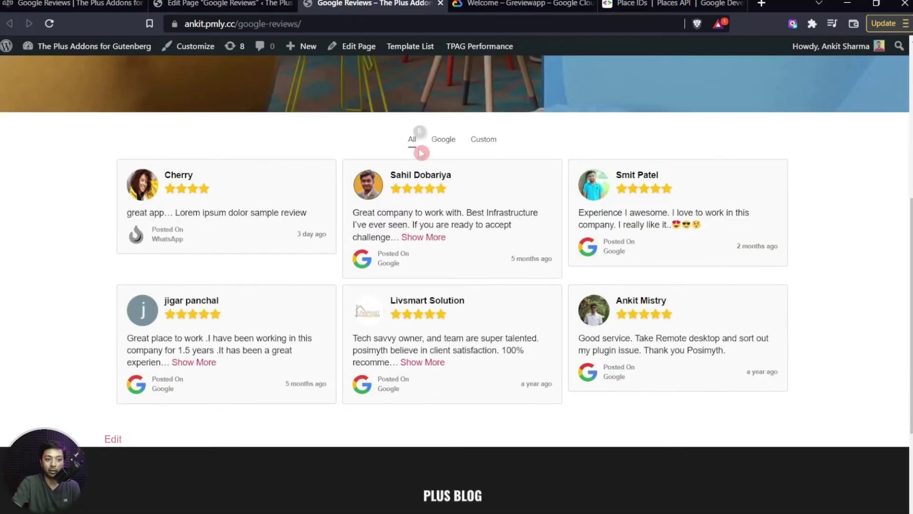
left_click(449, 143)
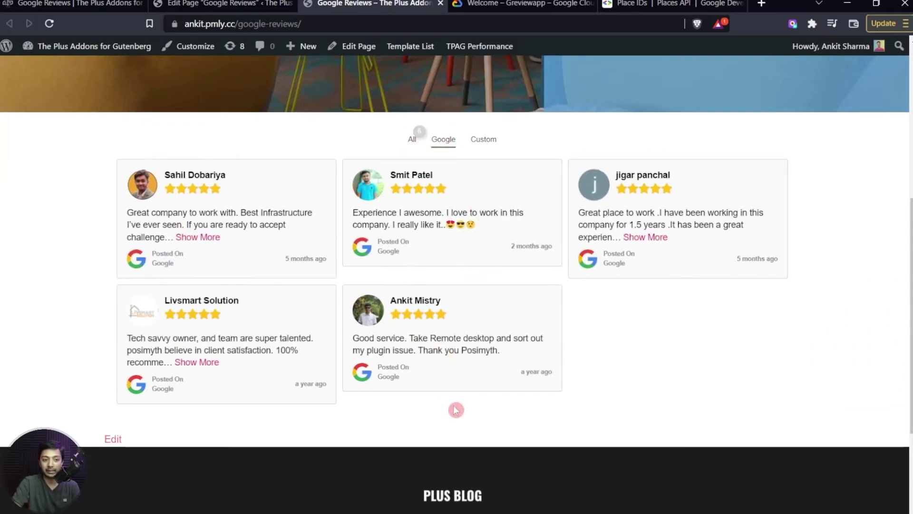
left_click(496, 142)
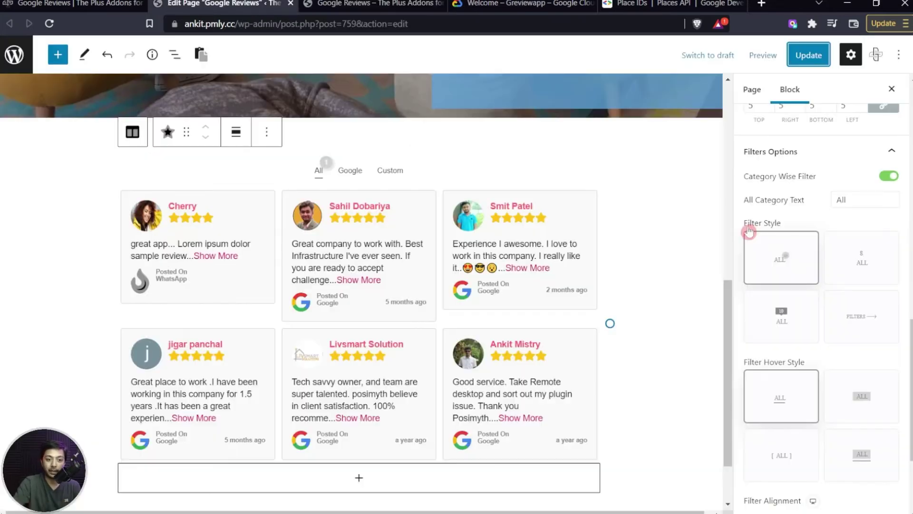
Step: Try the alternative category filter styles and choose the one with the count in a bubble above the label
left_click(859, 267)
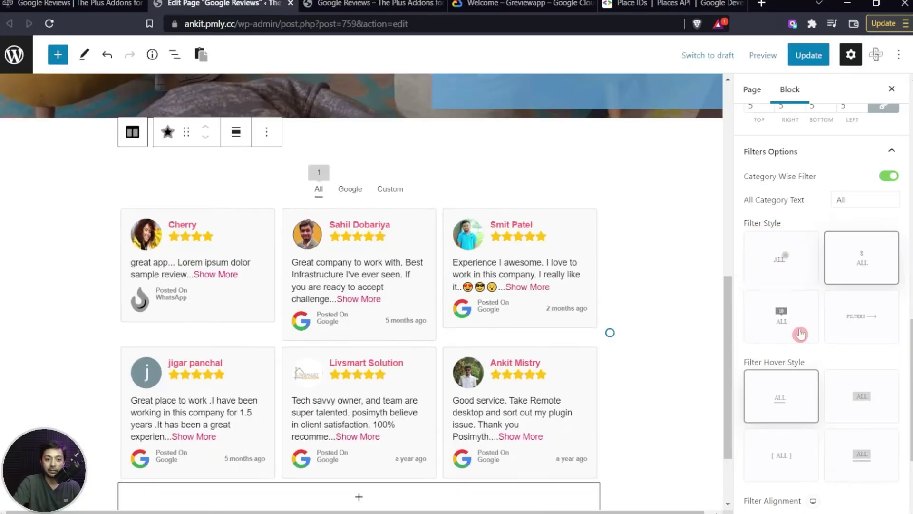
left_click(800, 334)
left_click(863, 317)
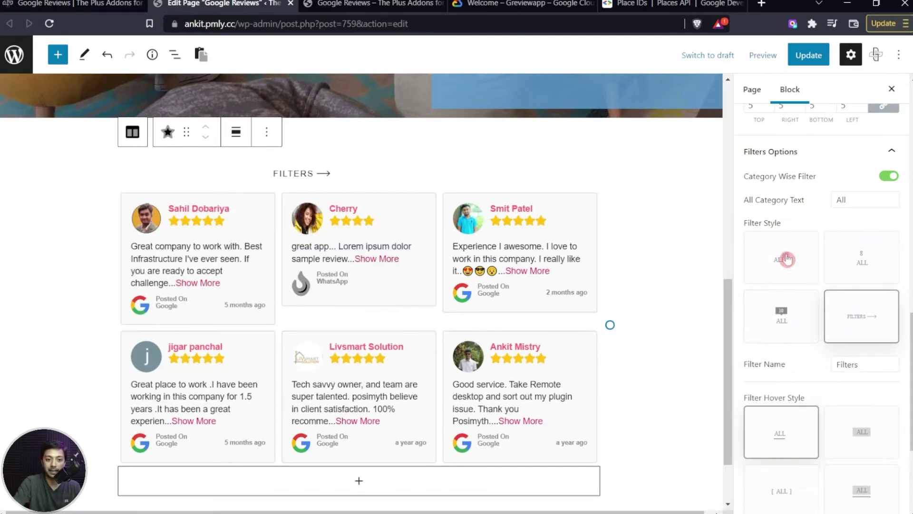
left_click(782, 316)
Step: Try the filled-background filter hover style and restore the underlined one
scroll(870, 310, "down", 3)
left_click(863, 247)
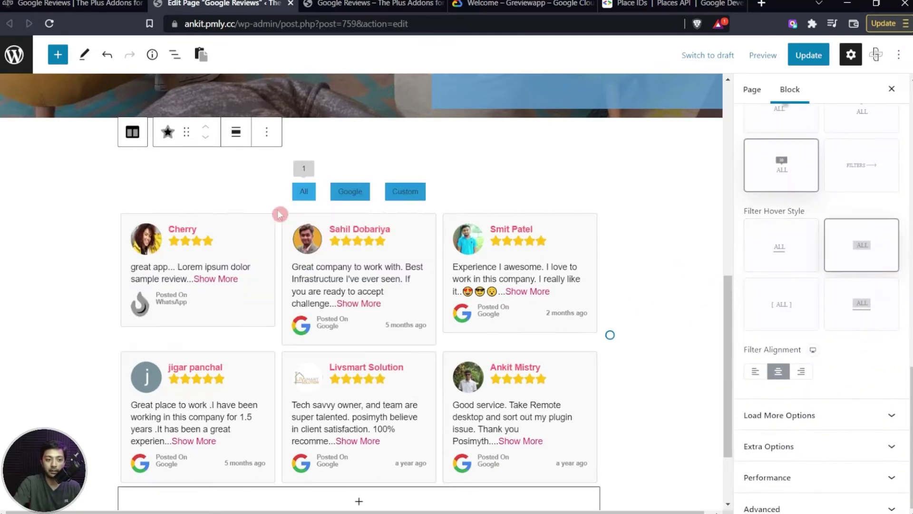
left_click(780, 245)
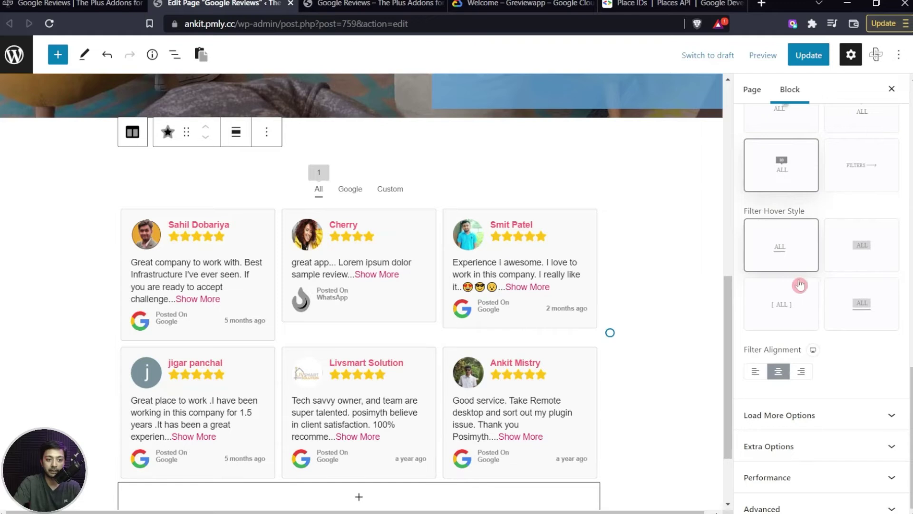
Step: Try the left and center filter alignments and align the category filters to the right
left_click(755, 375)
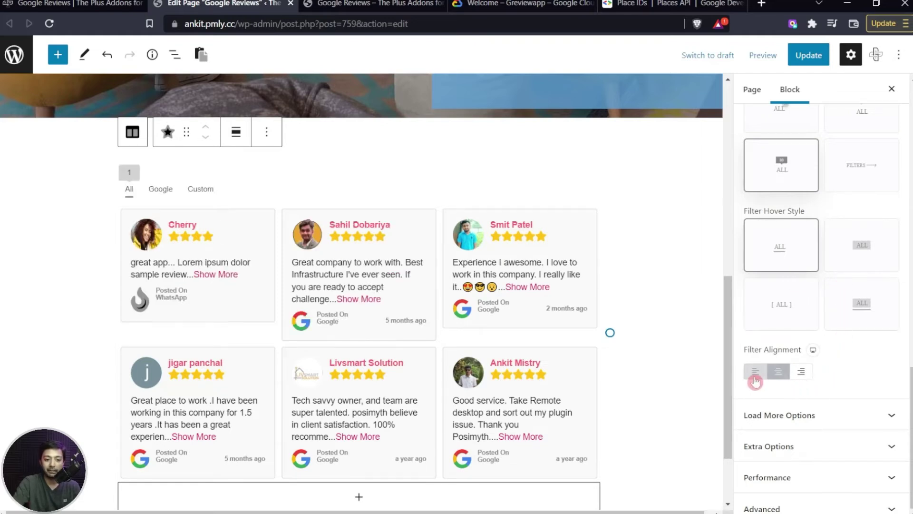
left_click(779, 372)
left_click(804, 372)
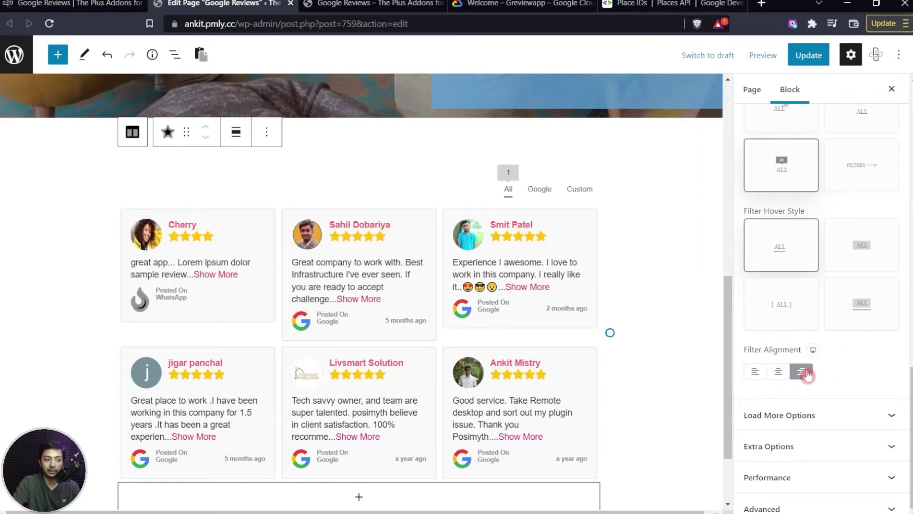
Step: Try Load More as the More Post Loading option and change it to Lazy Load
left_click(884, 414)
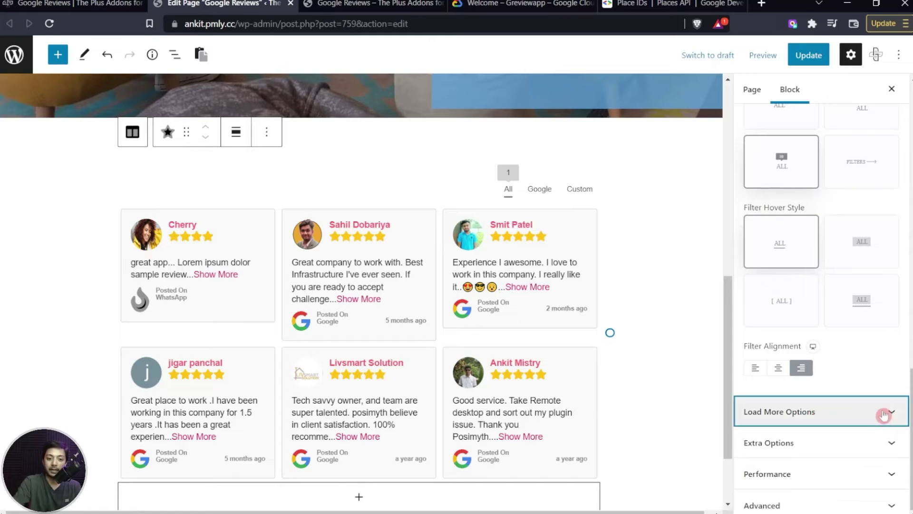
left_click(852, 409)
left_click(842, 432)
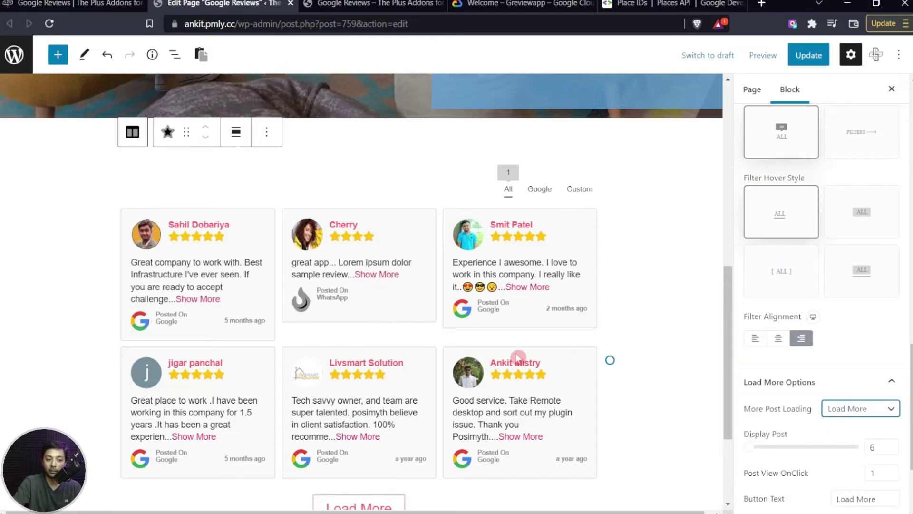
scroll(517, 357, "down", 3)
left_click(874, 410)
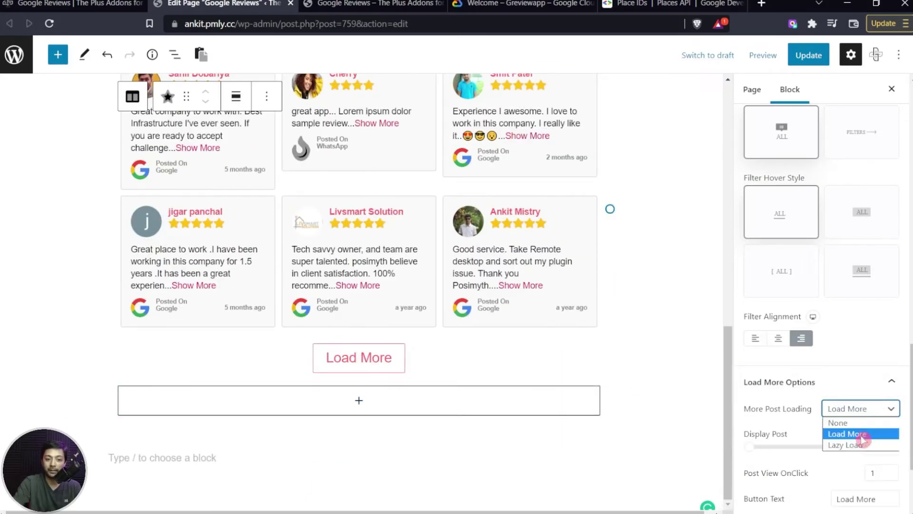
left_click(860, 444)
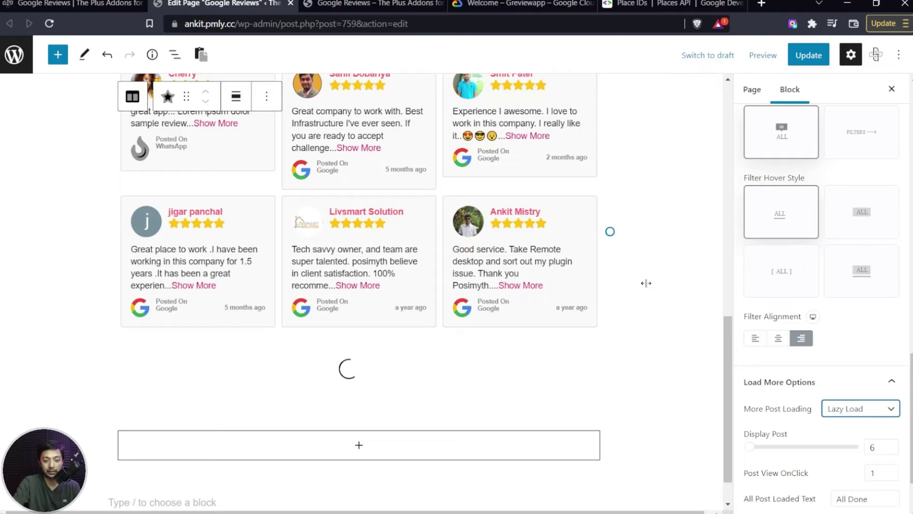
Step: Switch More Post Loading back to Load More and return it to Lazy Load
scroll(846, 304, "down", 2)
left_click(852, 319)
left_click(856, 342)
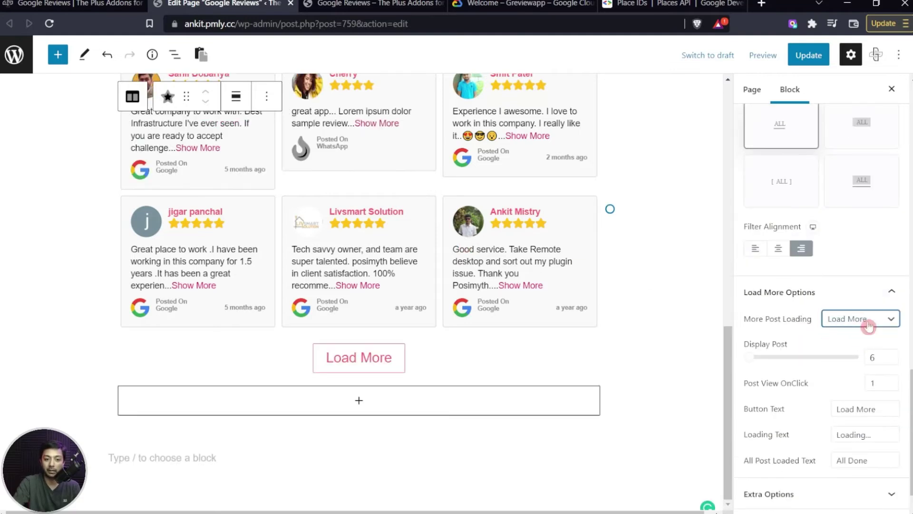
left_click(865, 319)
left_click(863, 356)
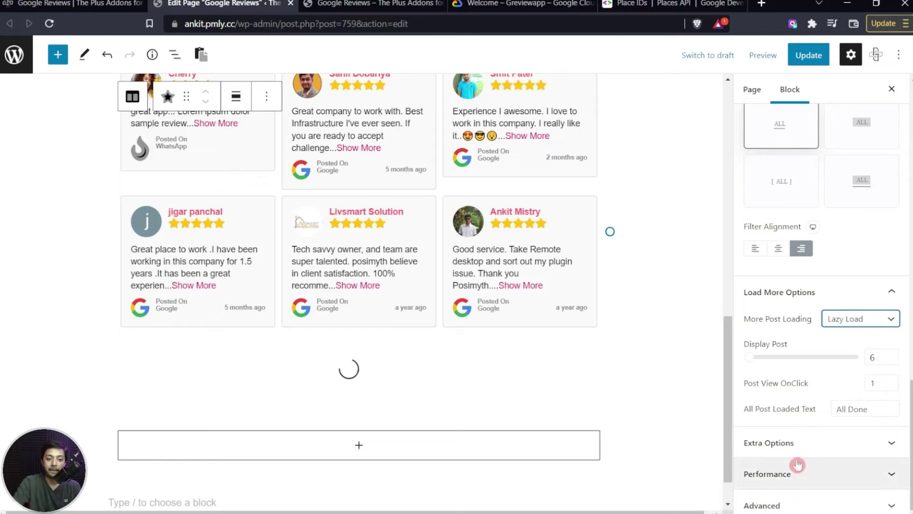
Step: Set the reviews' Refresh Time to 1 day in the Extra Options
left_click(833, 441)
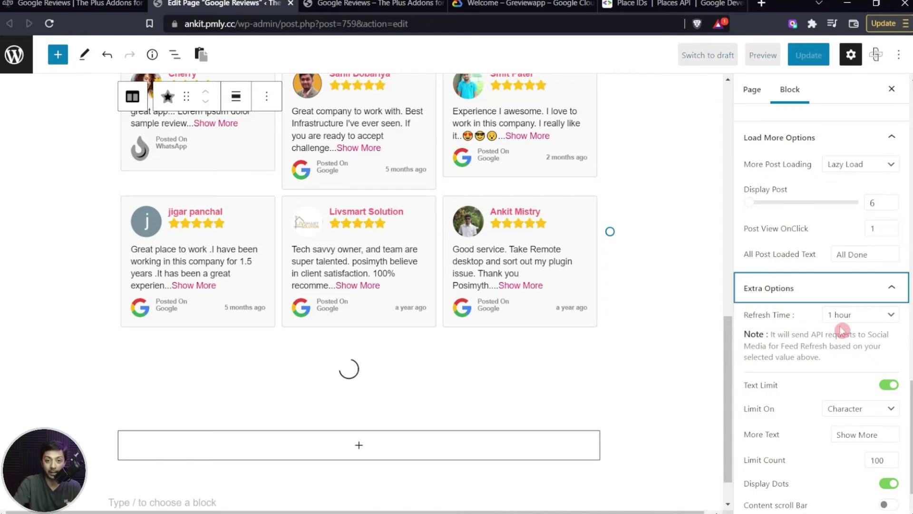
left_click(871, 315)
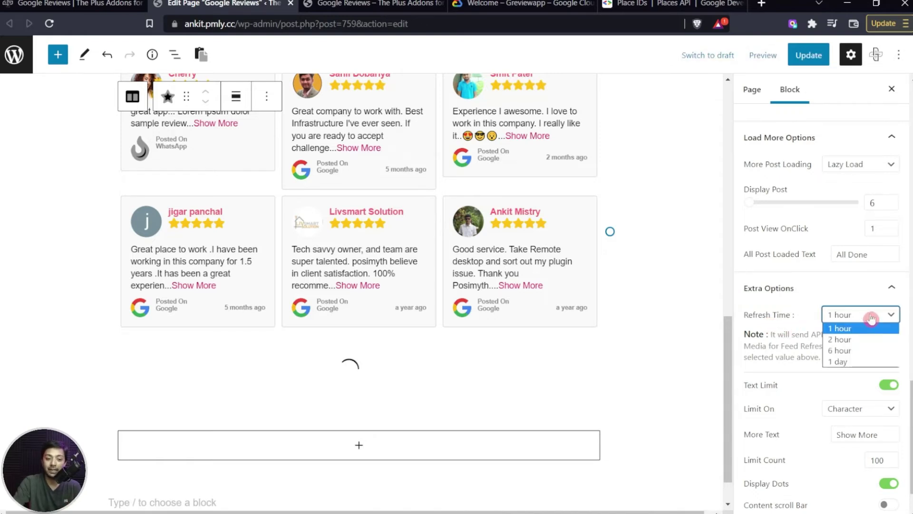
left_click(860, 362)
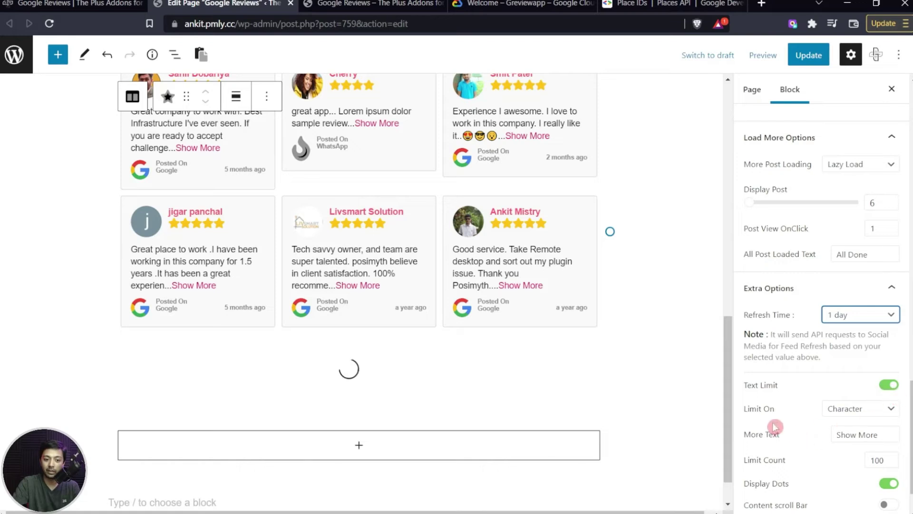
Step: Limit the review text by Word instead of Character, with a Limit Count of 5
left_click(847, 410)
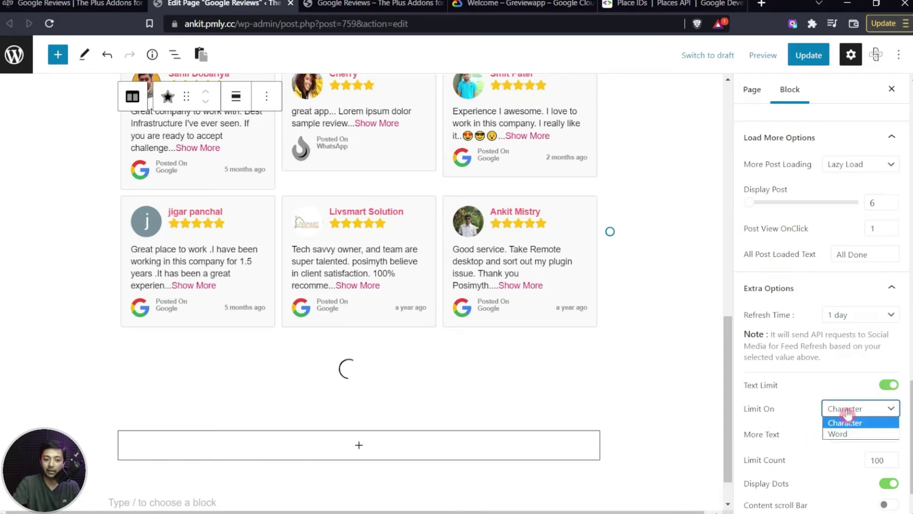
left_click(849, 433)
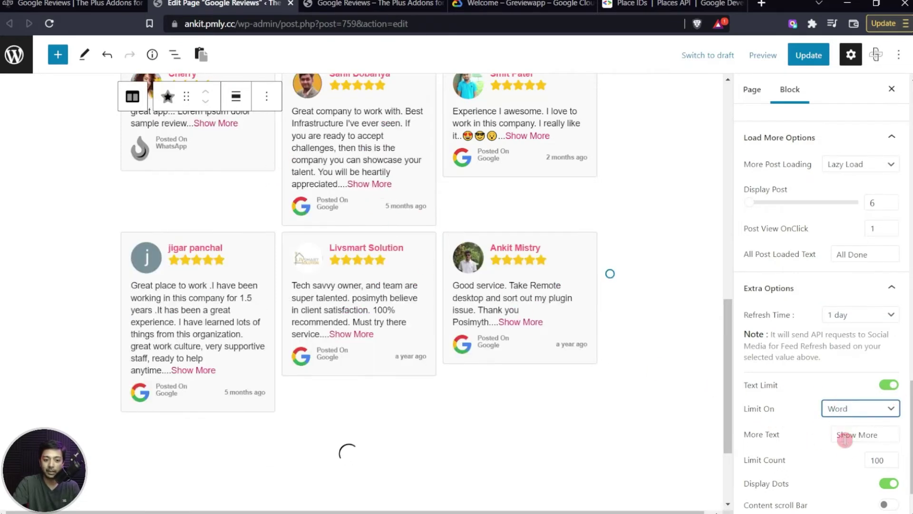
scroll(852, 419, "down", 2)
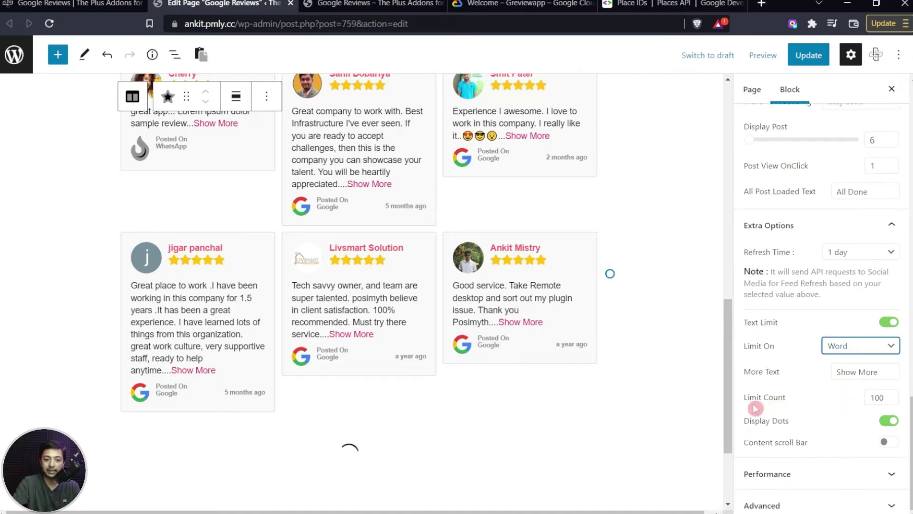
left_click(888, 395)
scroll(875, 397, "up", 2)
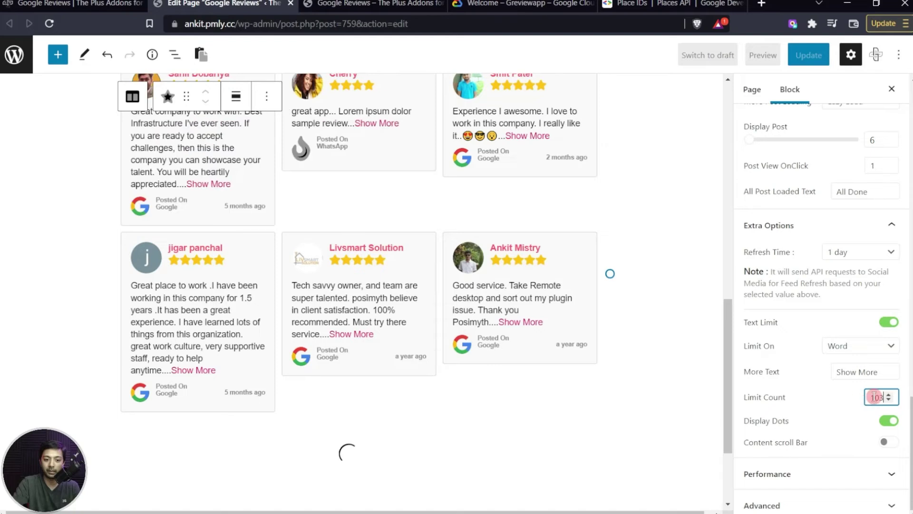
type("5")
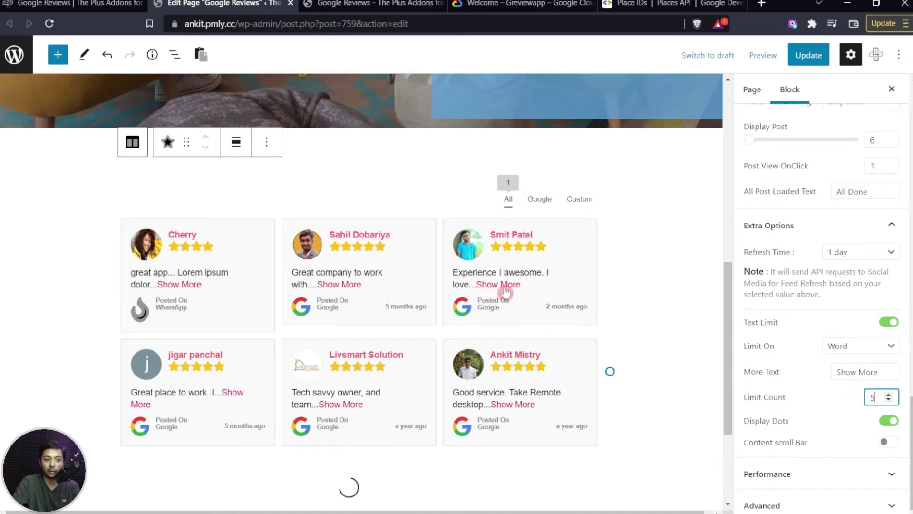
Step: Change the More Text label of the shortened reviews to "More"
left_click(841, 371)
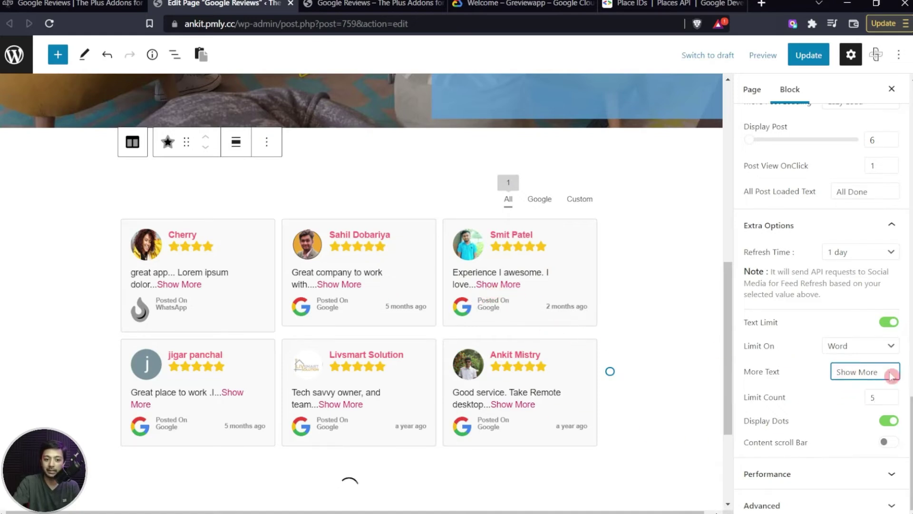
triple_click(840, 372)
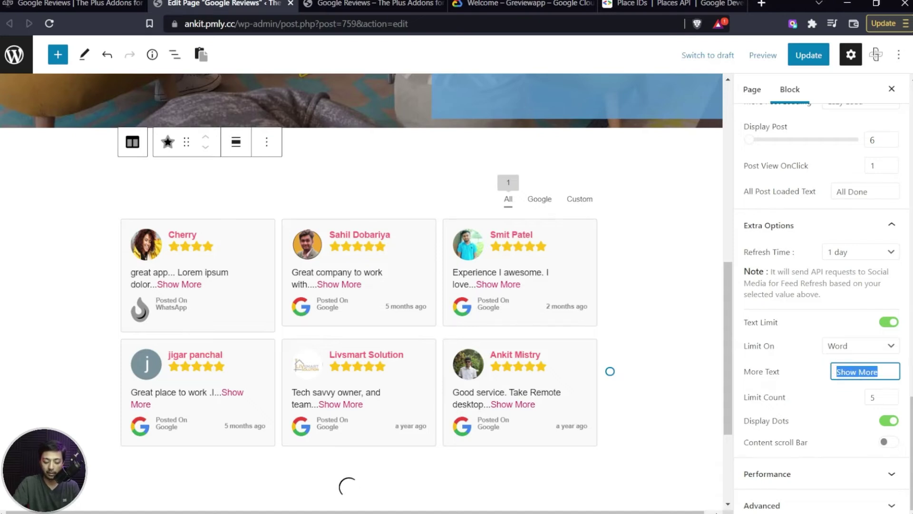
type("More")
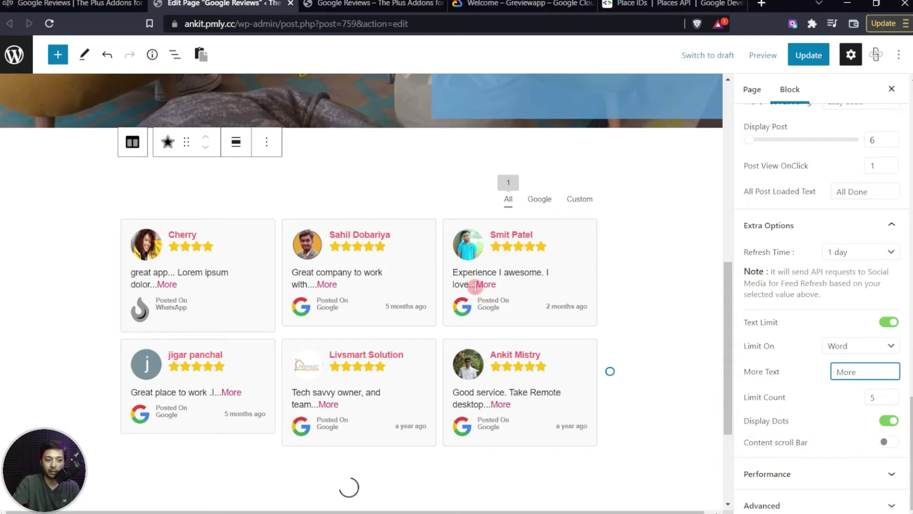
Step: Turn Display Dots off and back on, and enable the Content scroll Bar
left_click(888, 420)
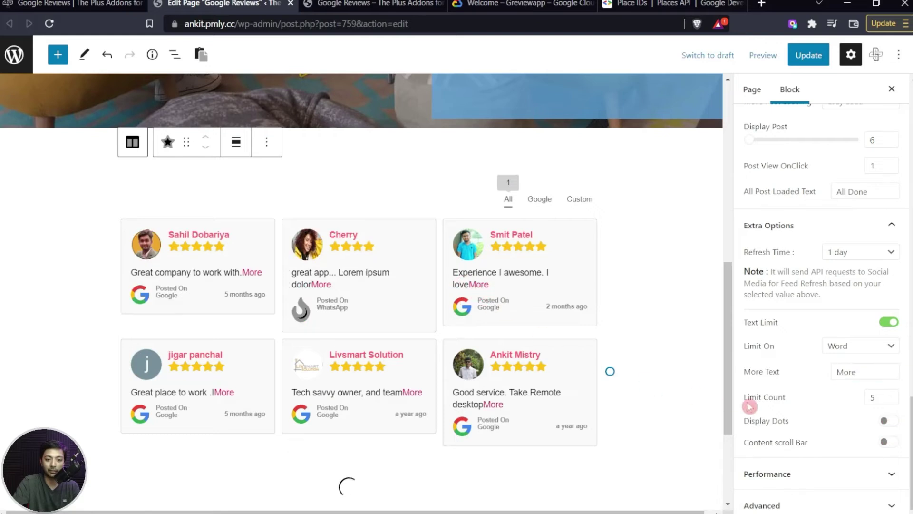
left_click(888, 422)
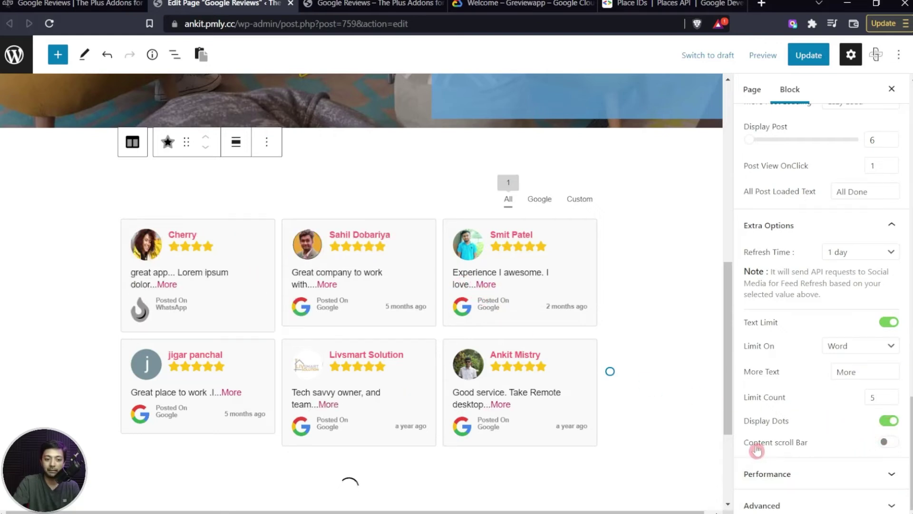
left_click(893, 445)
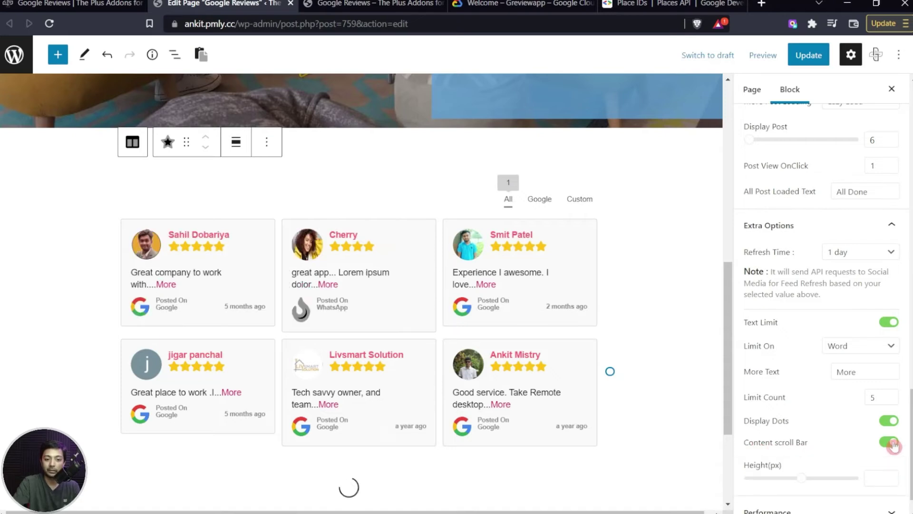
Step: Disable Text Limit to preview the full review texts and enable it again
left_click(888, 322)
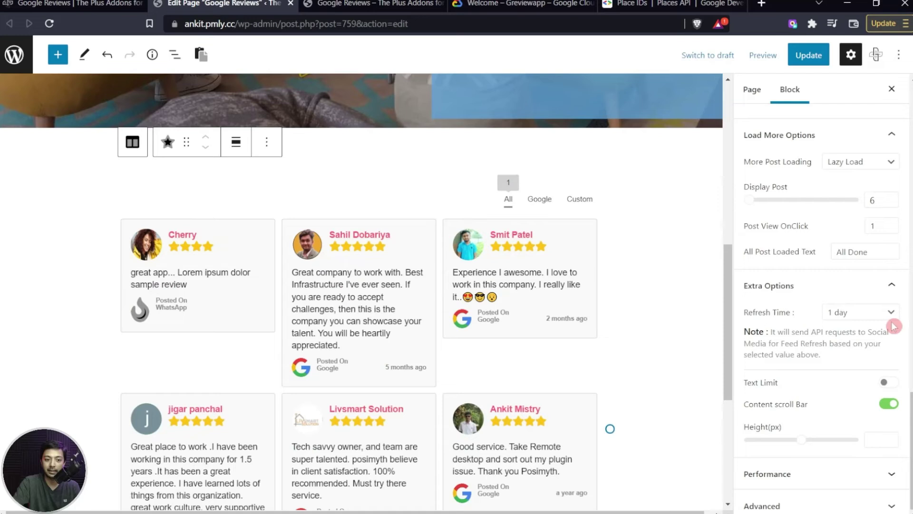
left_click(889, 382)
scroll(761, 385, "down", 1)
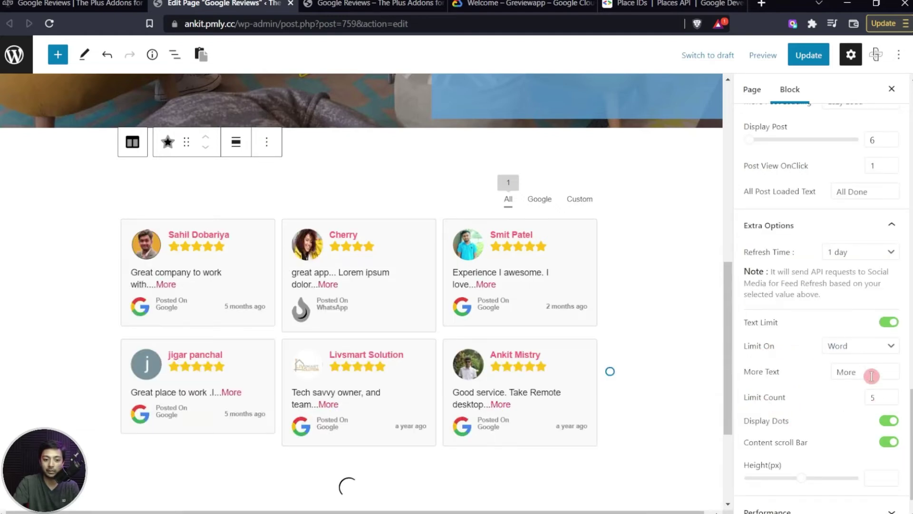
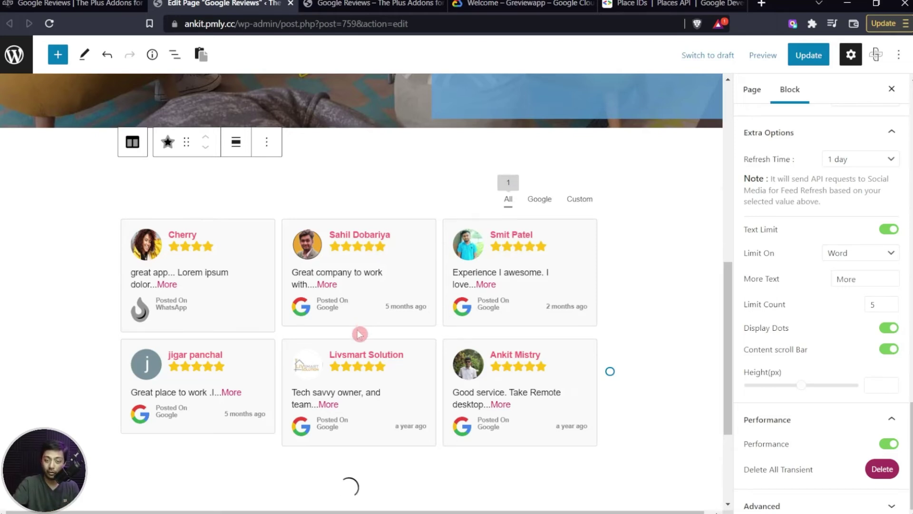
Step: Disable and re-enable the Performance option, deleting all transients in between
left_click(890, 444)
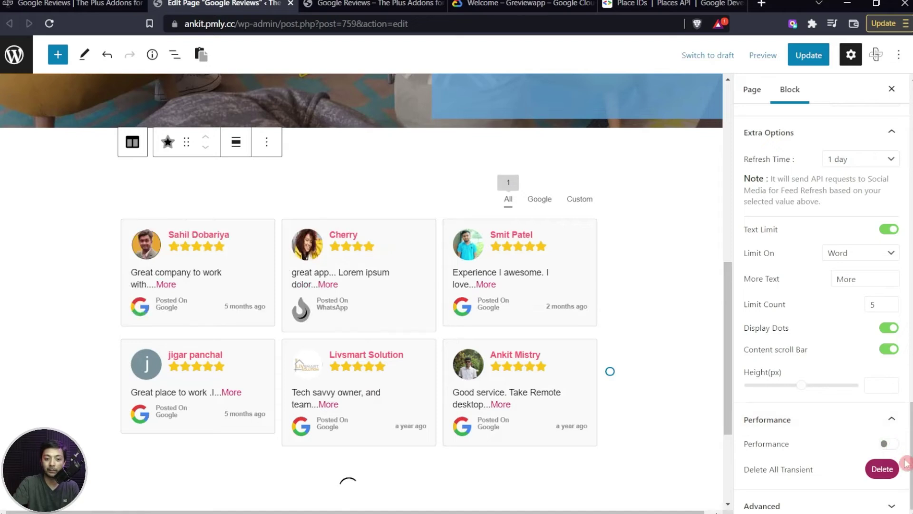
left_click(886, 469)
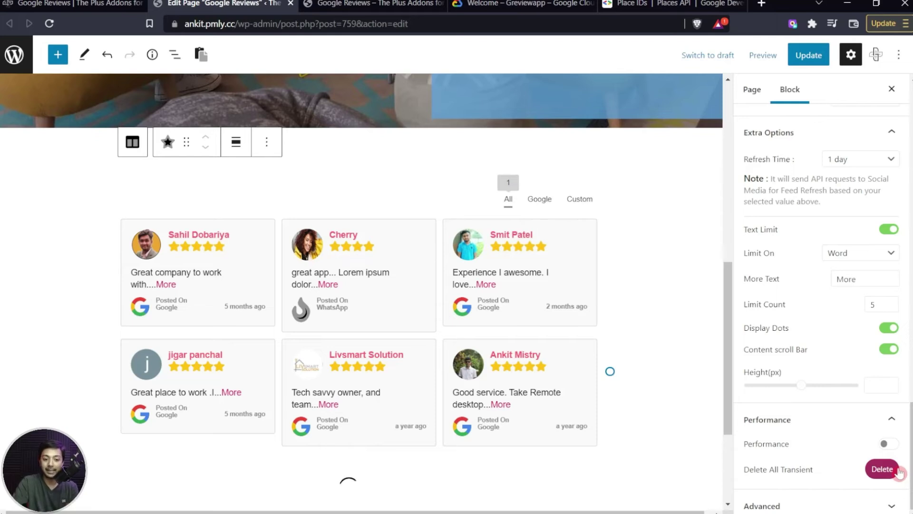
left_click(887, 444)
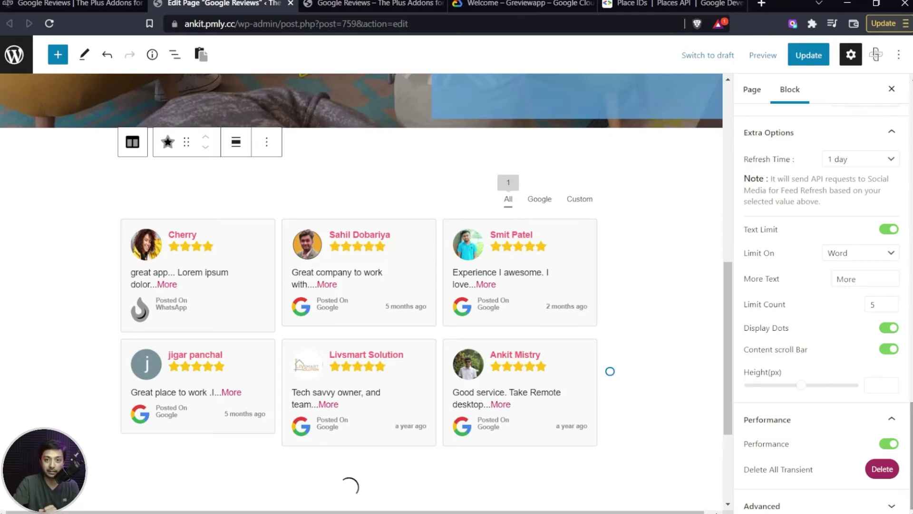
Step: Open the Style settings of the TP Social Reviews block
scroll(818, 286, "up", 15)
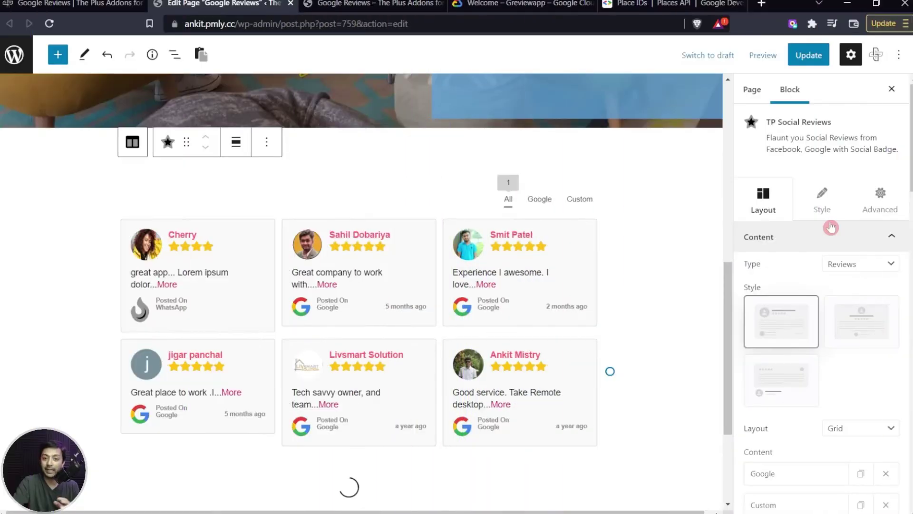
left_click(824, 211)
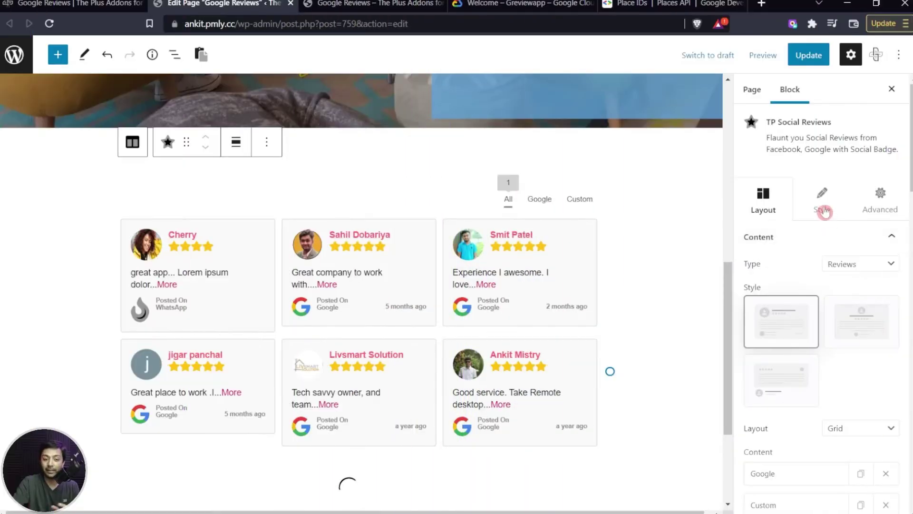
left_click(823, 209)
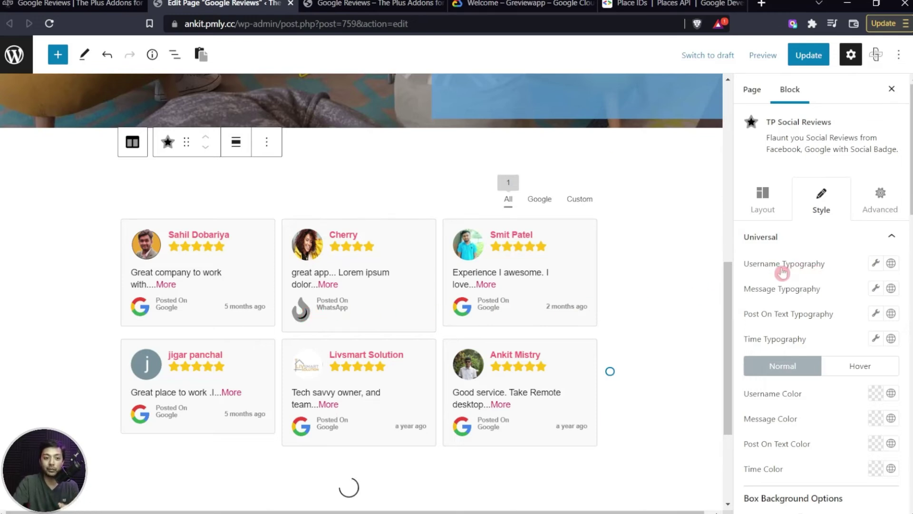
Step: Set the font size of the Universal Username Typography to 13 px, after trying 15 px
left_click(876, 264)
left_click(857, 361)
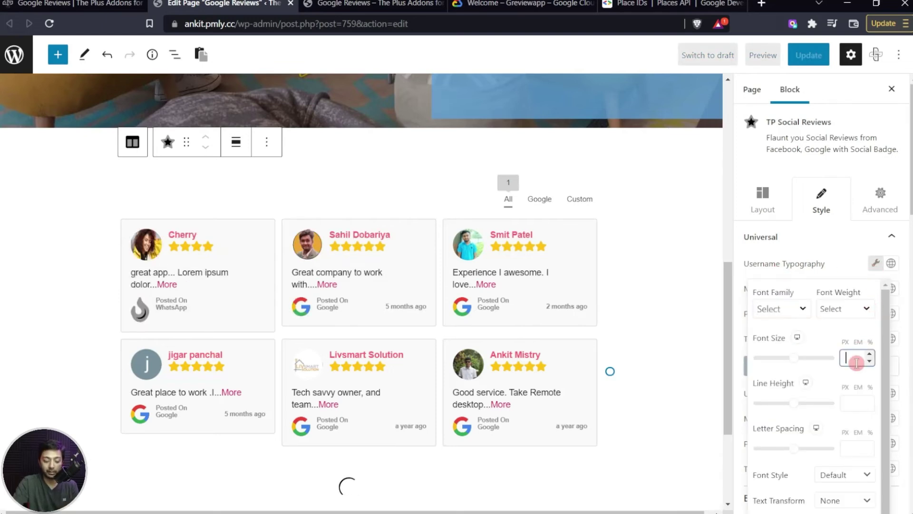
type("15")
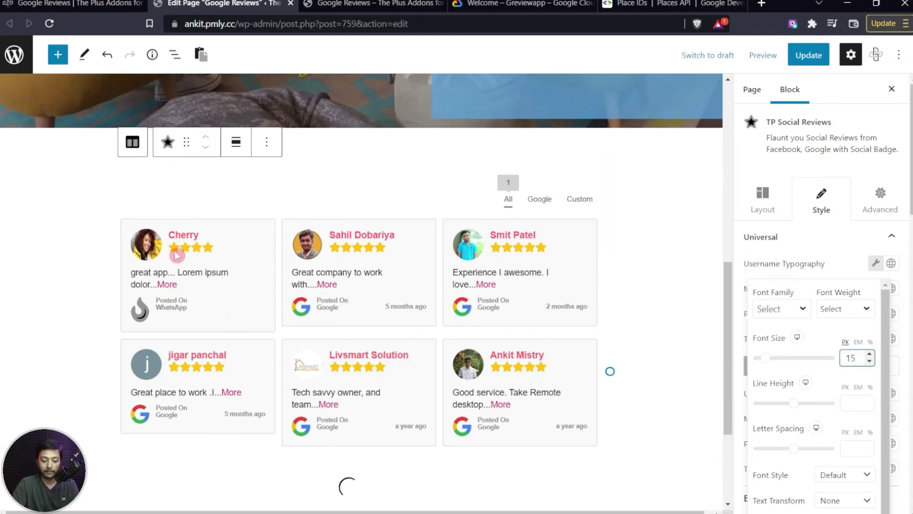
key("BackSpace")
type("3")
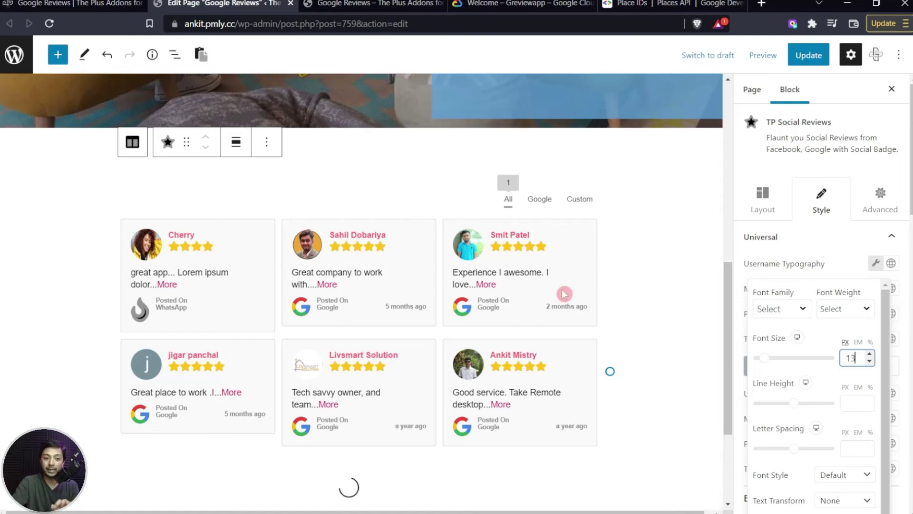
left_click(874, 264)
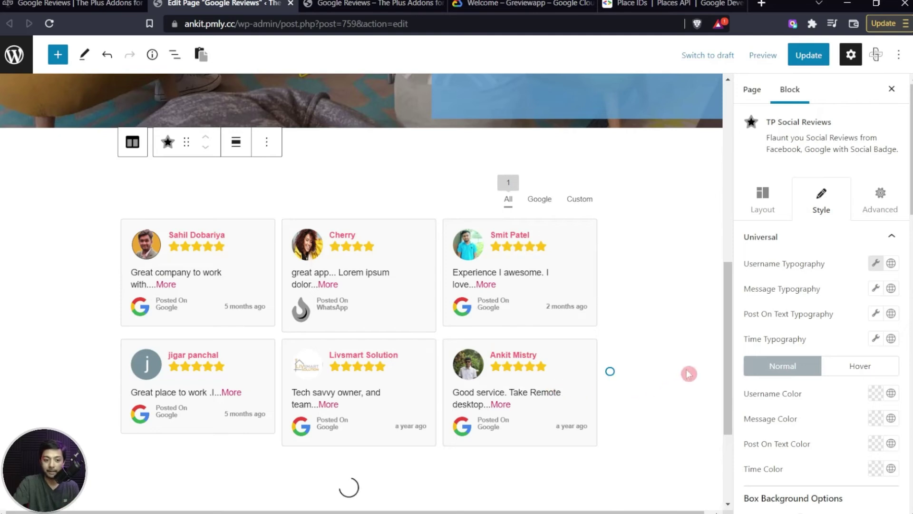
Step: Give the Google review boxes a solid light orange Box Background Color in the Google style settings
scroll(854, 312, "down", 5)
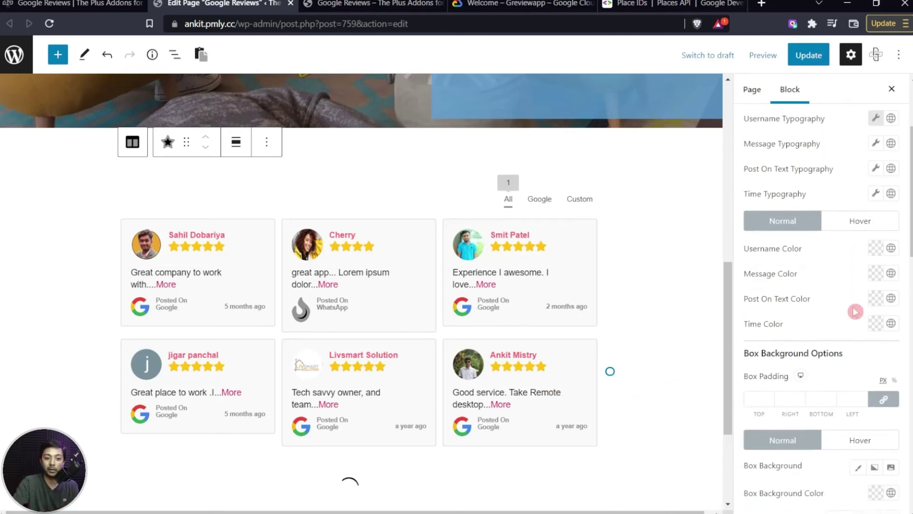
scroll(846, 310, "down", 3)
scroll(796, 295, "down", 2)
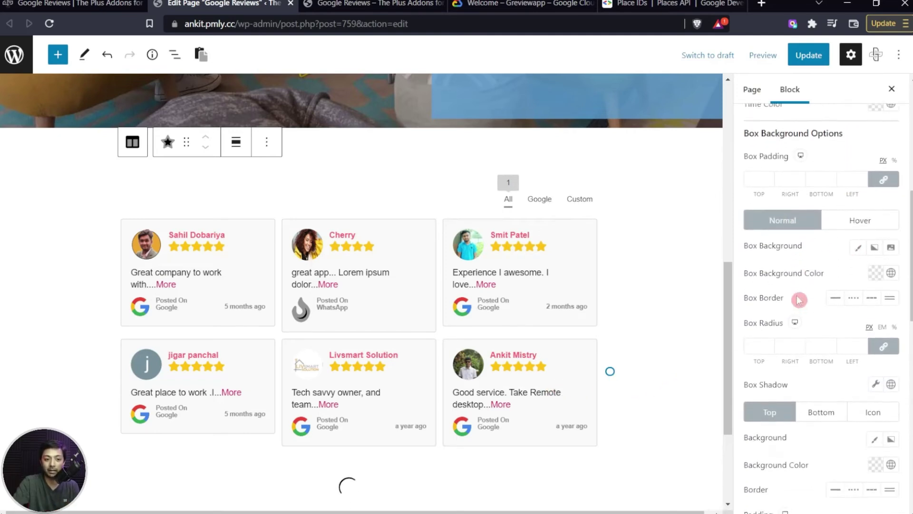
scroll(798, 305, "down", 5)
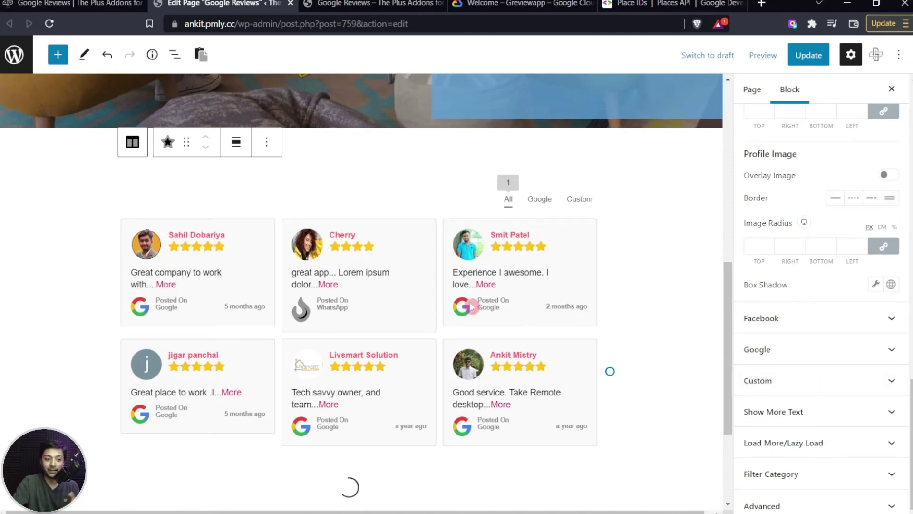
left_click(886, 349)
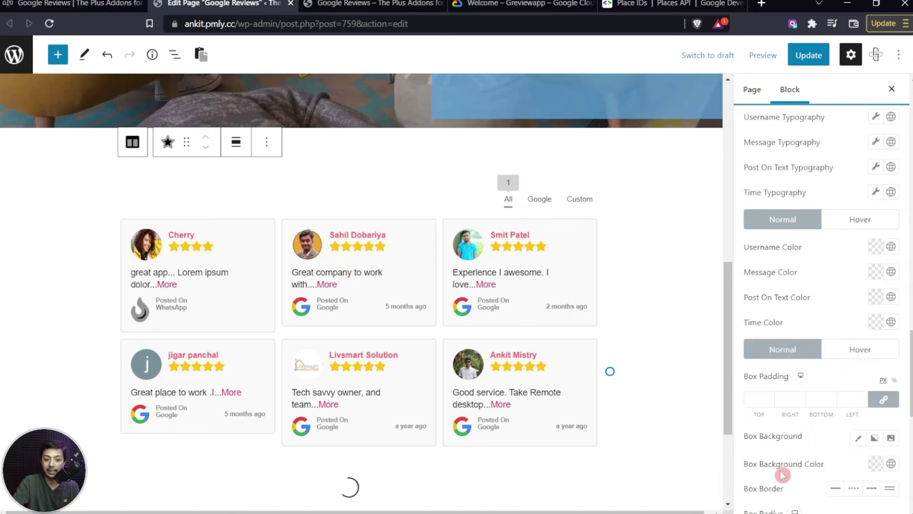
scroll(786, 474, "down", 2)
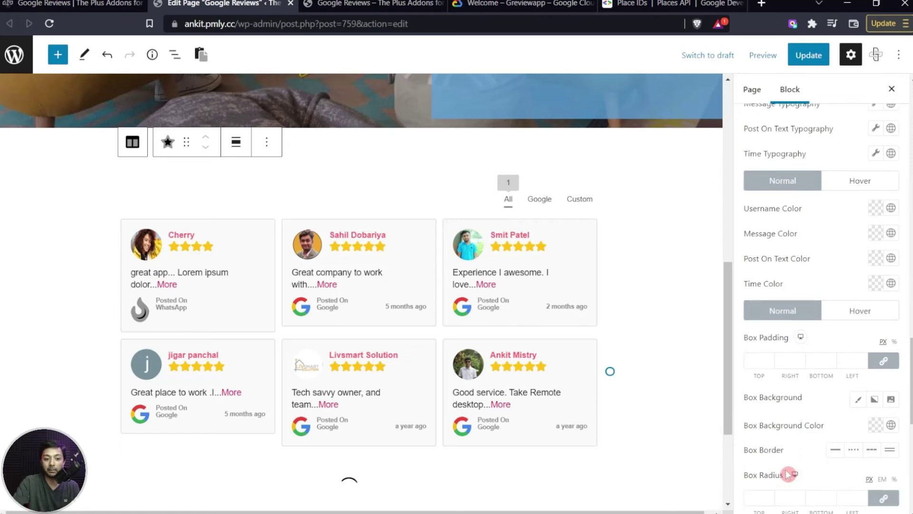
left_click(872, 393)
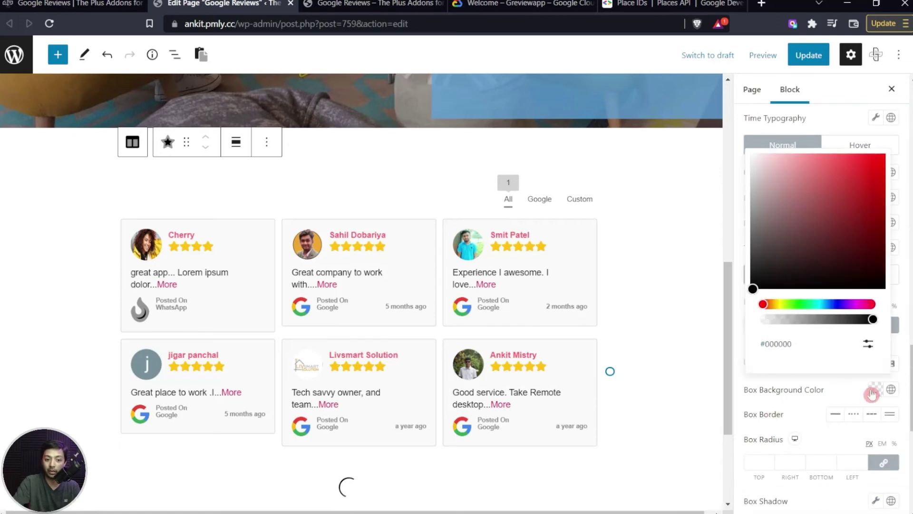
left_click(771, 304)
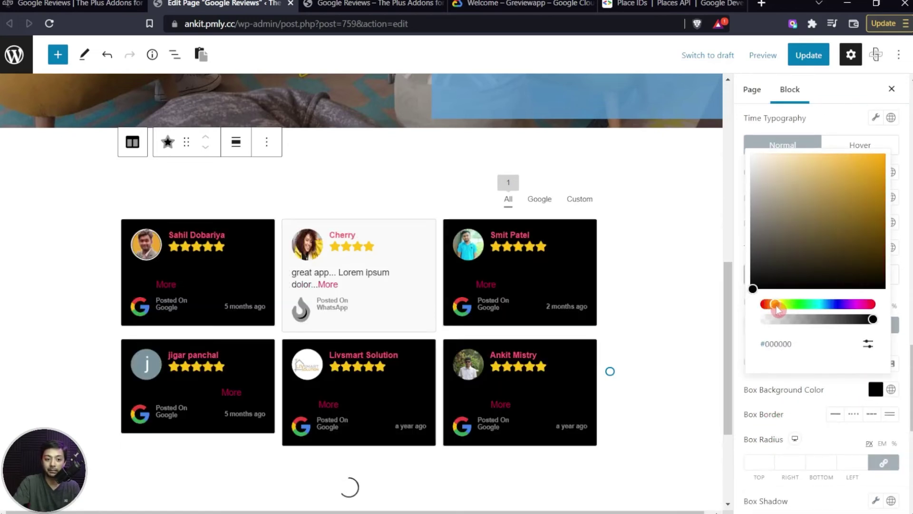
left_click(844, 175)
left_click(801, 158)
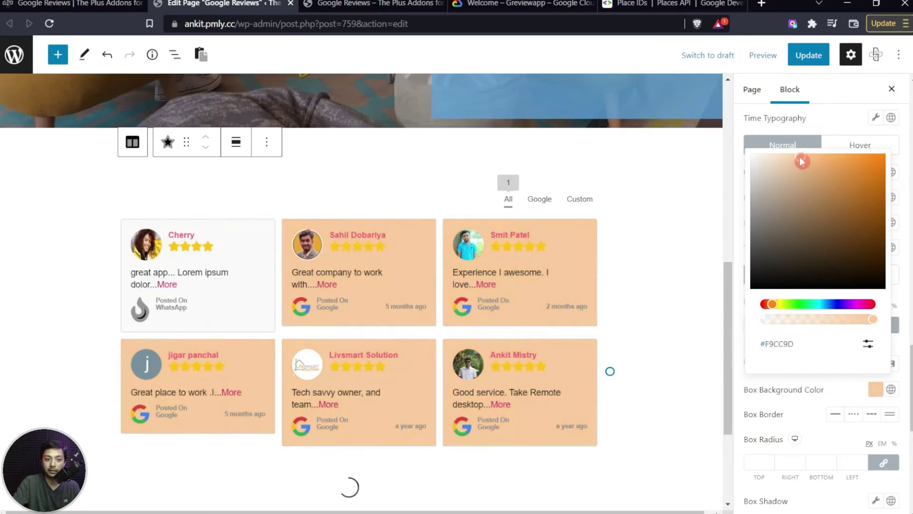
left_click(786, 387)
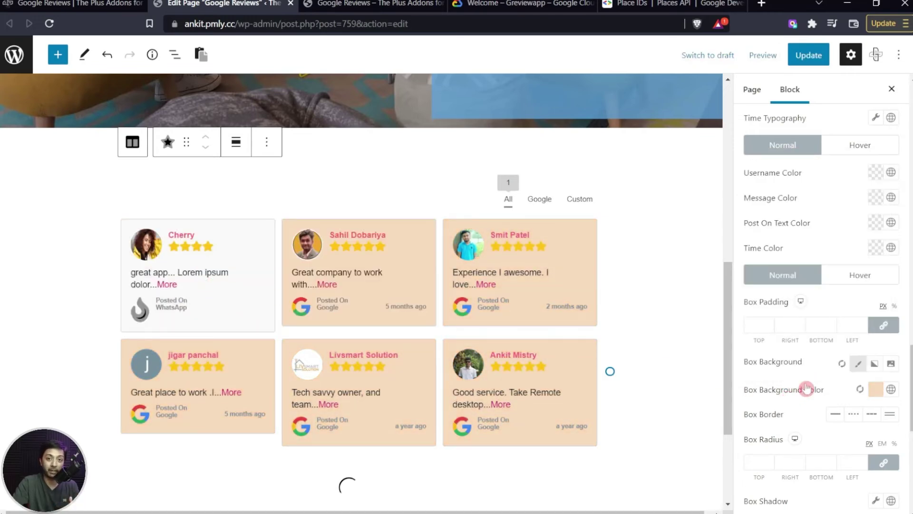
Step: Give the custom review box a solid pale green Box Background Color in the Custom style settings
scroll(815, 383, "down", 8)
scroll(815, 384, "down", 1)
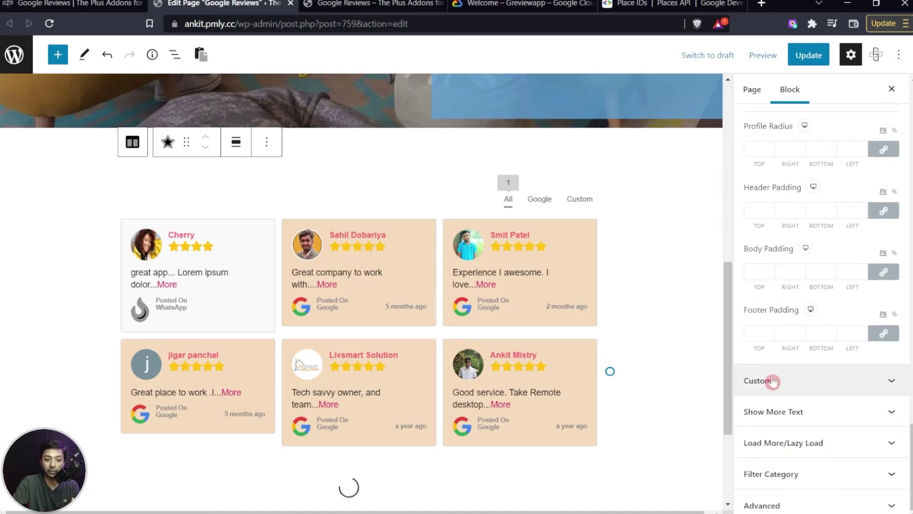
left_click(769, 380)
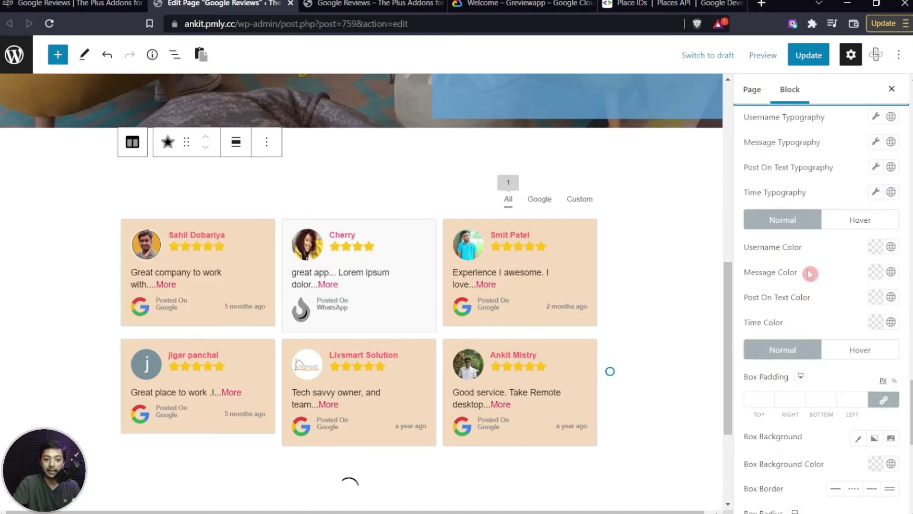
scroll(802, 415, "down", 3)
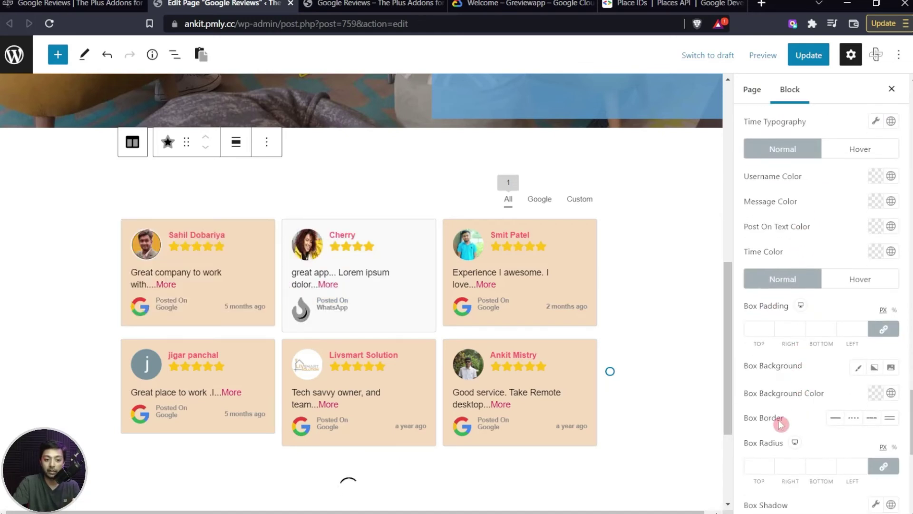
left_click(874, 391)
left_click_drag(764, 305, 789, 304)
left_click(766, 162)
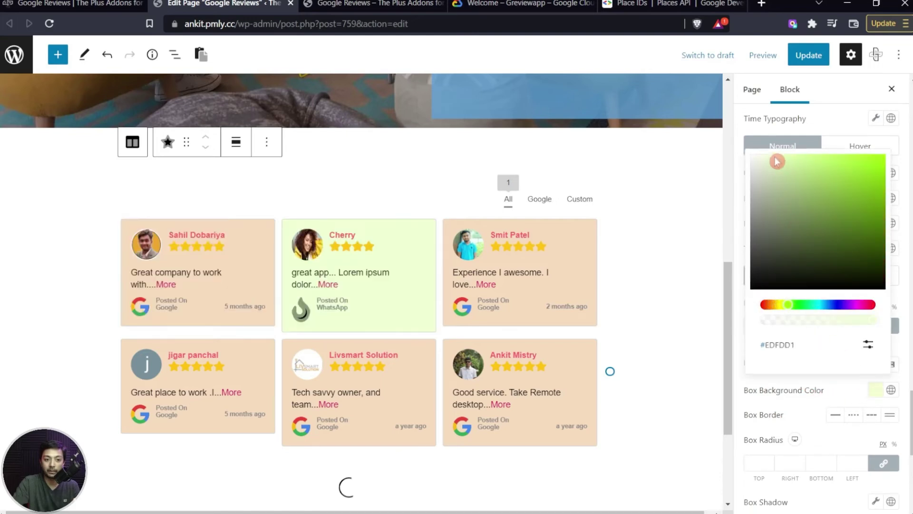
left_click(542, 379)
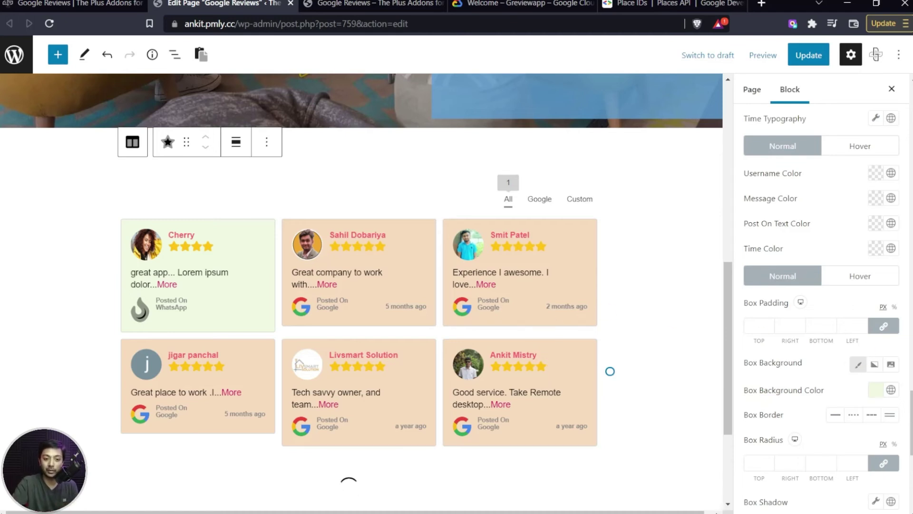
Step: Collapse the open style sections and examine the typography, spacing and color options of Filter Category
scroll(894, 178, "up", 10)
scroll(894, 178, "up", 10)
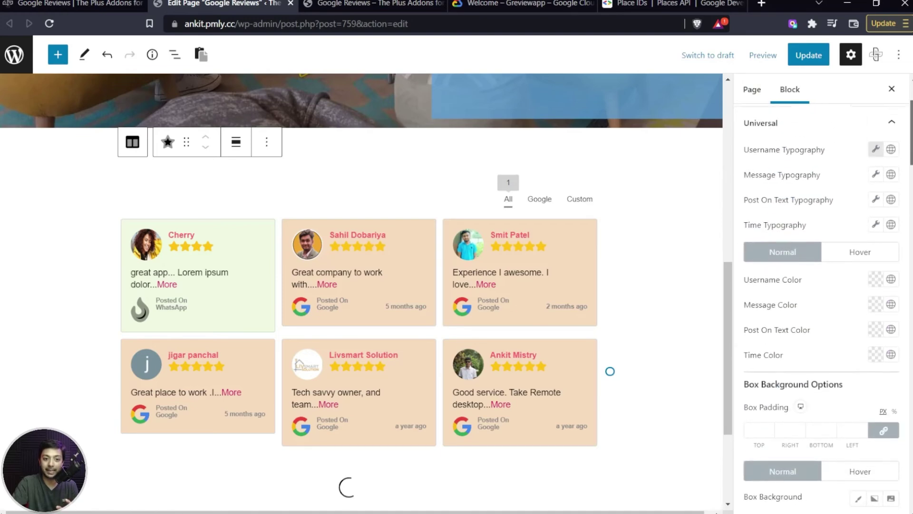
left_click(780, 244)
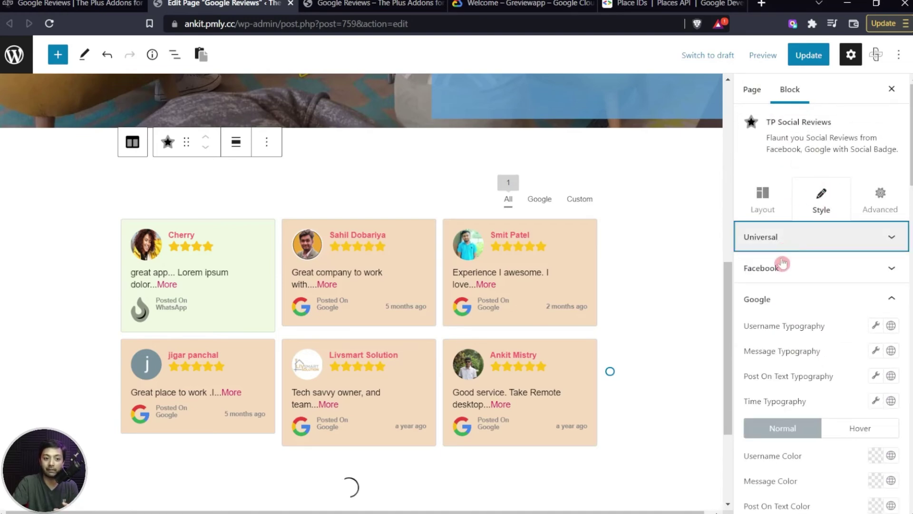
scroll(781, 280, "down", 4)
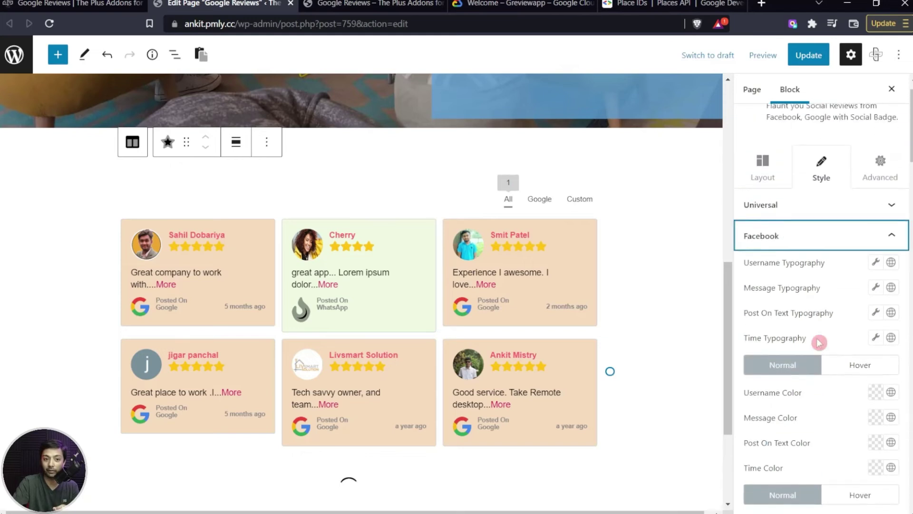
left_click(808, 333)
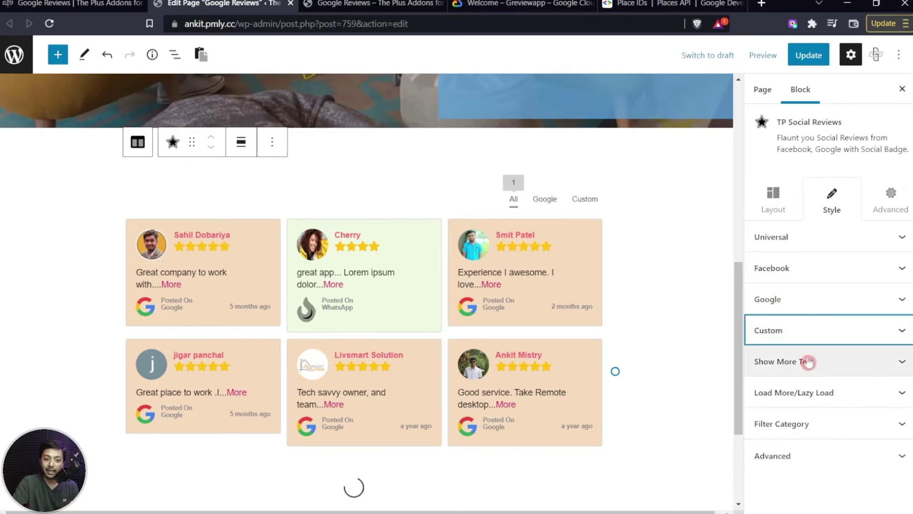
left_click(777, 367)
left_click(775, 365)
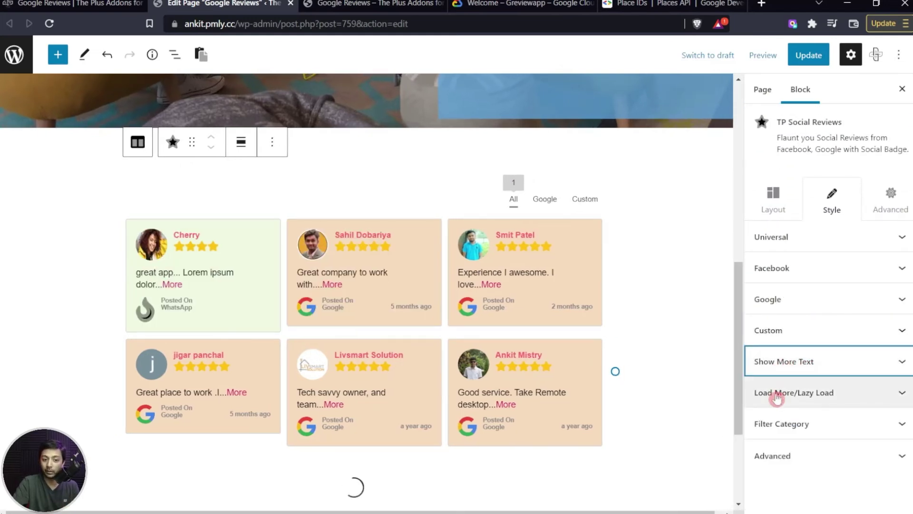
left_click(893, 423)
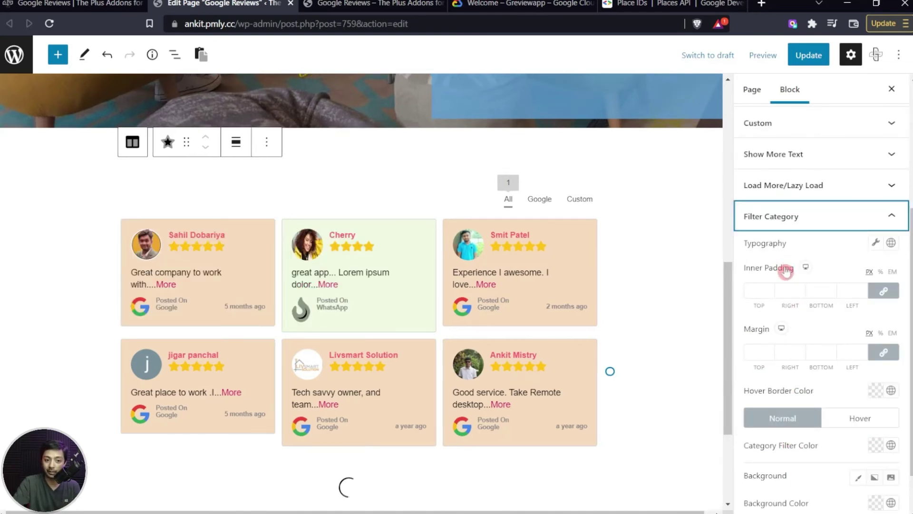
scroll(784, 266, "down", 1)
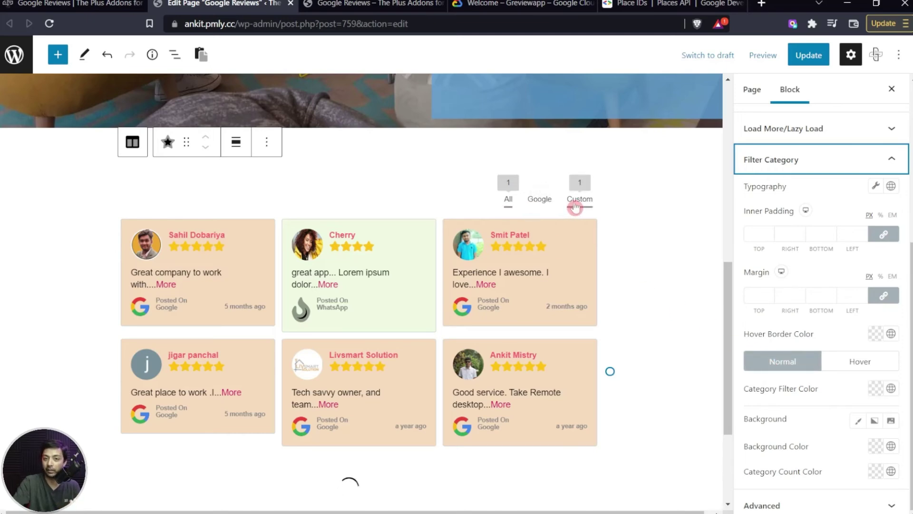
Step: Switch to the published Google Reviews page and test its All, Google and Custom review filters
key("ctrl+Tab")
left_click(770, 158)
left_click(736, 162)
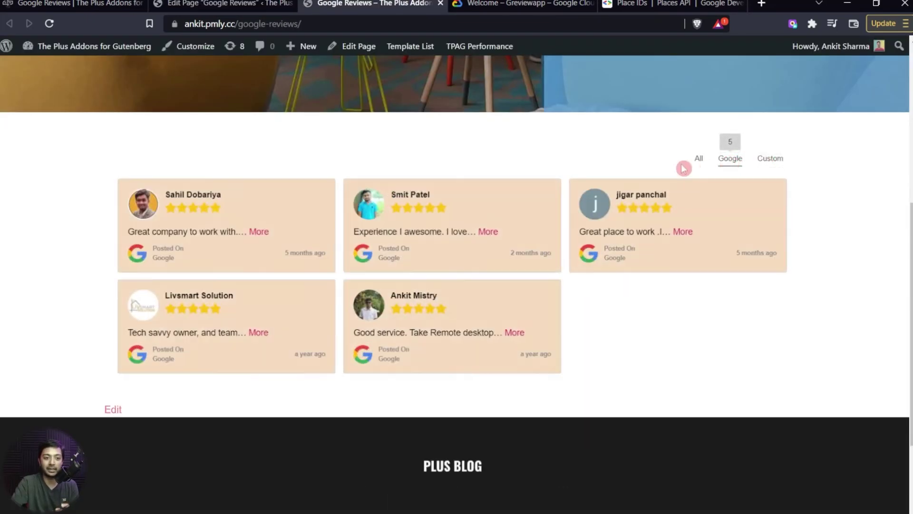
left_click(698, 161)
left_click(737, 161)
left_click(769, 162)
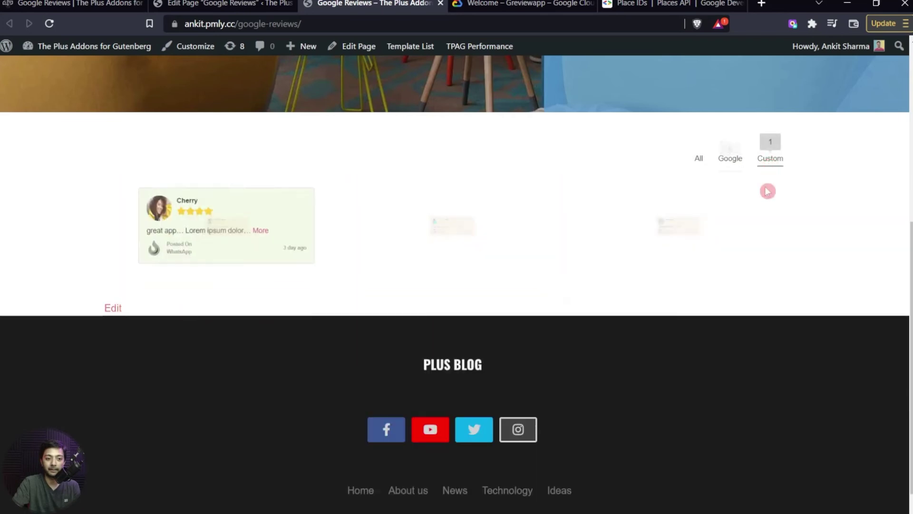
left_click(700, 160)
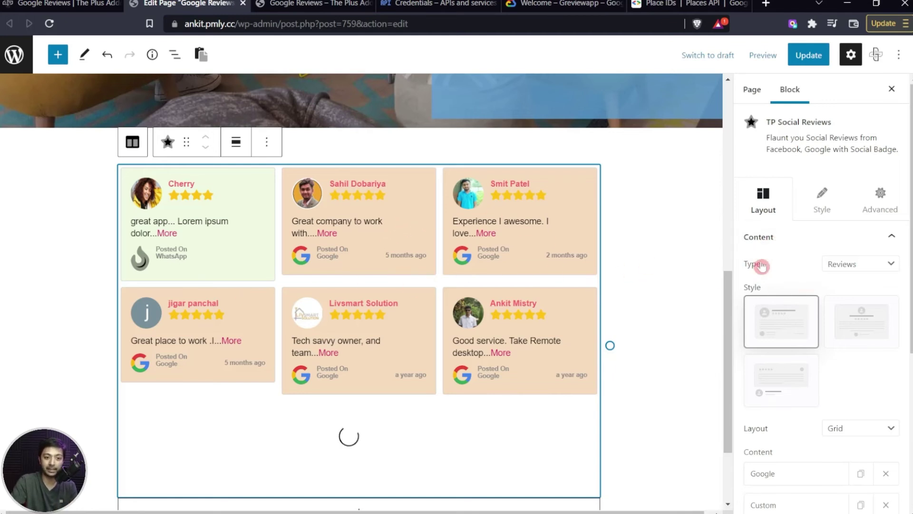
Step: Change the TP Social Reviews block's Type to Badge, keeping Google as the Source
left_click(890, 265)
left_click(874, 289)
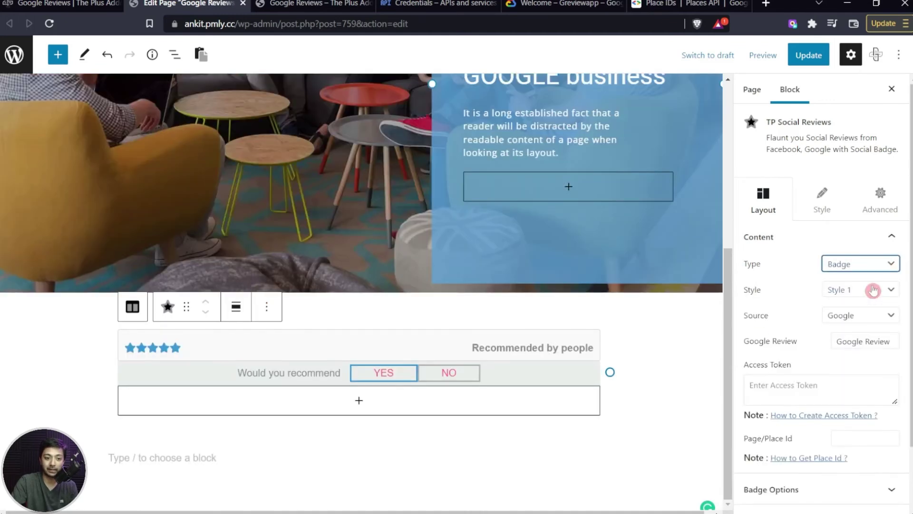
left_click(866, 316)
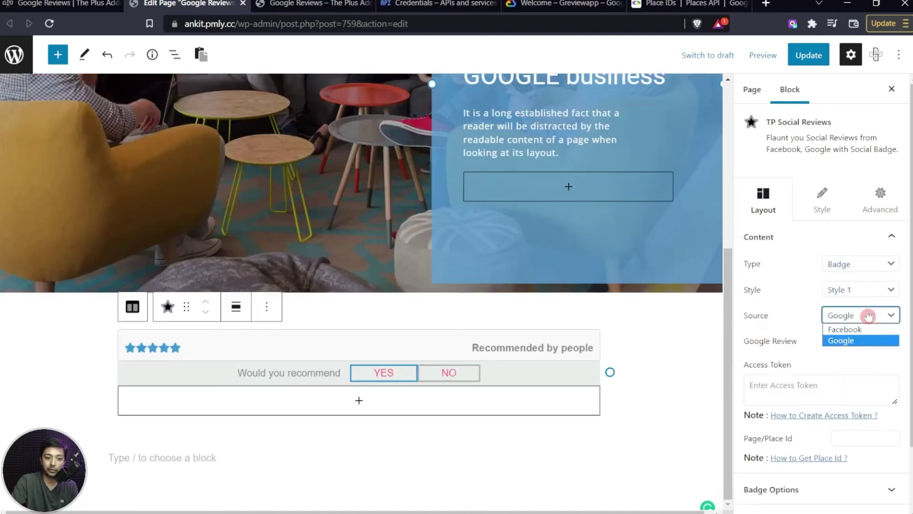
left_click(843, 341)
left_click_drag(836, 341, 895, 343)
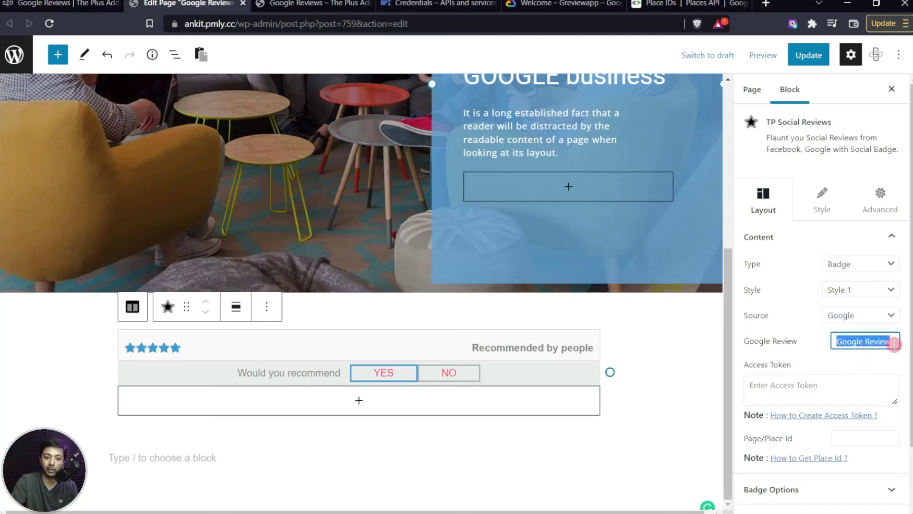
left_click(872, 375)
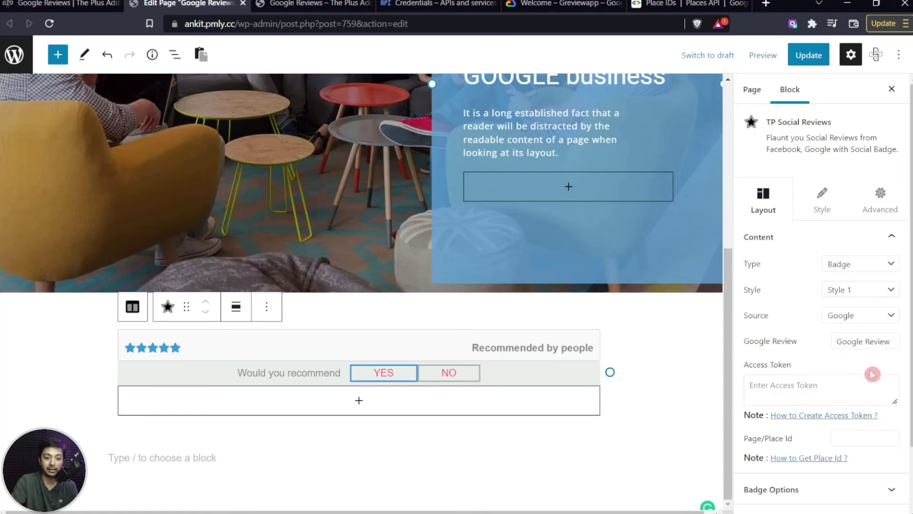
Step: Try badge Style 2 and Style 3 for the block and return it to Style 1
left_click(841, 290)
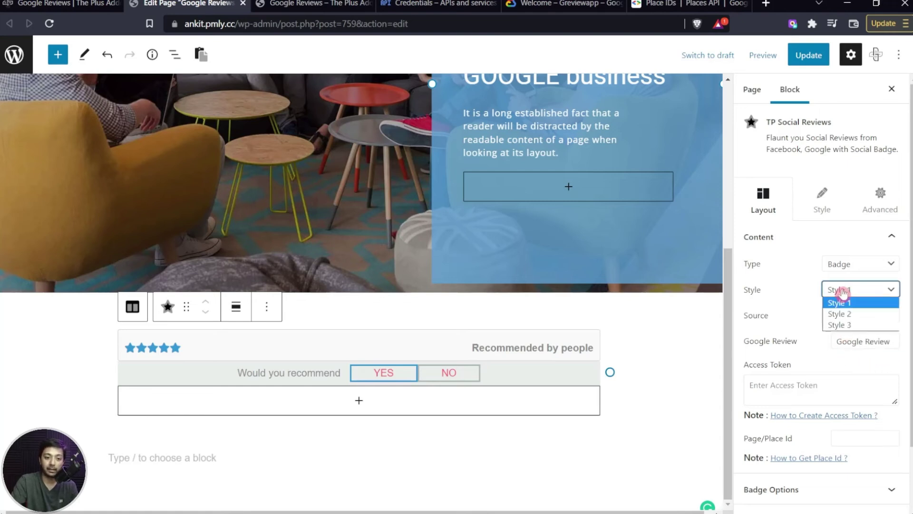
left_click(856, 314)
left_click(859, 295)
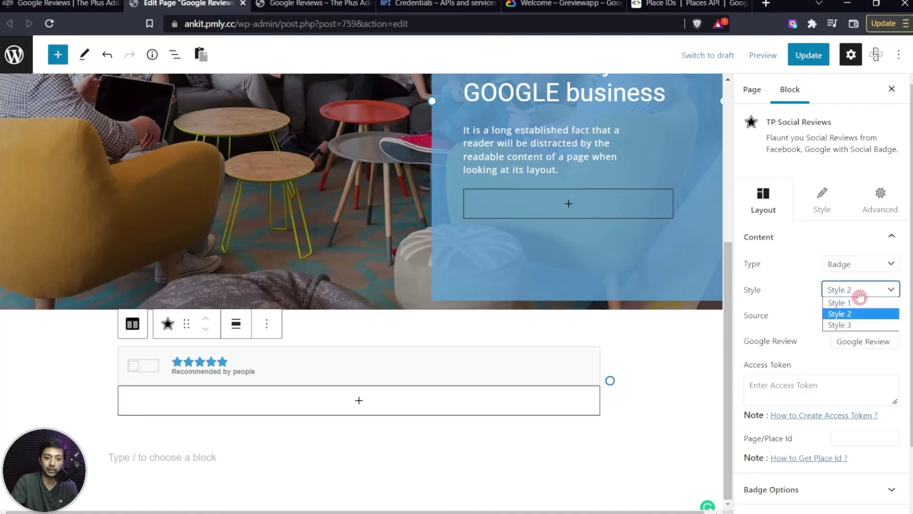
left_click(841, 325)
left_click(859, 291)
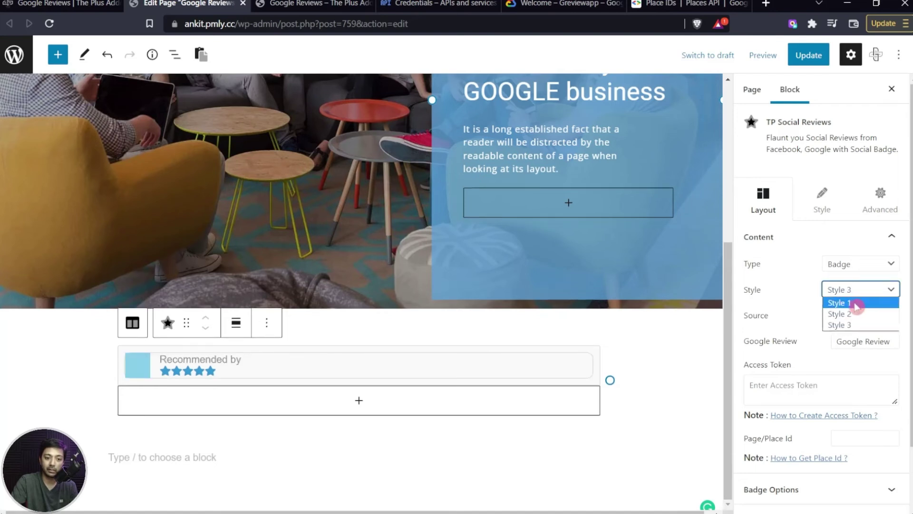
left_click(855, 304)
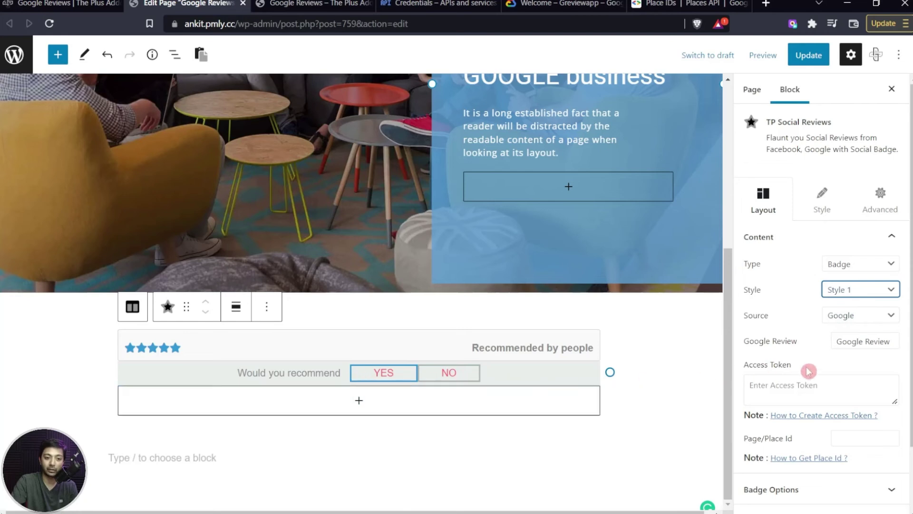
Step: Look up the POSIMYTH Innovations Place ID on the Google Maps Place IDs page and paste it into the block's Page/Place Id field
left_click(839, 363)
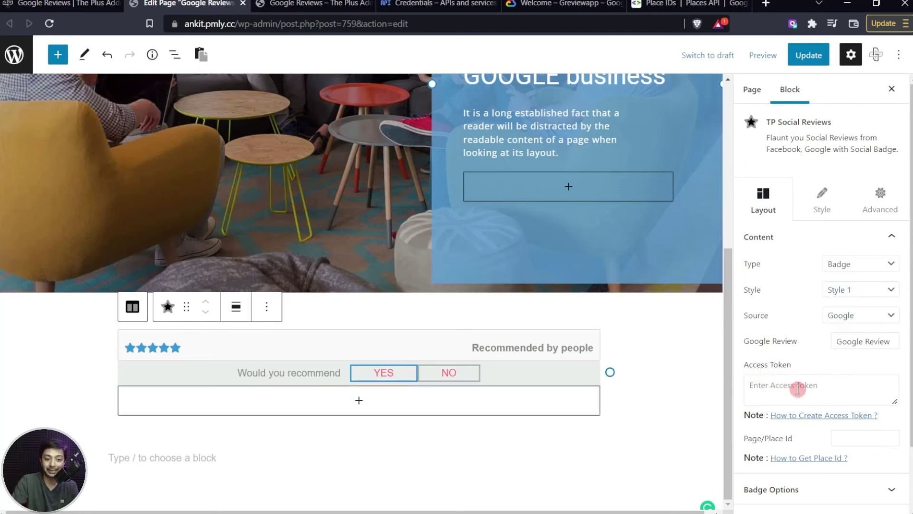
left_click(848, 436)
left_click(812, 385)
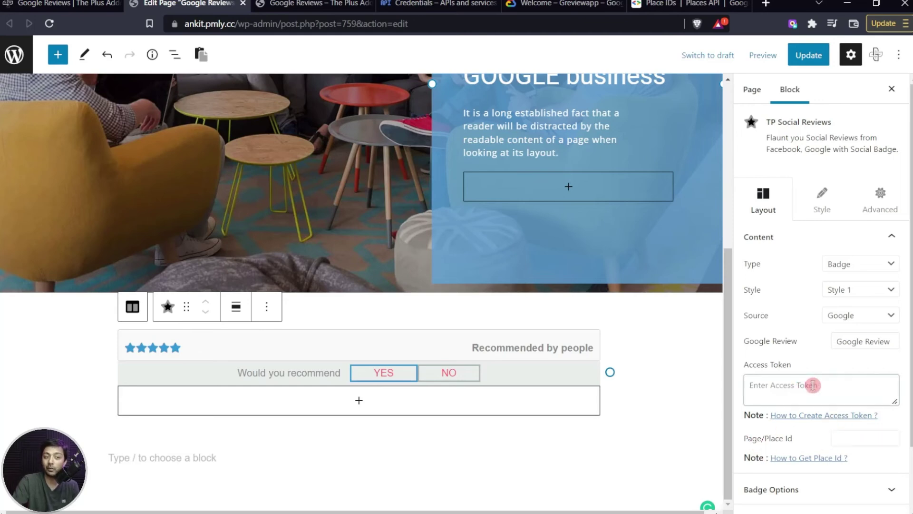
left_click(563, 4)
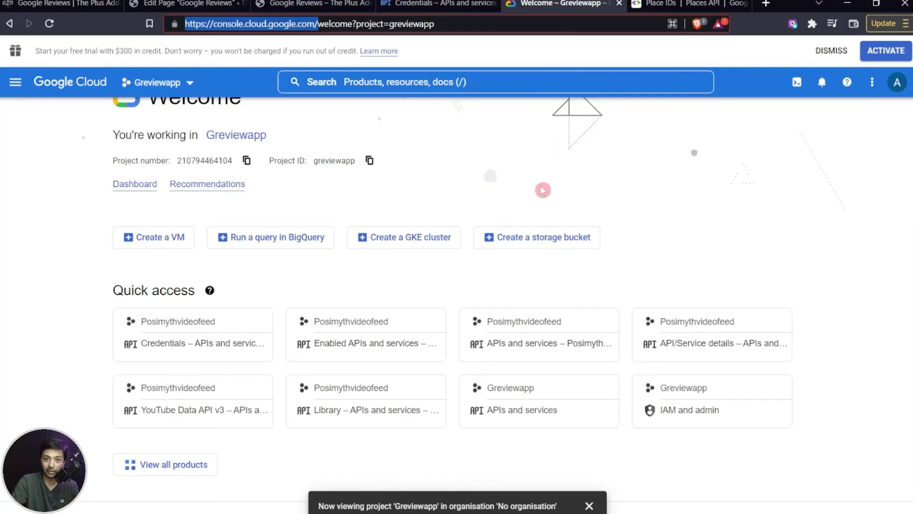
key("ctrl+Tab")
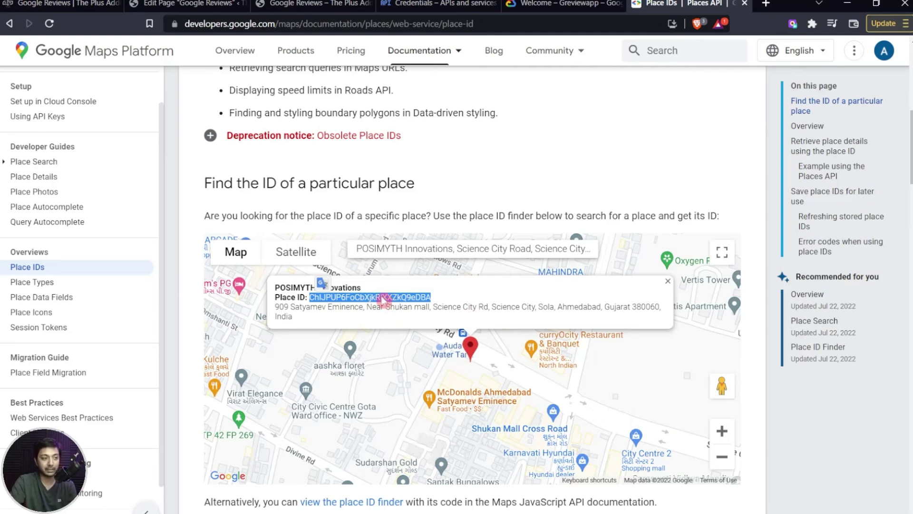
left_click(190, 3)
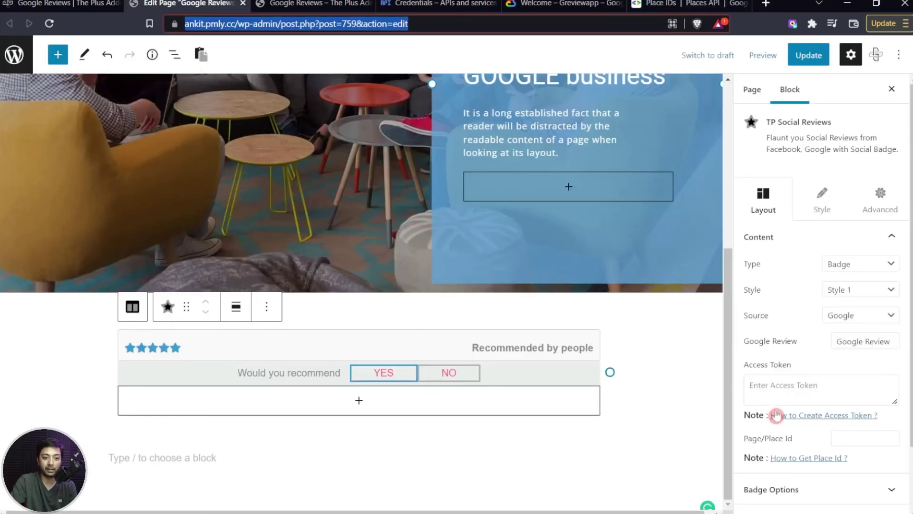
left_click(861, 439)
key("ctrl+v")
Step: Paste the Google API key into the block's Access Token field
left_click(821, 378)
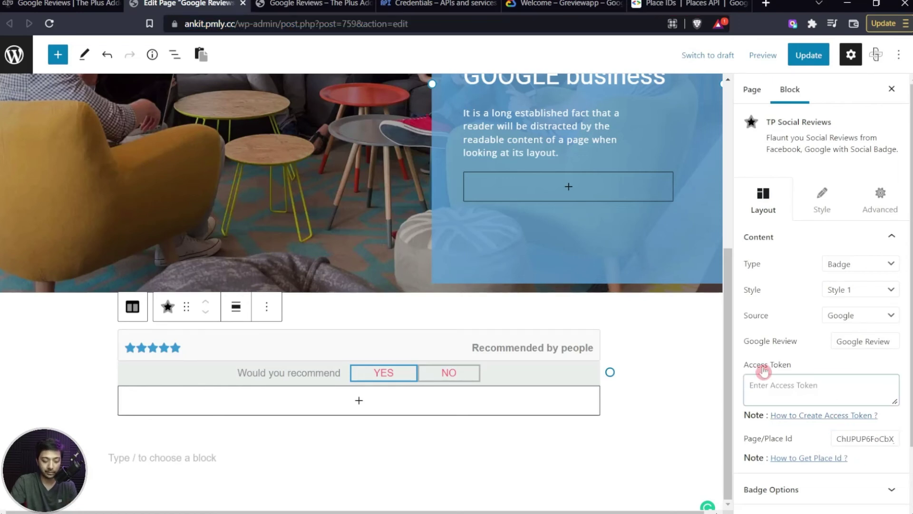
key("ctrl+v")
key("Tab")
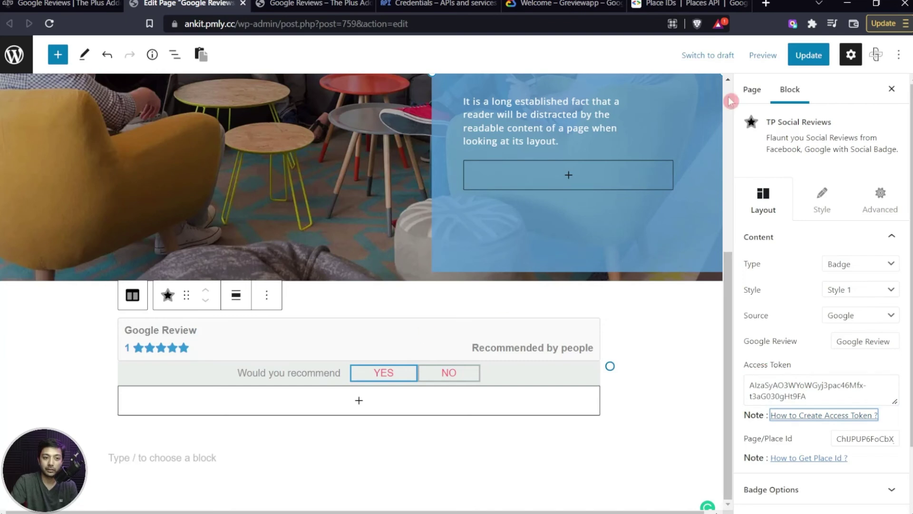
Step: Update the page and check the badge on the published Google Reviews page
left_click(809, 55)
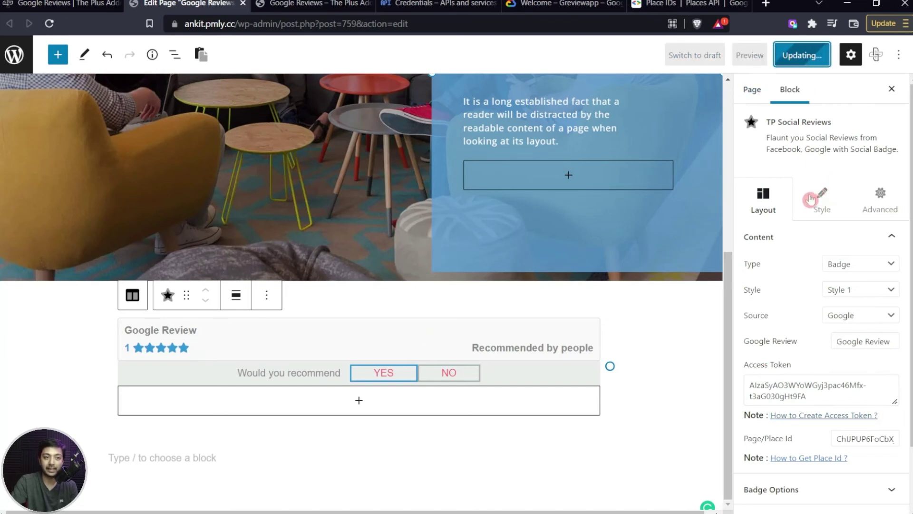
key("ctrl+Tab")
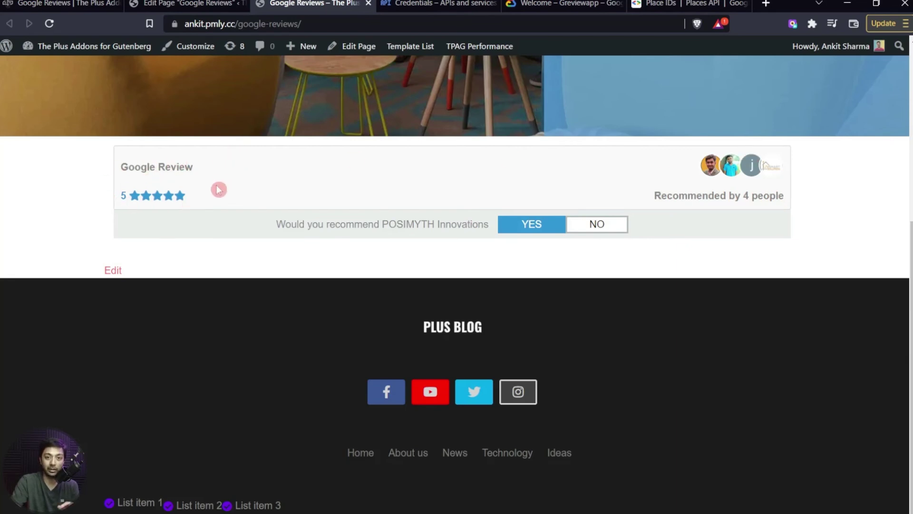
left_click(185, 4)
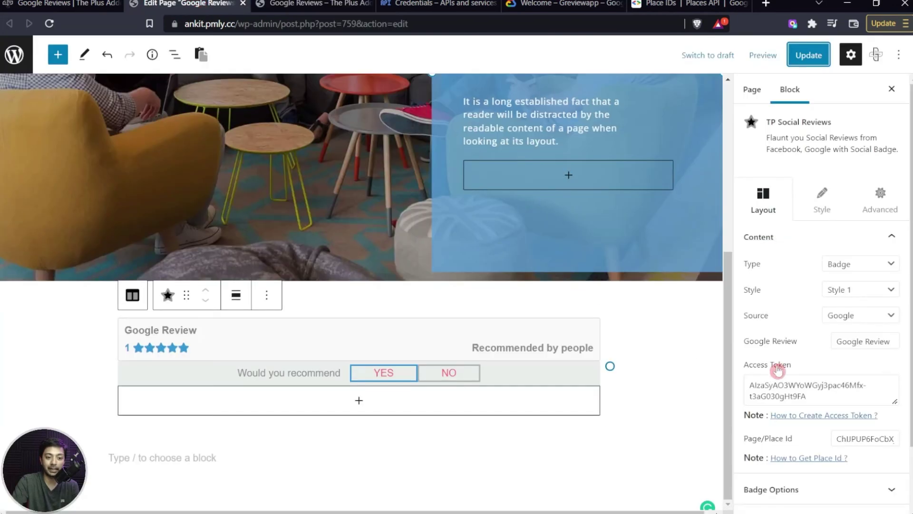
Step: Examine the postfix and prefix texts in Badge Options, and switch Show recommended off and back on
scroll(850, 373, "down", 2)
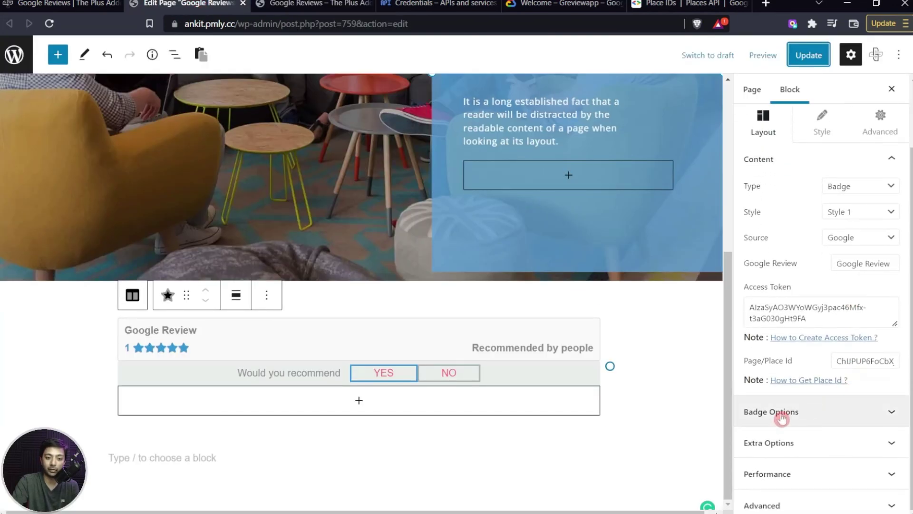
left_click(782, 418)
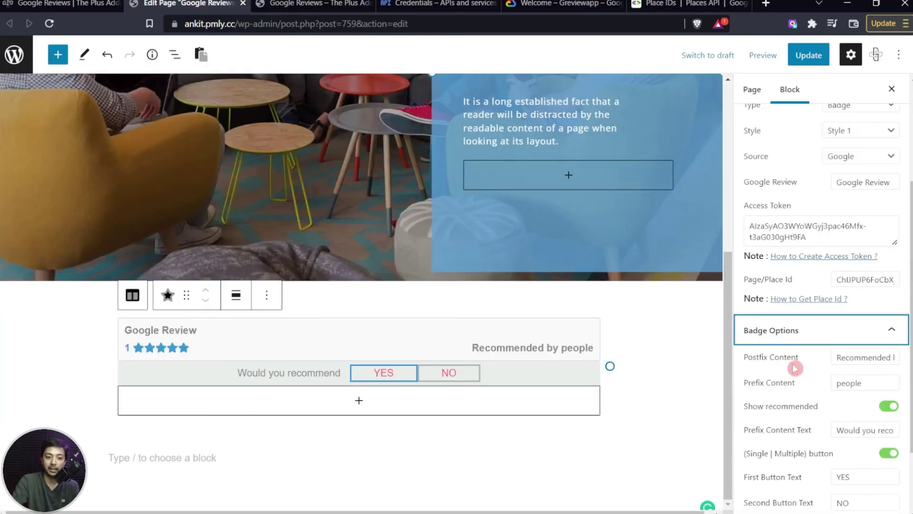
left_click_drag(859, 361, 881, 363)
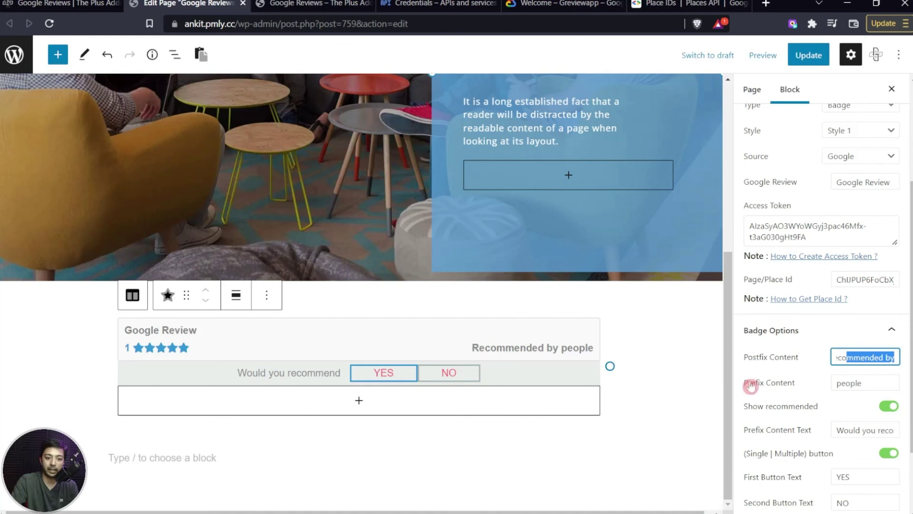
left_click(865, 387)
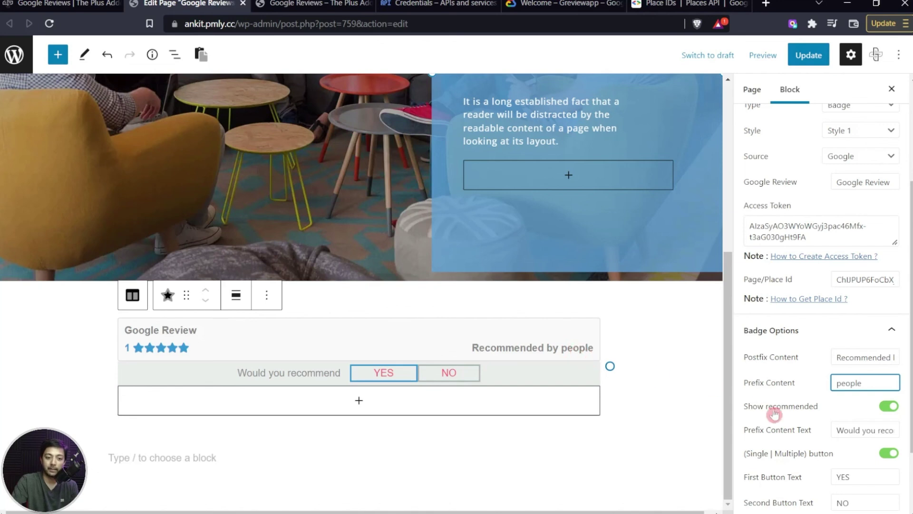
left_click(879, 410)
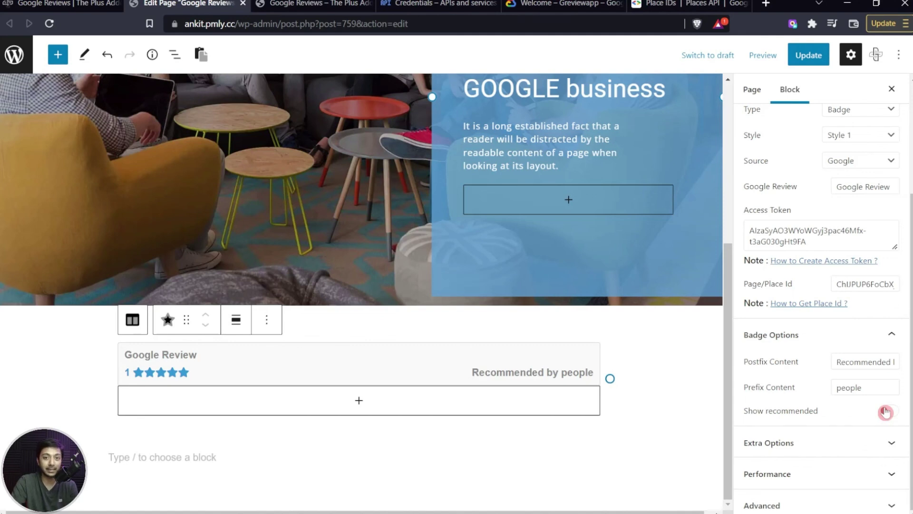
left_click(886, 412)
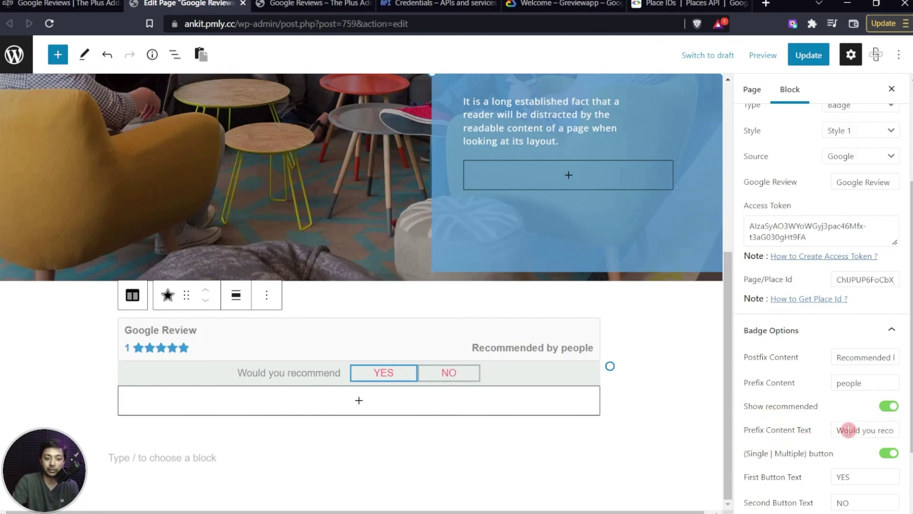
left_click_drag(838, 430, 901, 430)
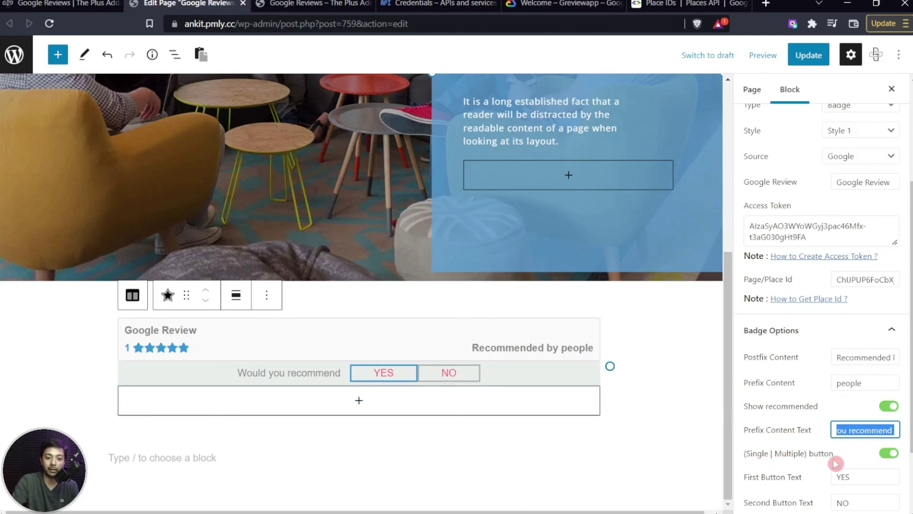
Step: Turn off the (Single | Multiple) button option so the badge uses only its first button
scroll(773, 463, "down", 2)
left_click(888, 379)
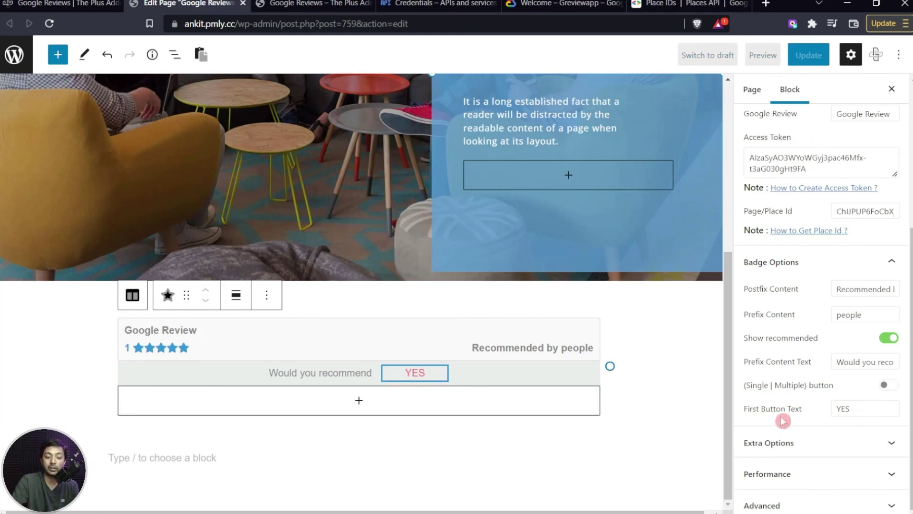
left_click(834, 408)
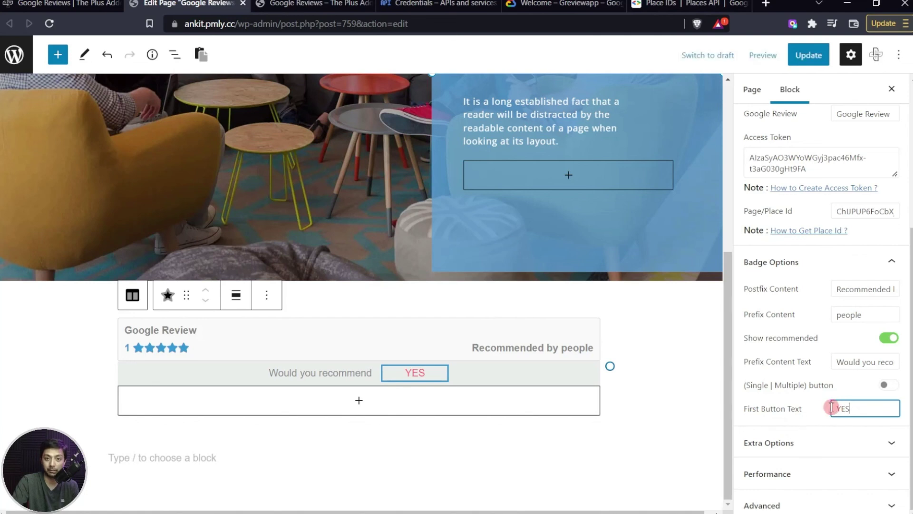
Step: Examine the Extra Options and Performance settings, keeping the Refresh Time at 1 hour
left_click(831, 442)
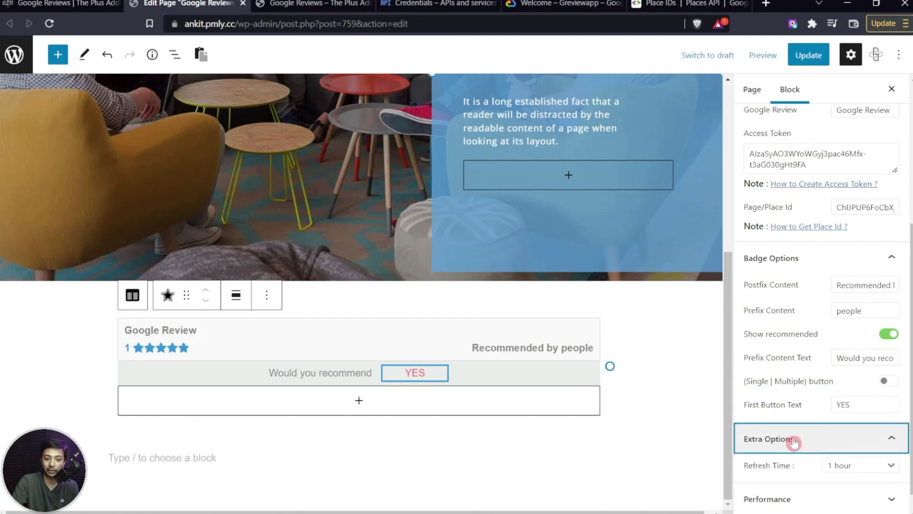
scroll(770, 441, "down", 1)
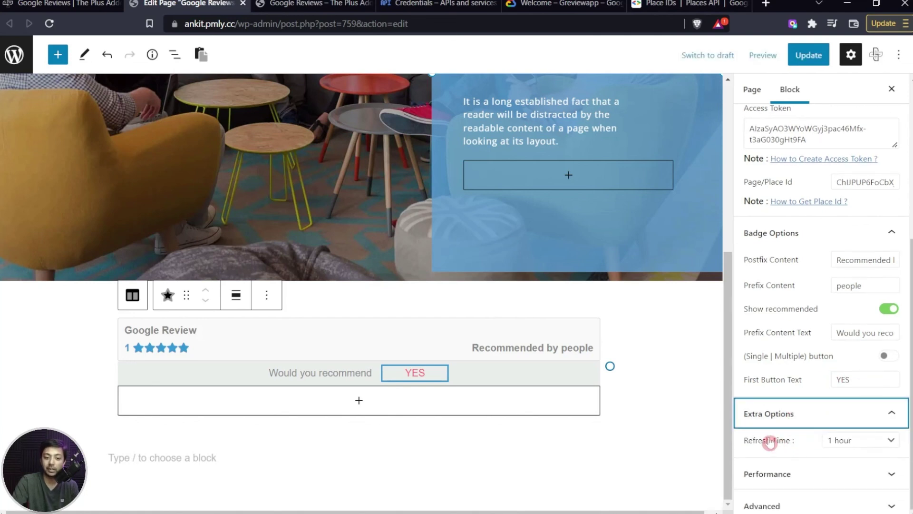
left_click(872, 441)
left_click(864, 456)
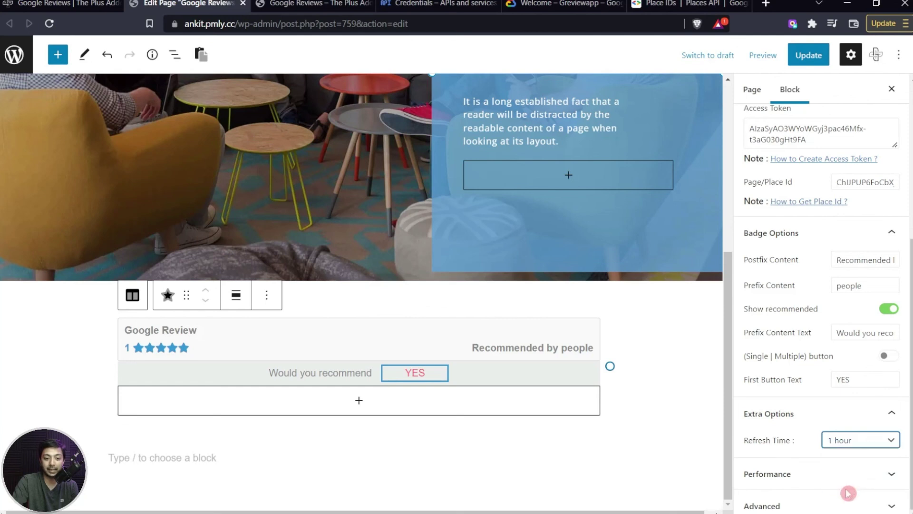
left_click(797, 475)
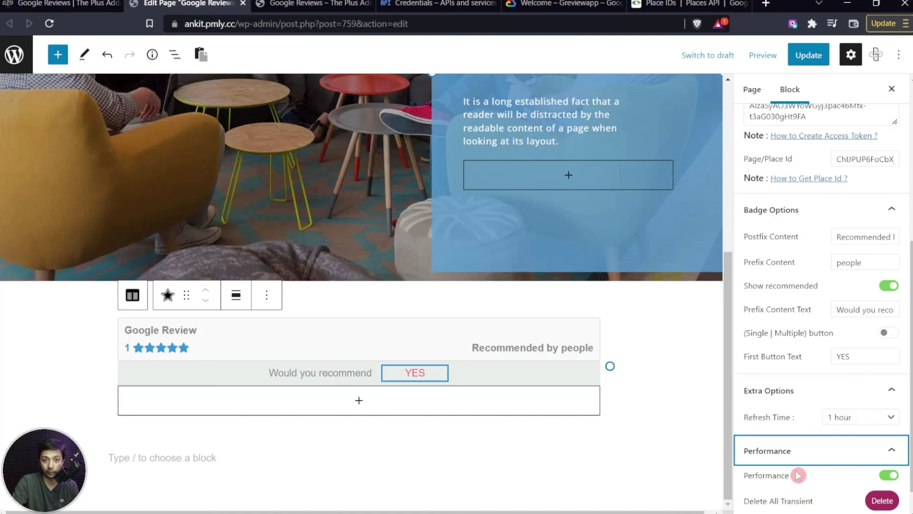
scroll(804, 419, "up", 6)
Step: Give the badge's Main Area a pale green Background Color in the style settings
left_click(823, 198)
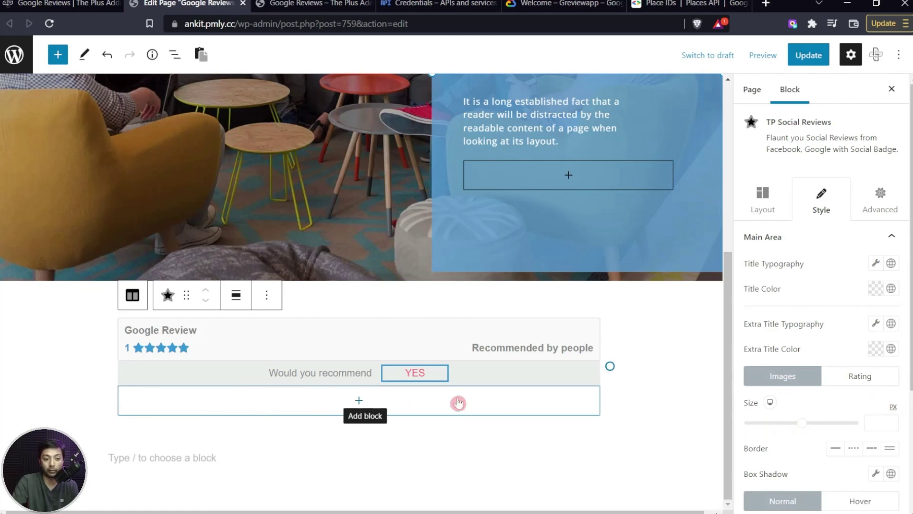
scroll(885, 361, "down", 4)
left_click(860, 377)
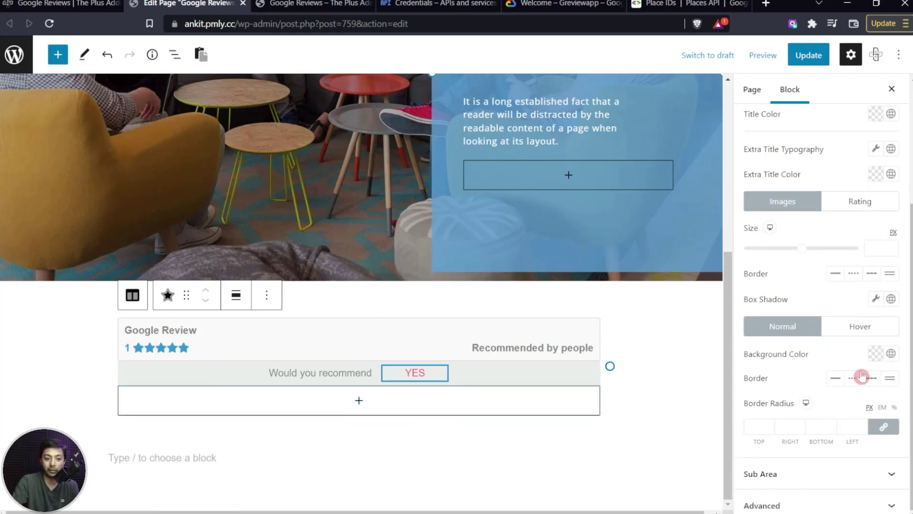
left_click(876, 353)
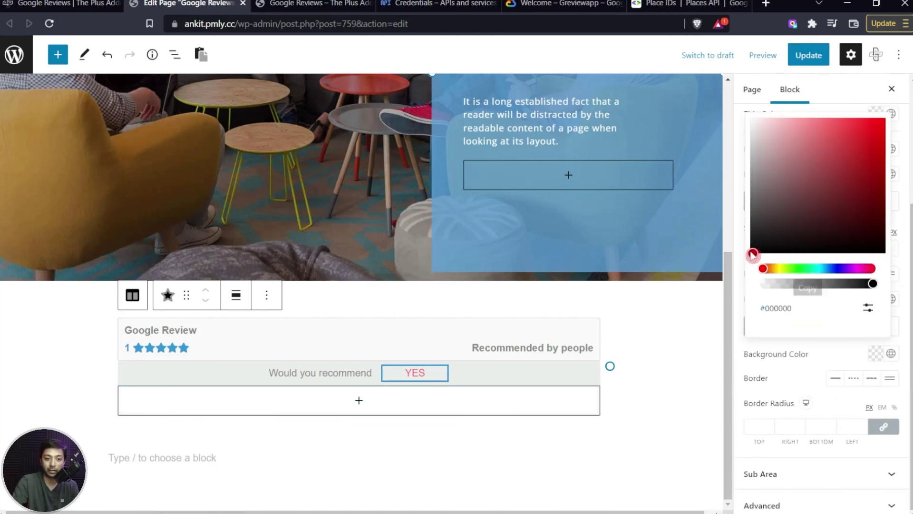
left_click(789, 199)
mouse_move(789, 199)
left_mouse_down()
mouse_move(812, 170)
mouse_move(813, 140)
mouse_move(798, 129)
mouse_move(791, 159)
left_mouse_up()
left_click_drag(765, 269, 793, 272)
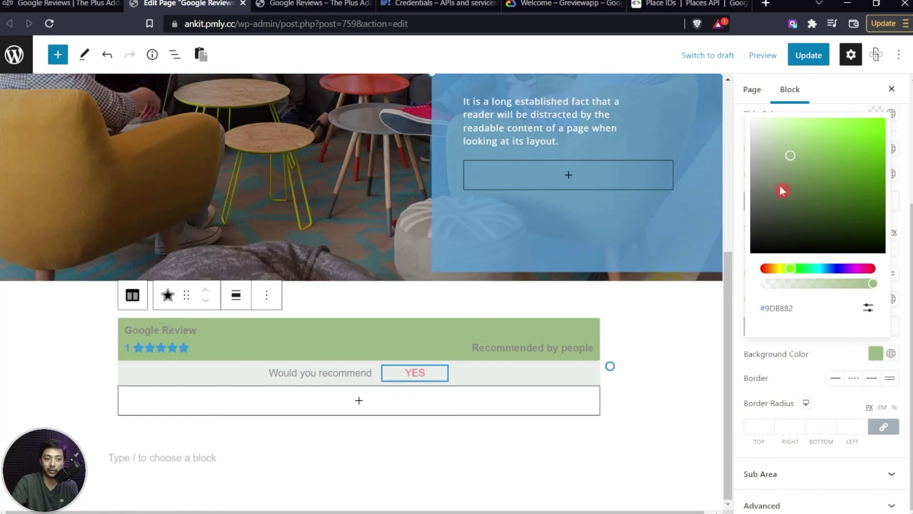
left_click_drag(782, 191, 788, 134)
Step: Style the Sub Area with a light orange background, and Button One with a blue background, white text and a border radius of 1 px
scroll(809, 380, "down", 3)
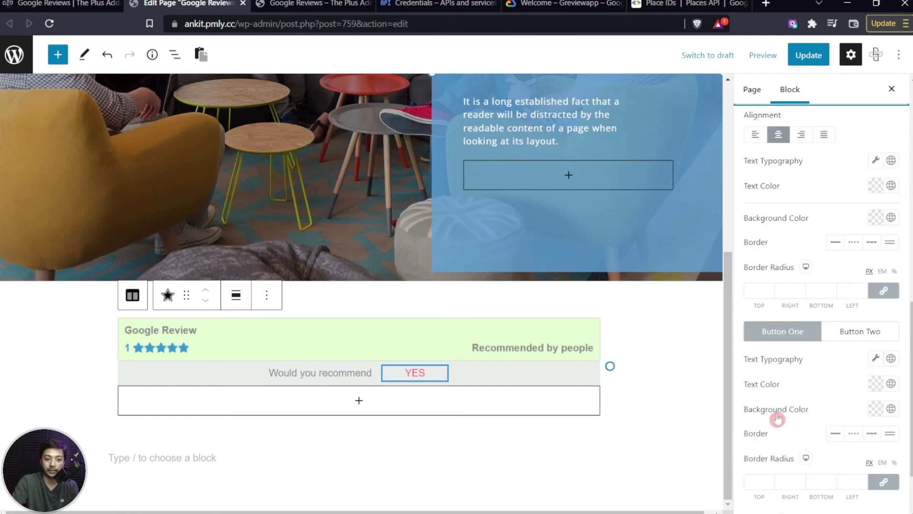
left_click(875, 408)
left_click(768, 325)
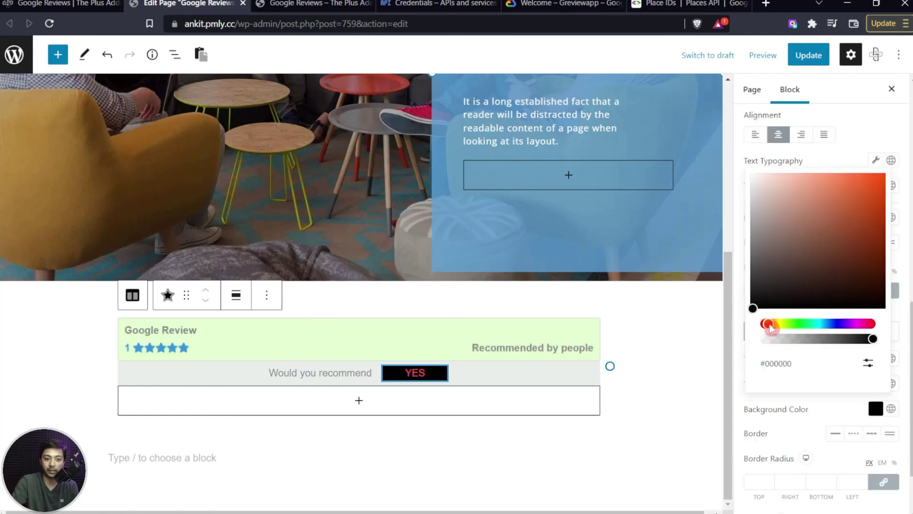
left_click_drag(770, 328, 777, 329)
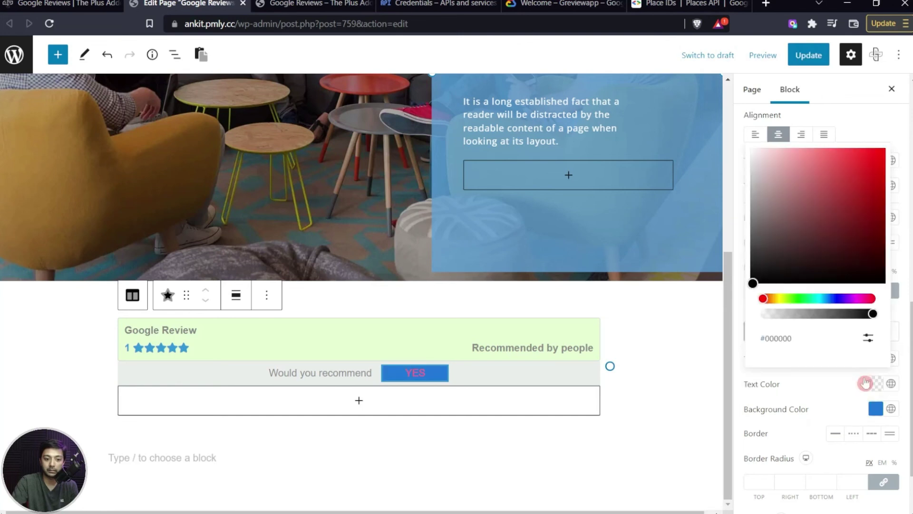
left_click(523, 425)
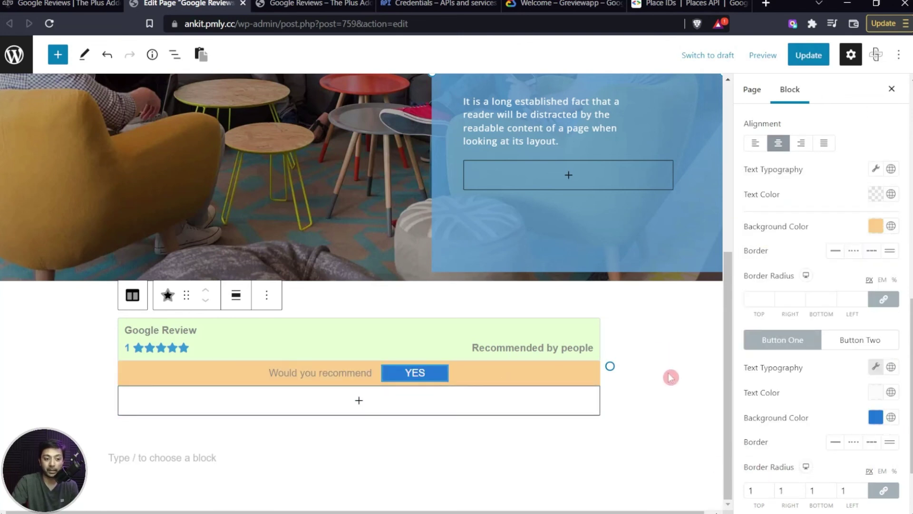
scroll(818, 373, "down", 2)
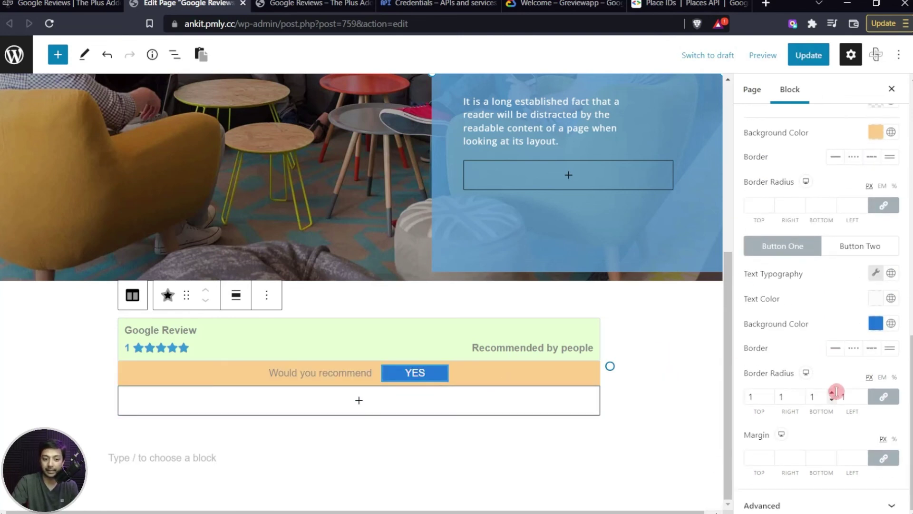
Step: Update the page with the new badge styling and reload the published Google Reviews page
left_click(809, 55)
left_click(312, 3)
left_click(52, 25)
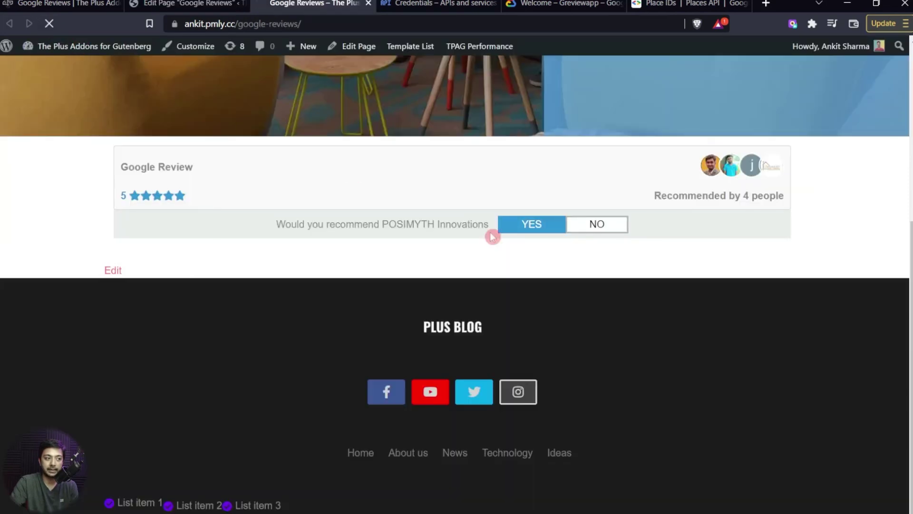